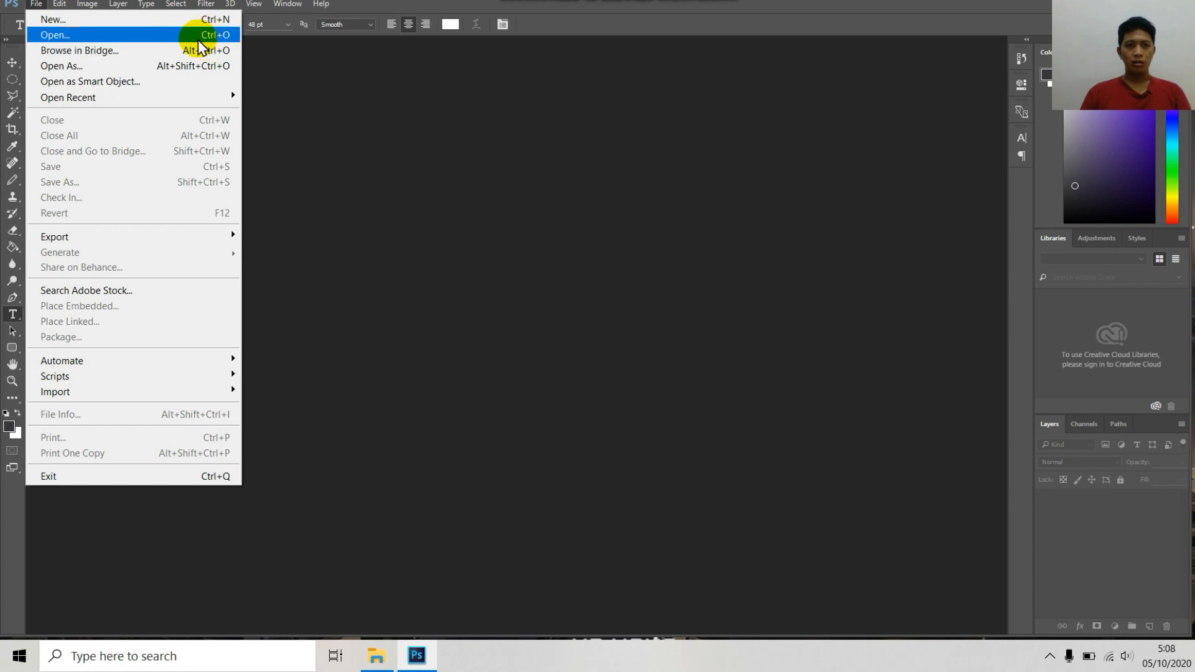
Open the recent file tumbnail rooftop.psd to view it, and close it again
click(206, 4)
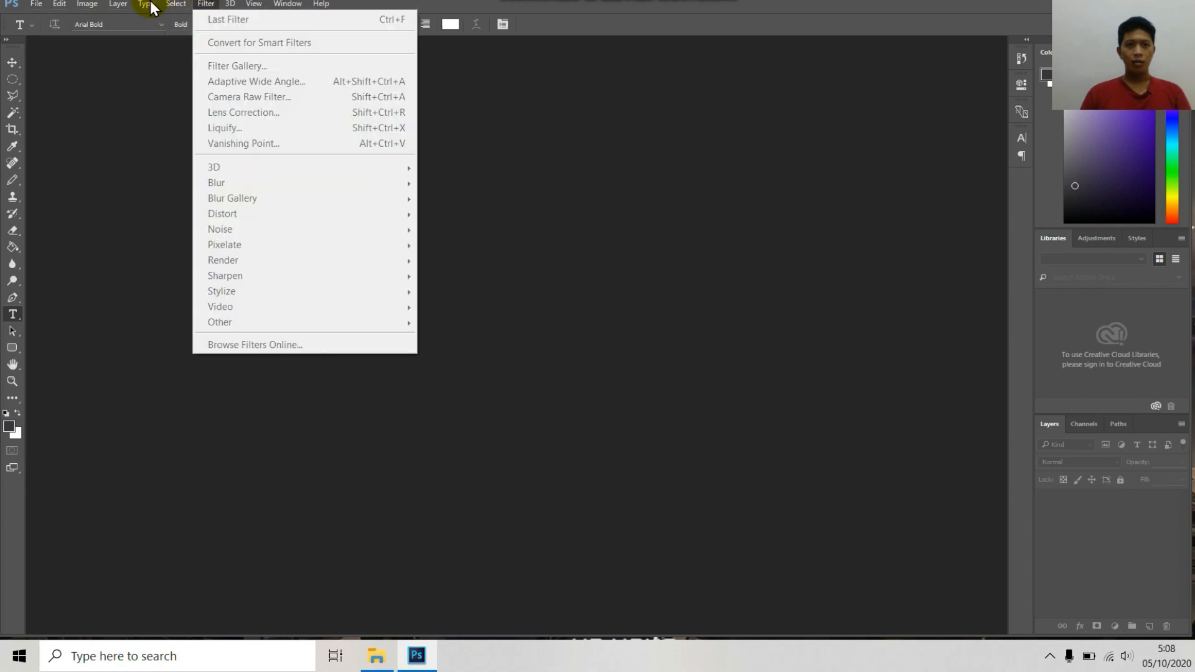
click(39, 5)
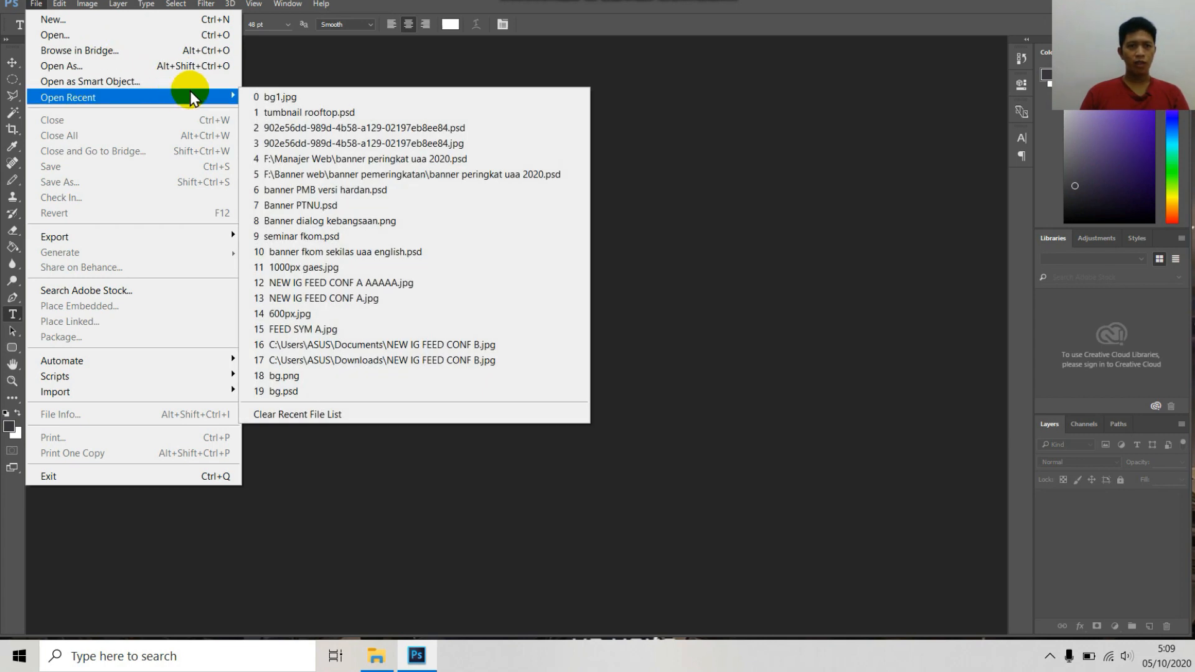
mouse_move(175, 100)
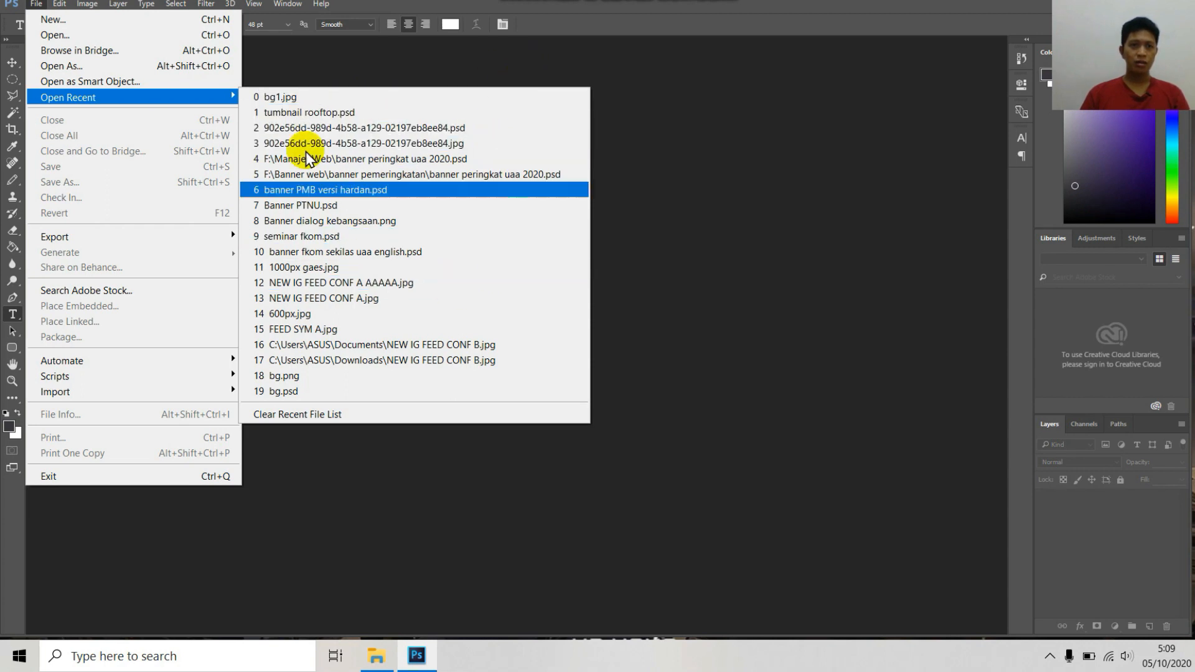
click(333, 112)
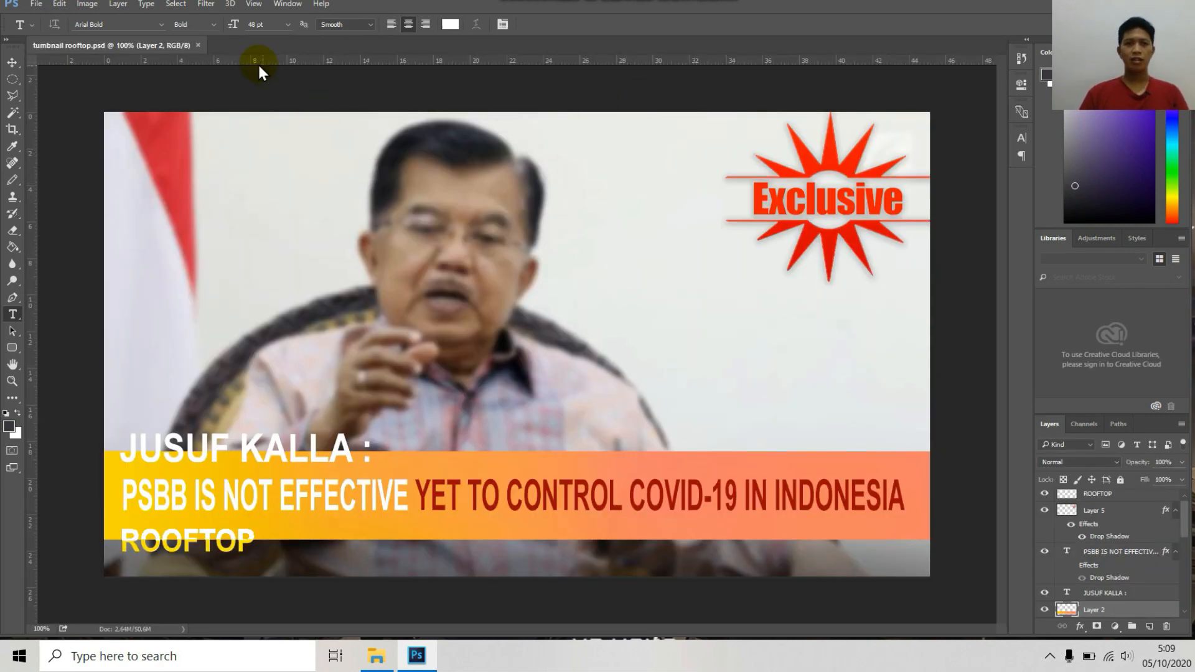
click(197, 45)
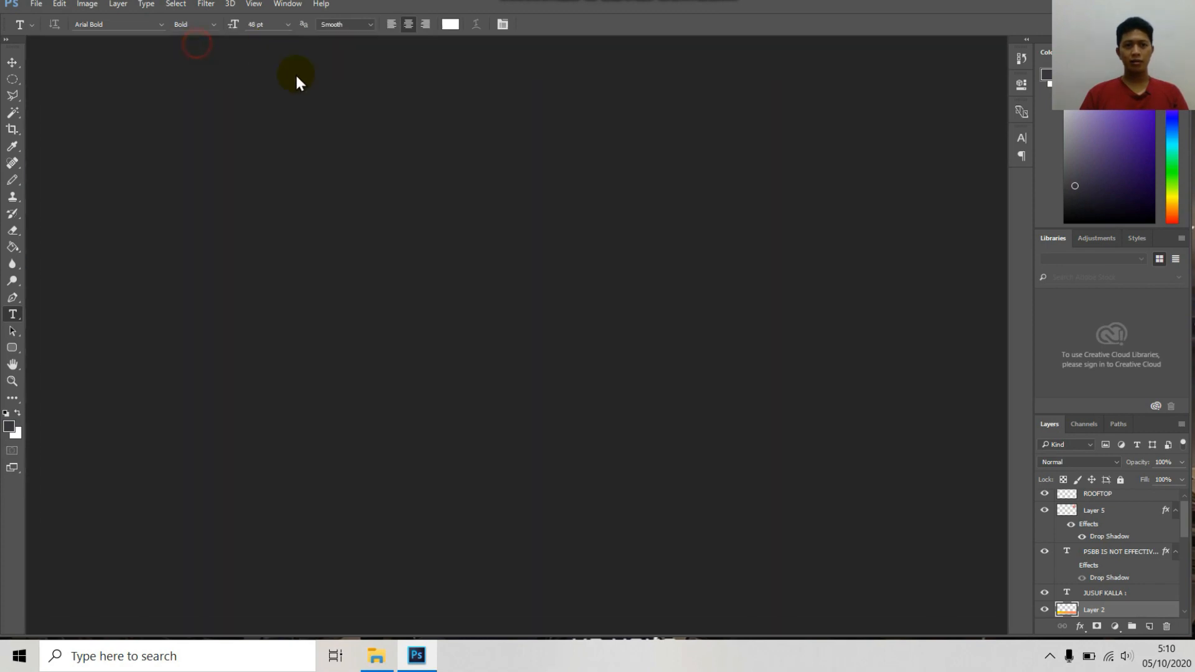
click(58, 5)
mouse_move(94, 5)
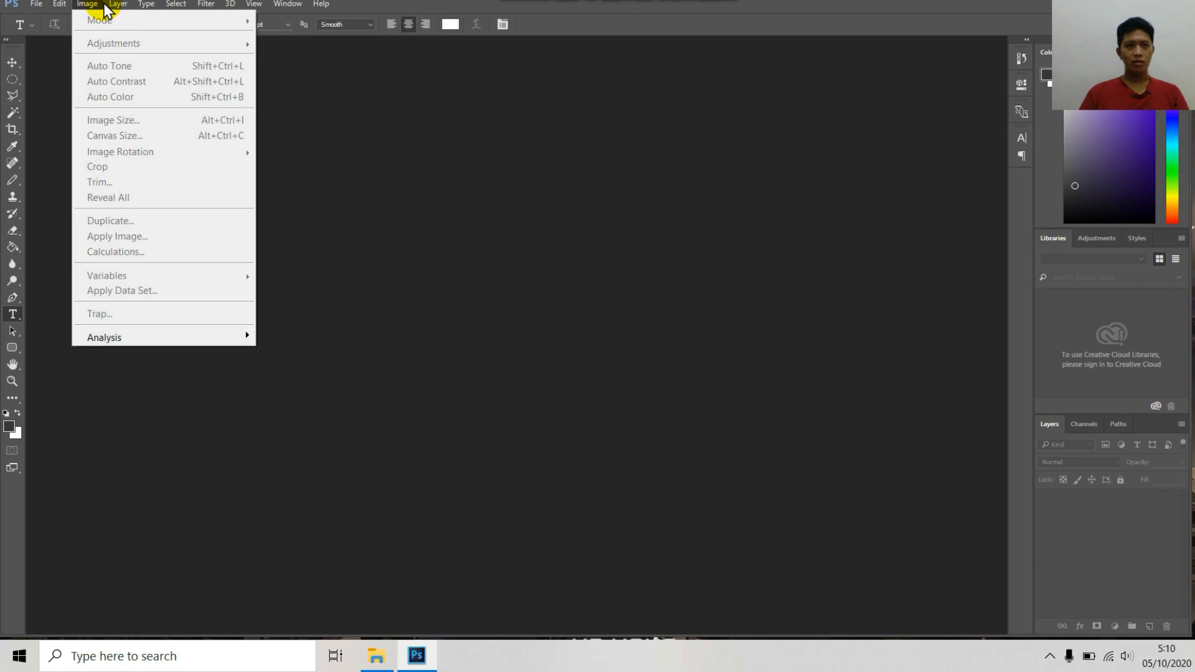
click(38, 39)
Start a new document and name it "rooftop channel"
click(36, 3)
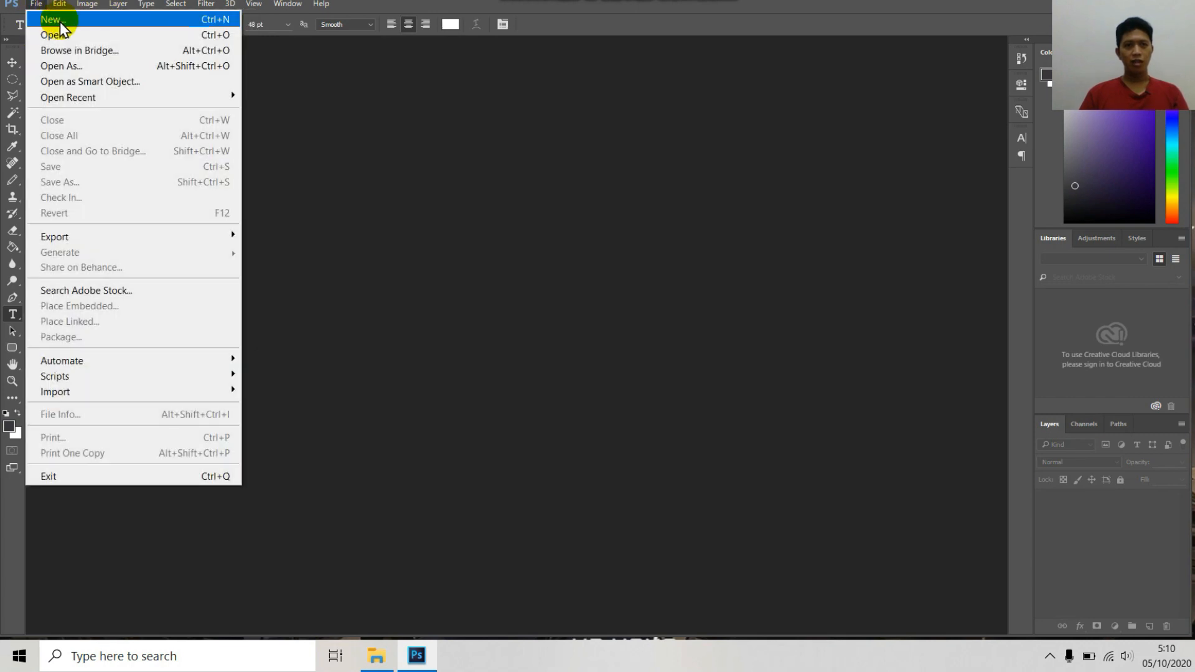
click(60, 22)
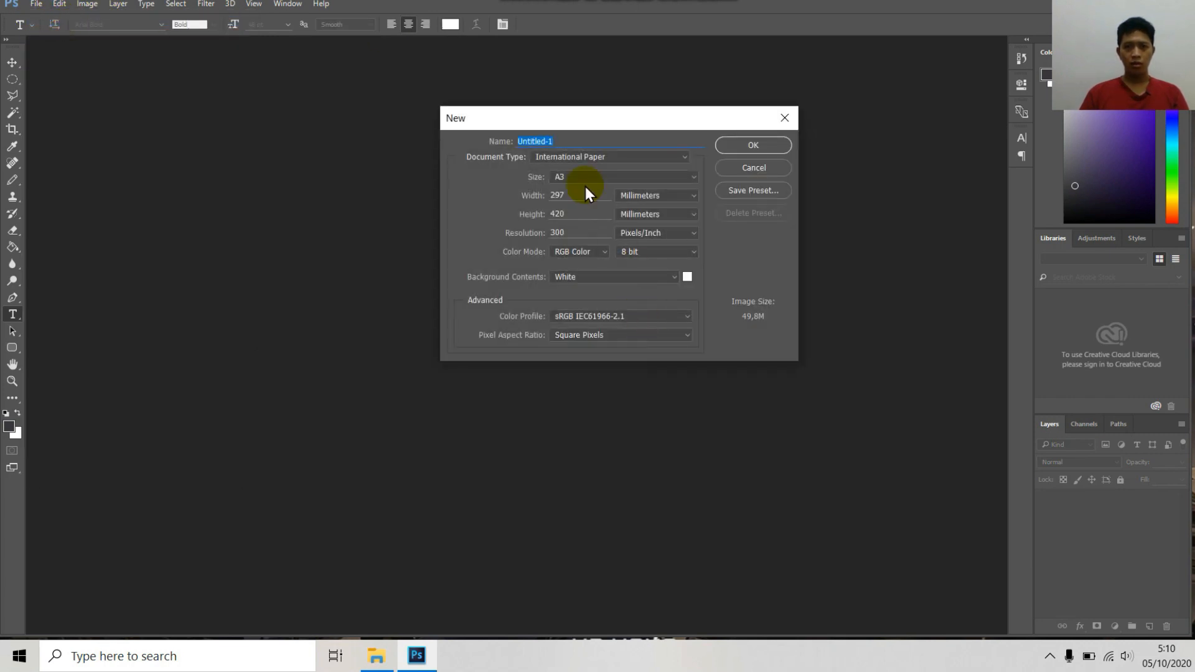
drag(605, 125, 544, 110)
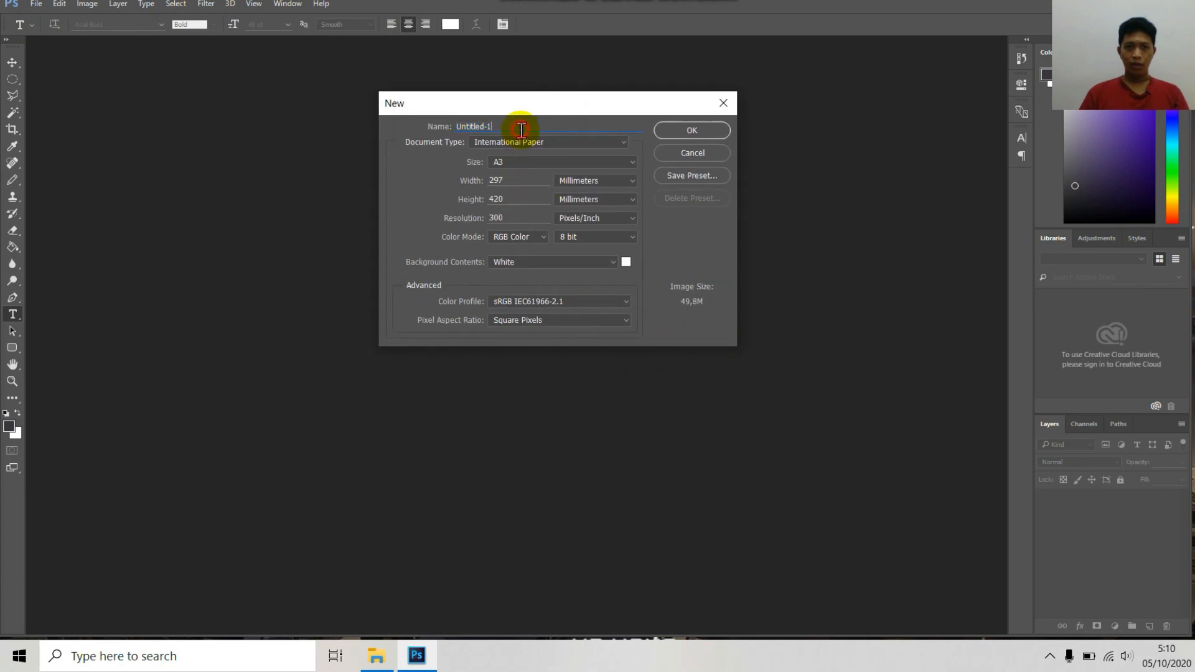
text(rooftop channel)
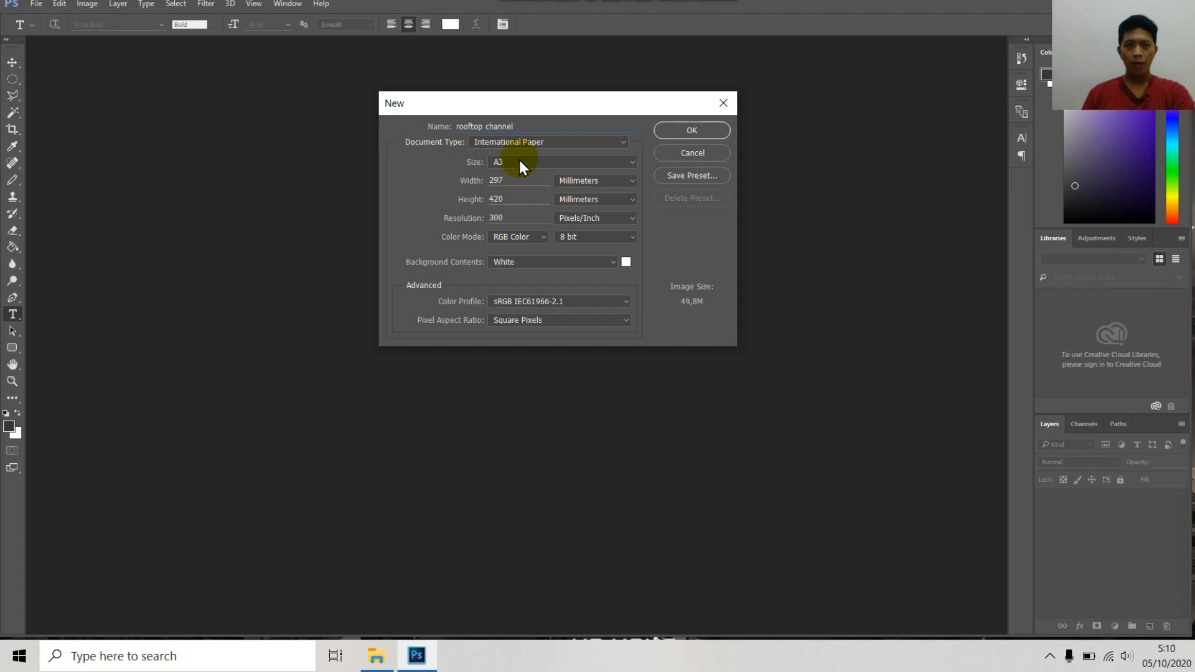
Try the U.S. Paper document type and check which paper sizes it offers
click(505, 143)
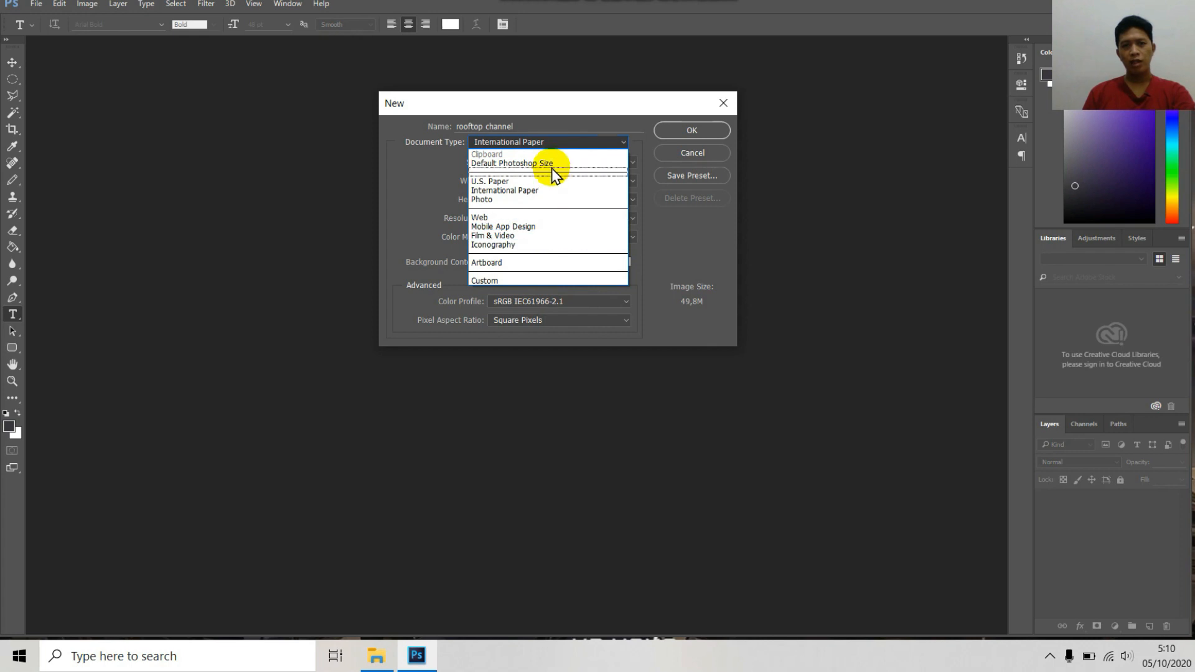
click(576, 181)
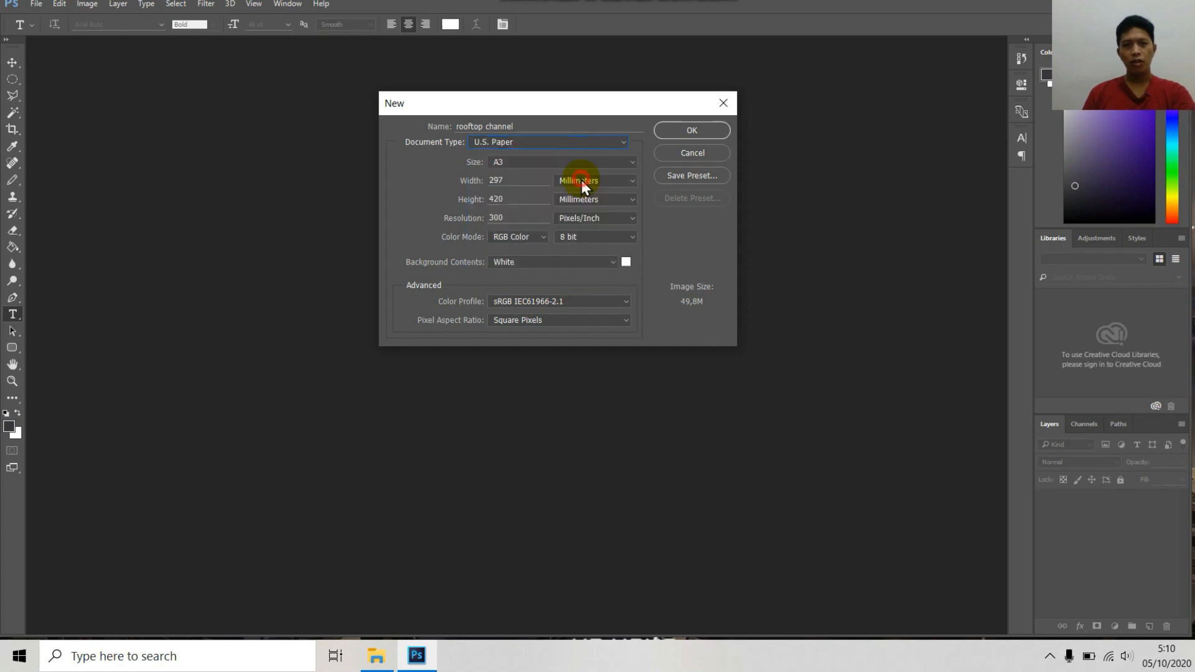
click(546, 162)
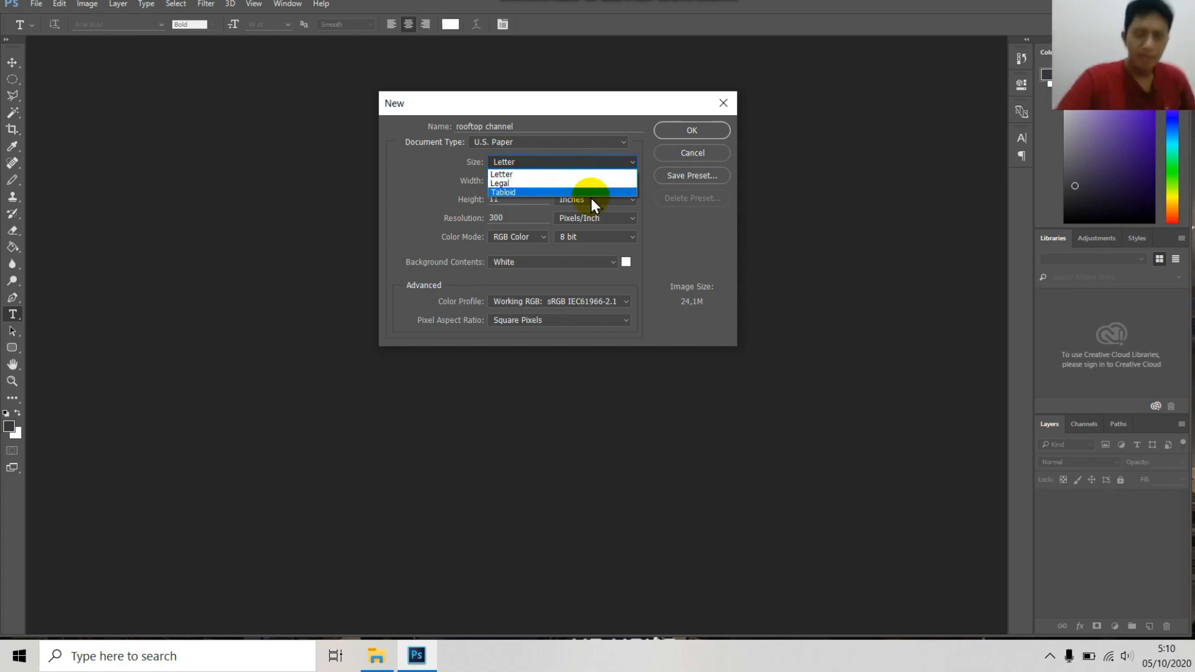
click(443, 170)
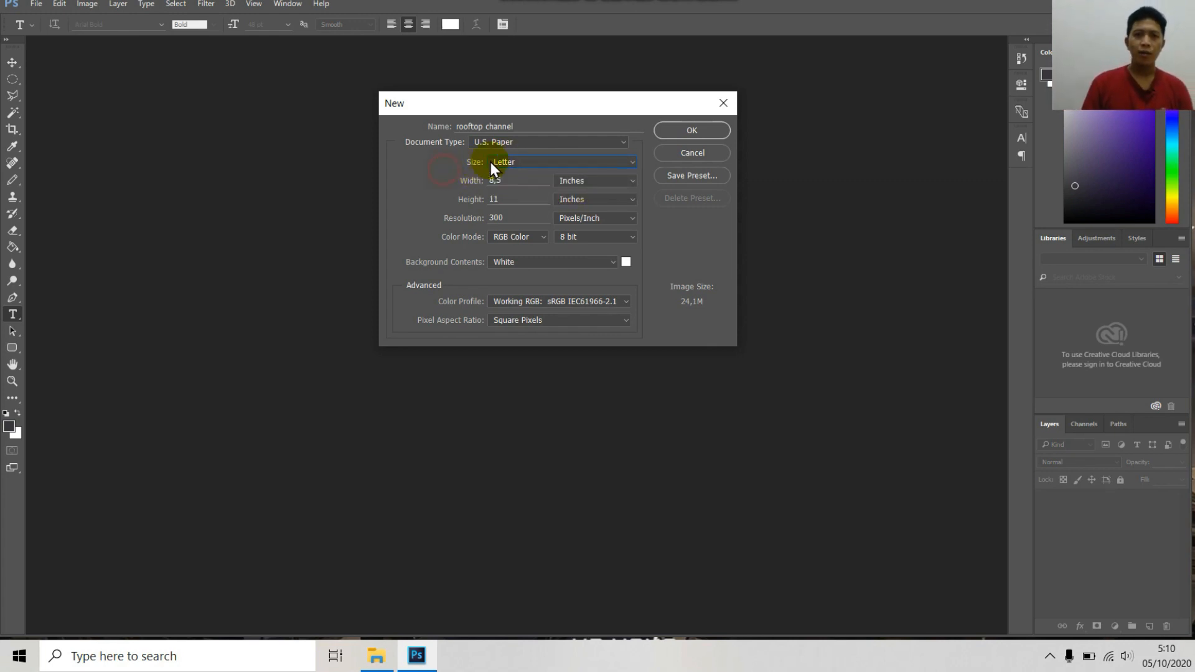
Set the document type to International Paper with size A4 and create the document
click(556, 144)
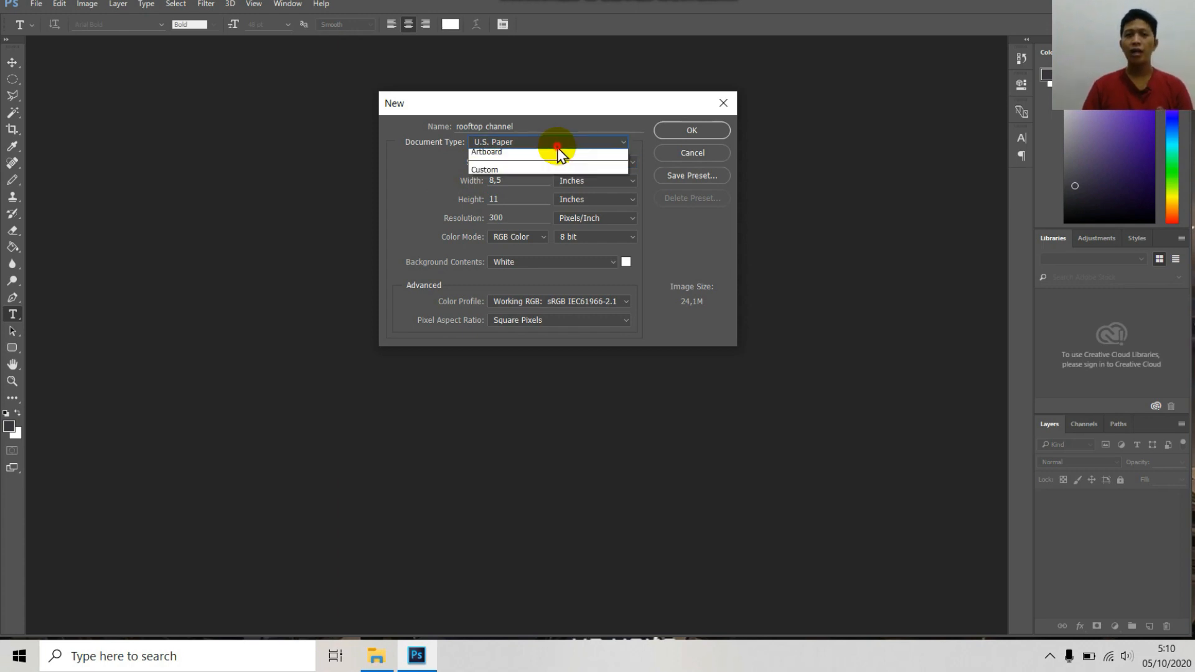
click(539, 192)
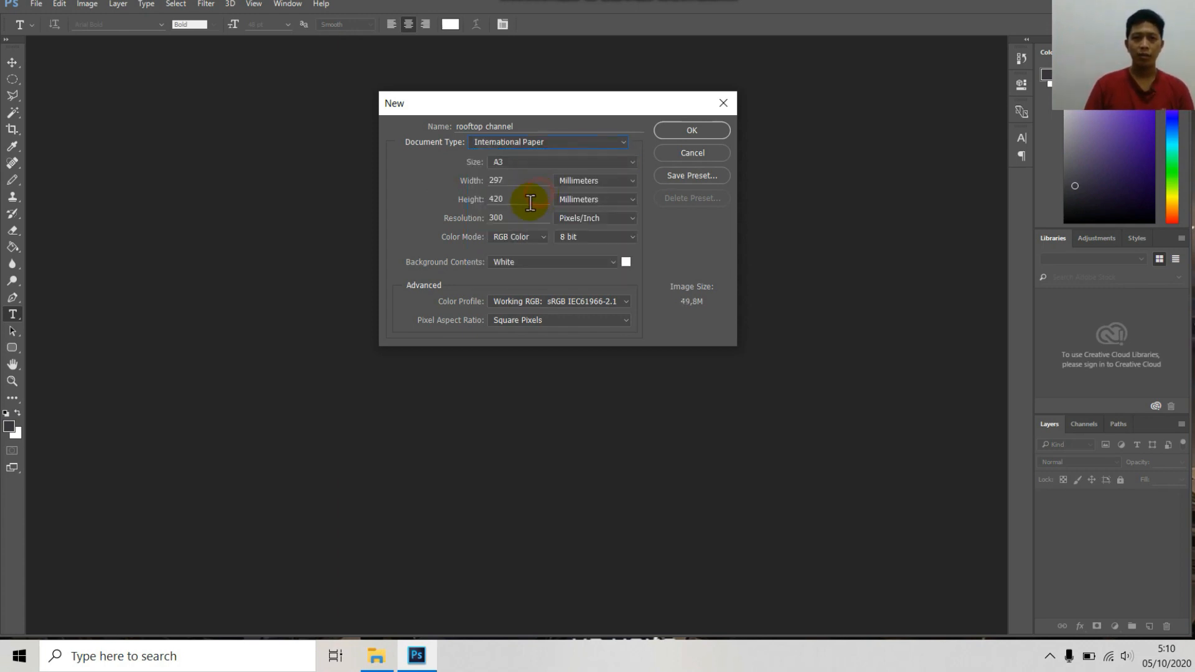
click(505, 165)
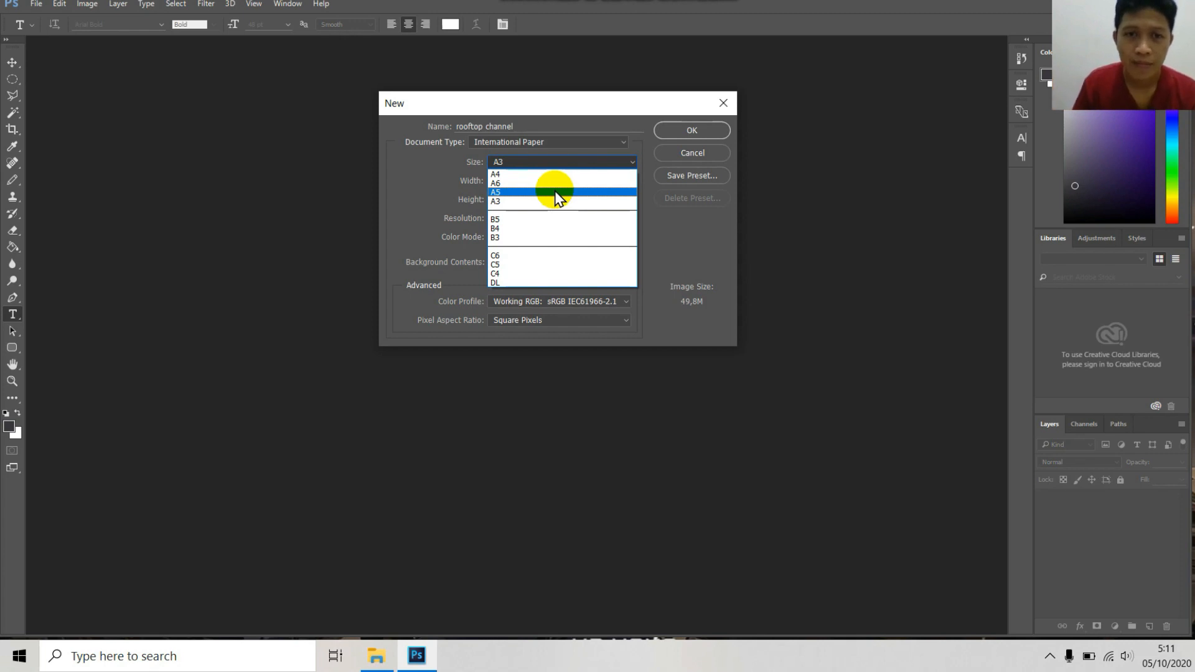
click(439, 177)
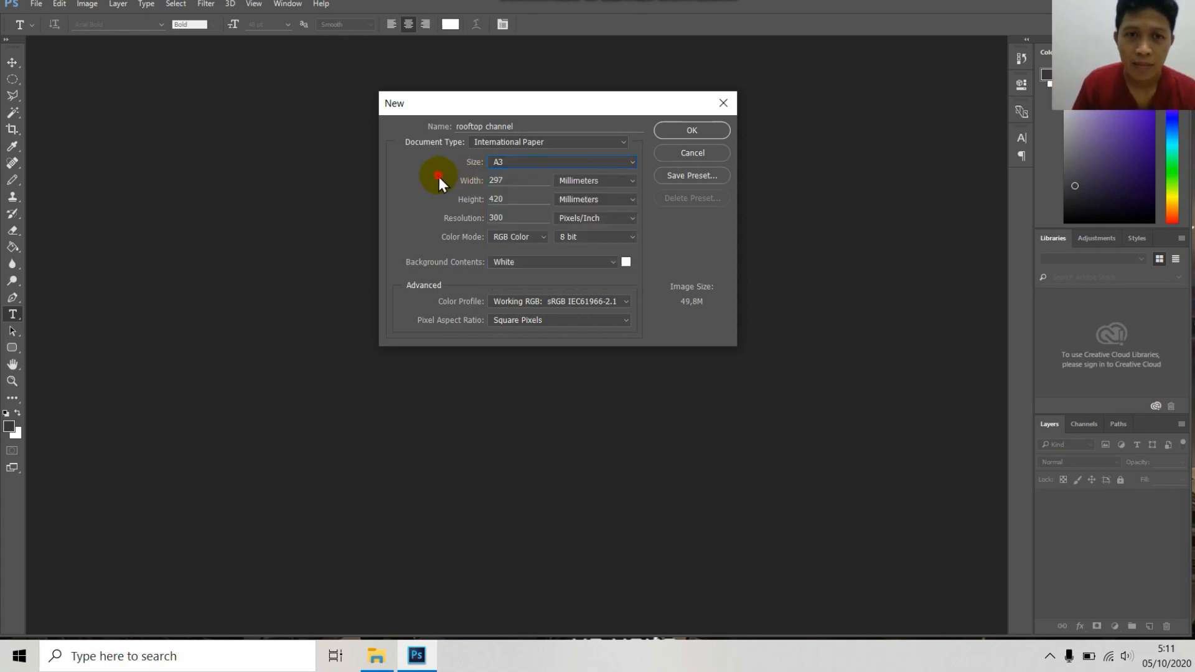
click(528, 162)
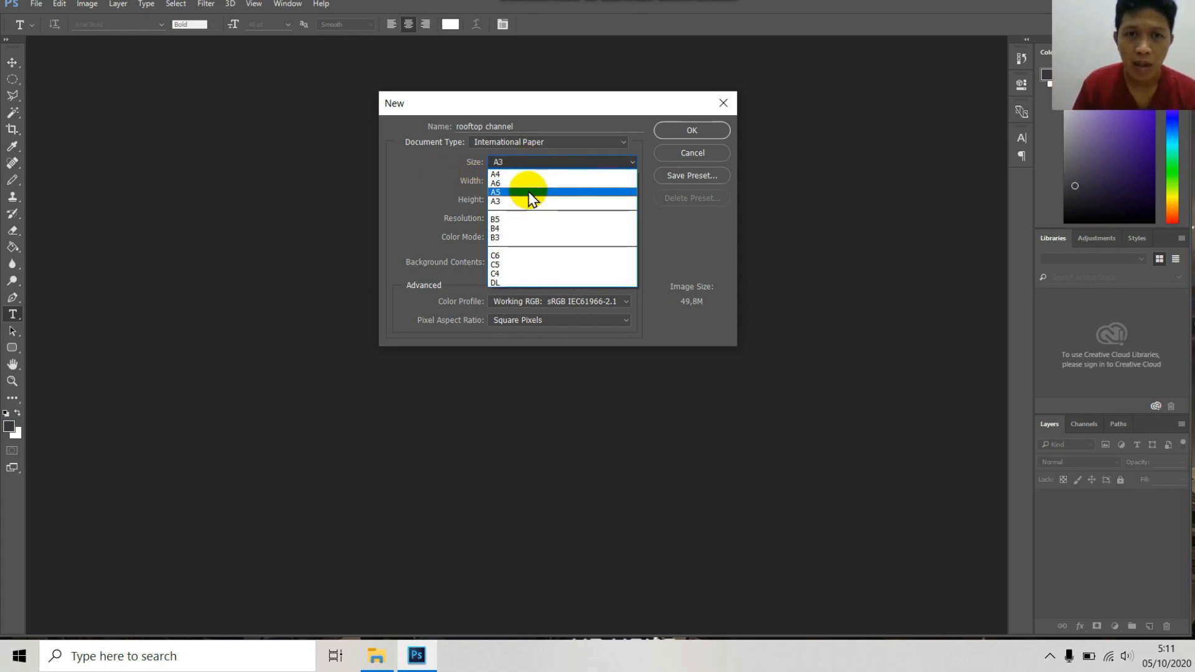
click(523, 176)
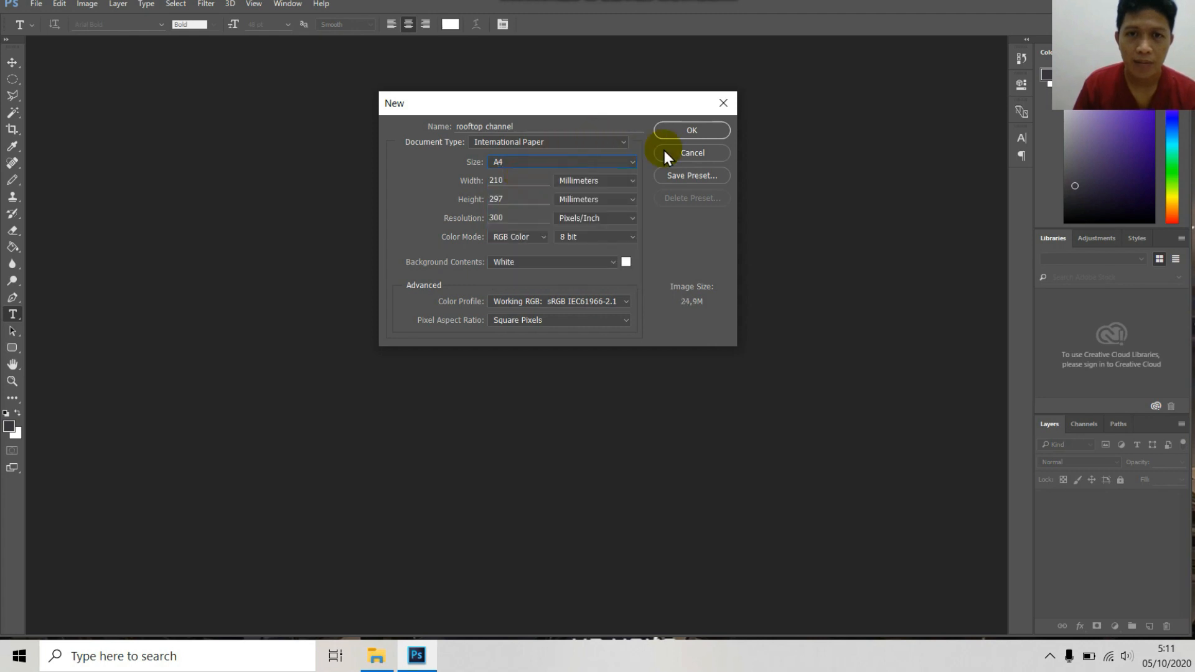
click(692, 131)
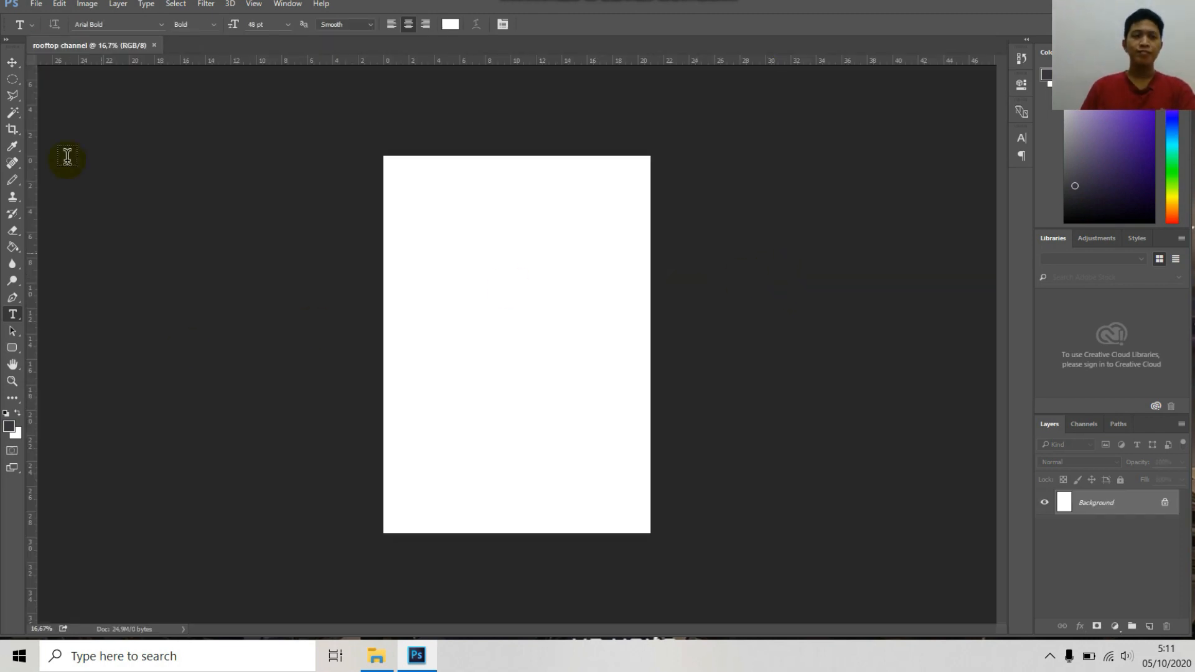
click(59, 4)
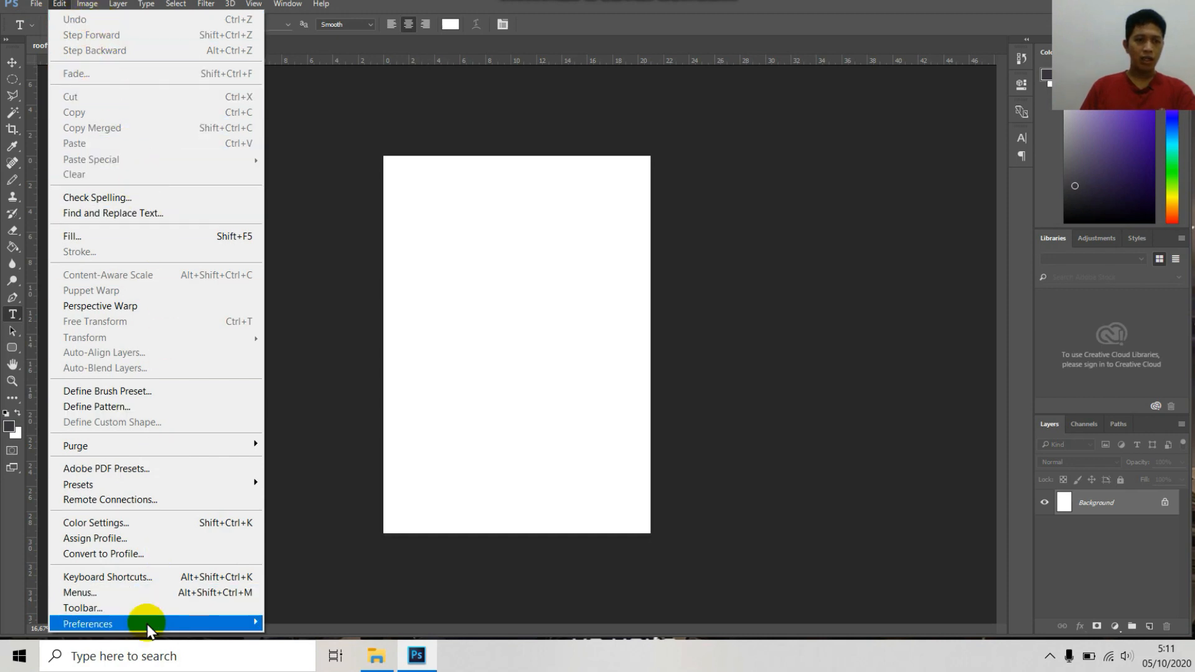
mouse_move(87, 6)
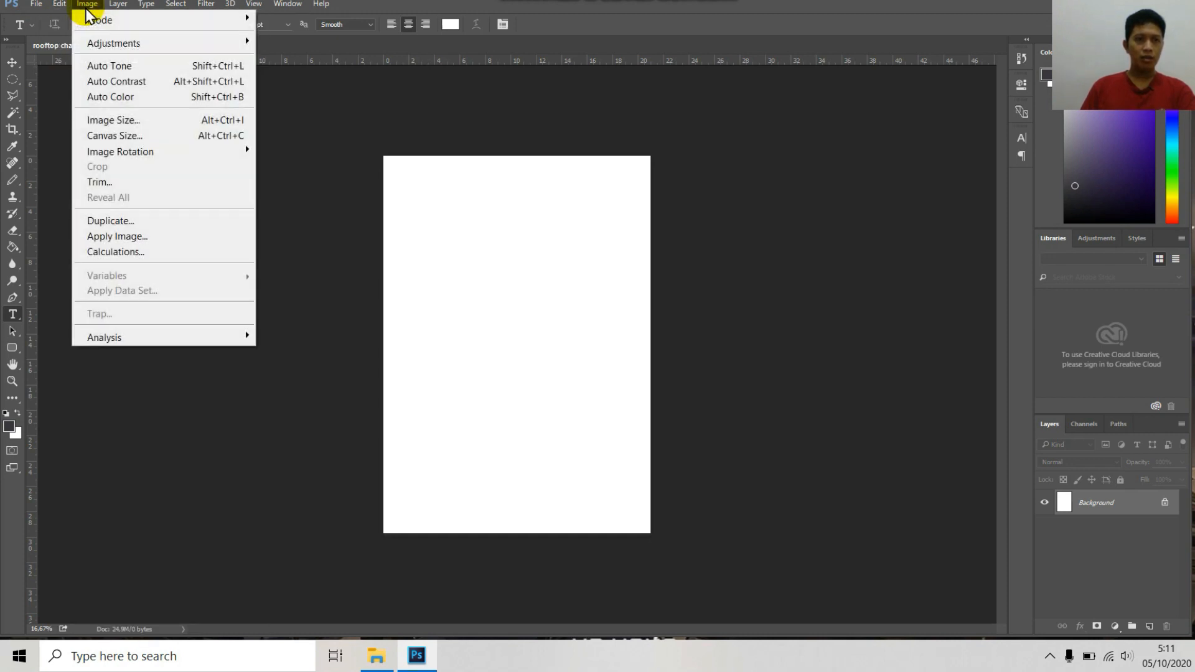
mouse_move(134, 50)
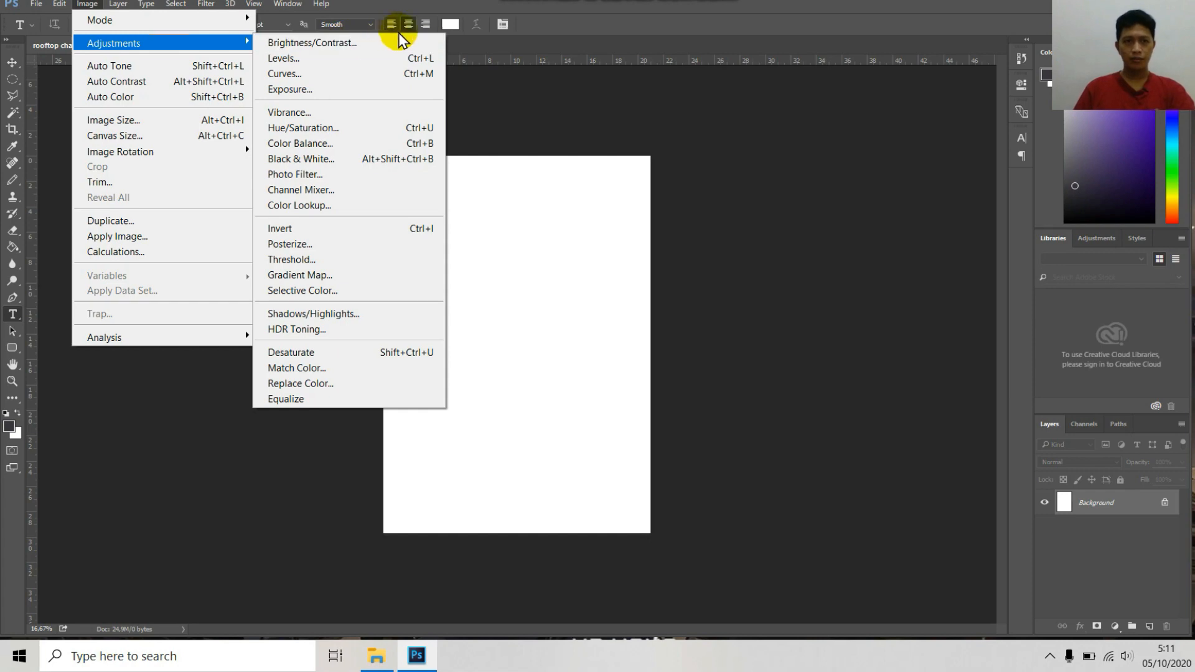
click(528, 74)
Place the bg1 image from the Documents folder into the rooftop channel document and commit the placement
click(376, 655)
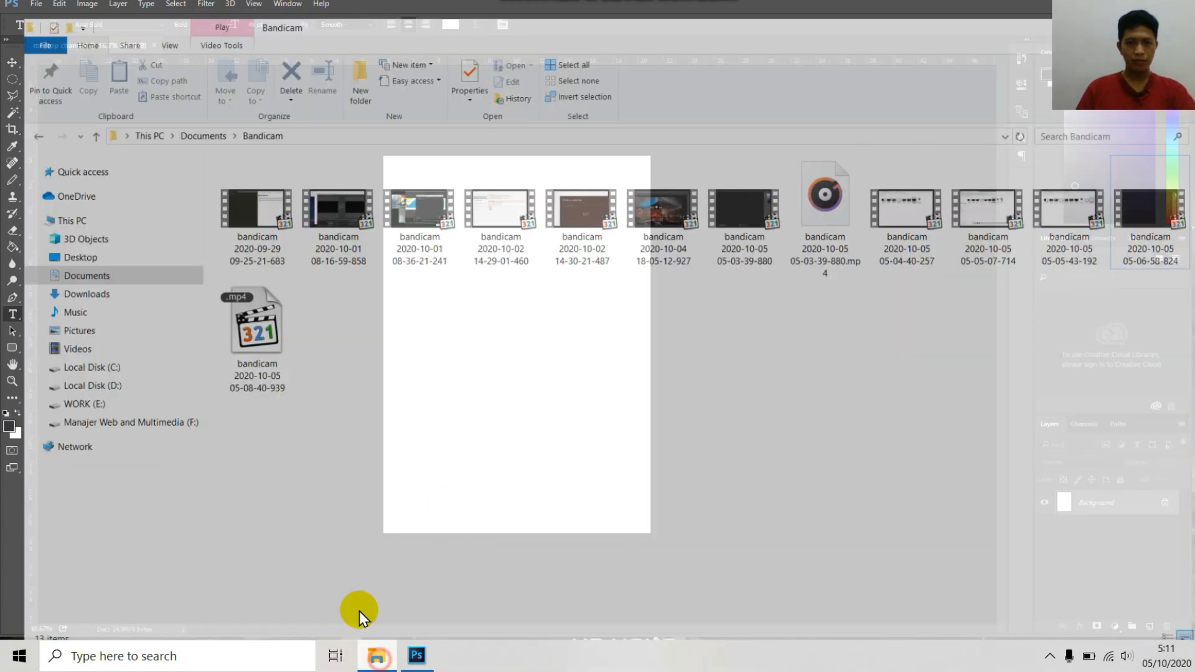
click(87, 246)
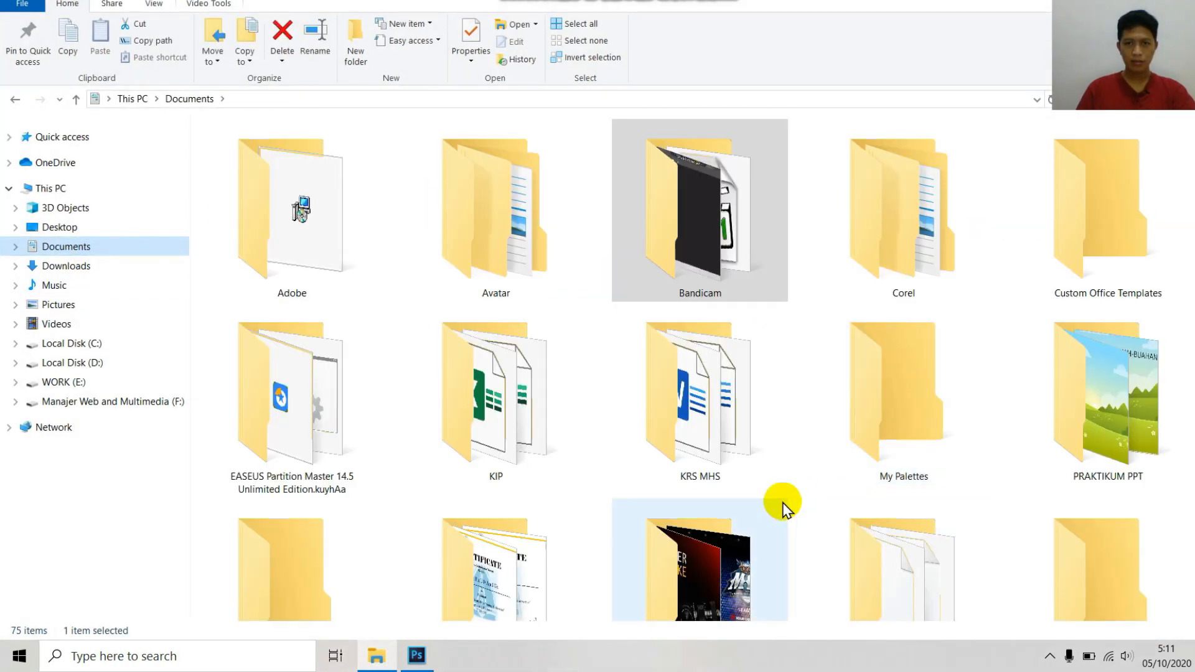
scroll(809, 491, down, 5)
scroll(887, 479, down, 3)
click(1066, 590)
scroll(1068, 542, down, 6)
scroll(355, 496, up, 3)
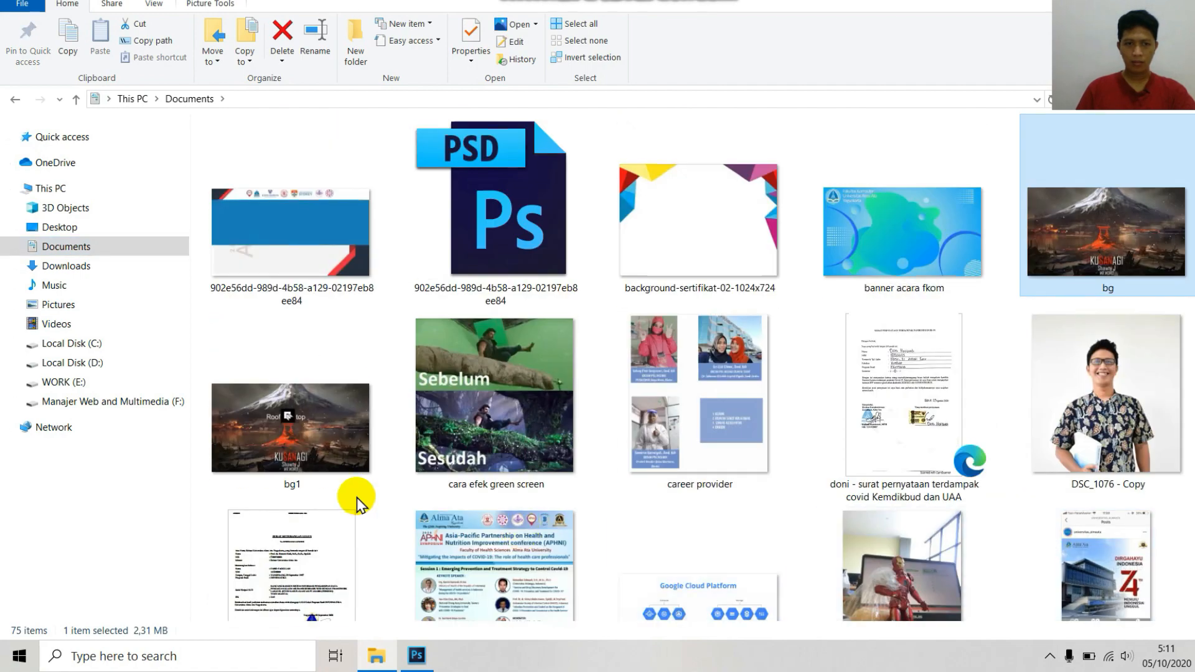
click(299, 488)
click(416, 656)
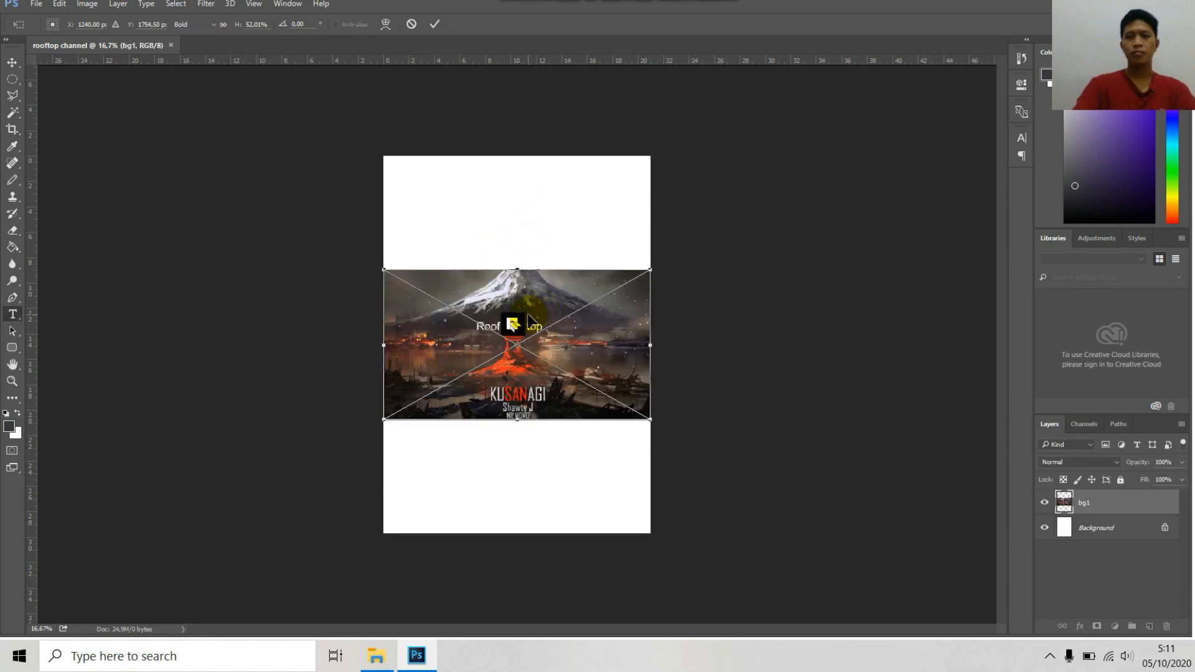
key(Return)
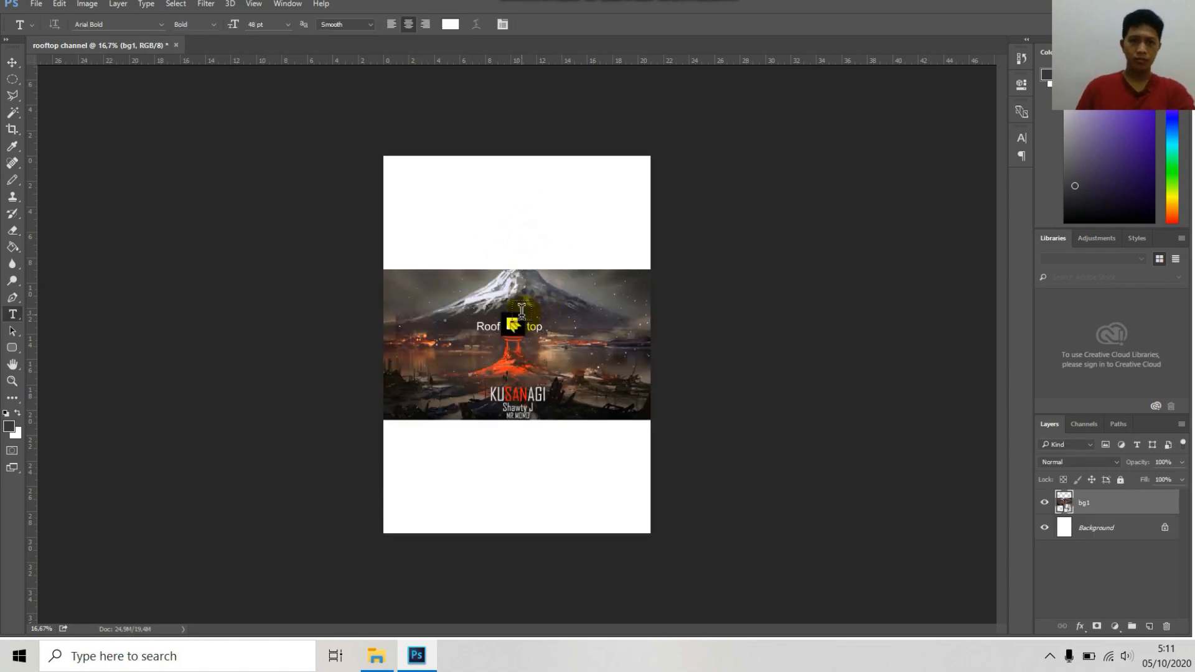
Start a Brightness/Contrast adjustment on the bg1 layer and set its brightness to 23
key(ctrl+plus)
scroll(521, 309, up, 2)
click(85, 5)
mouse_move(176, 41)
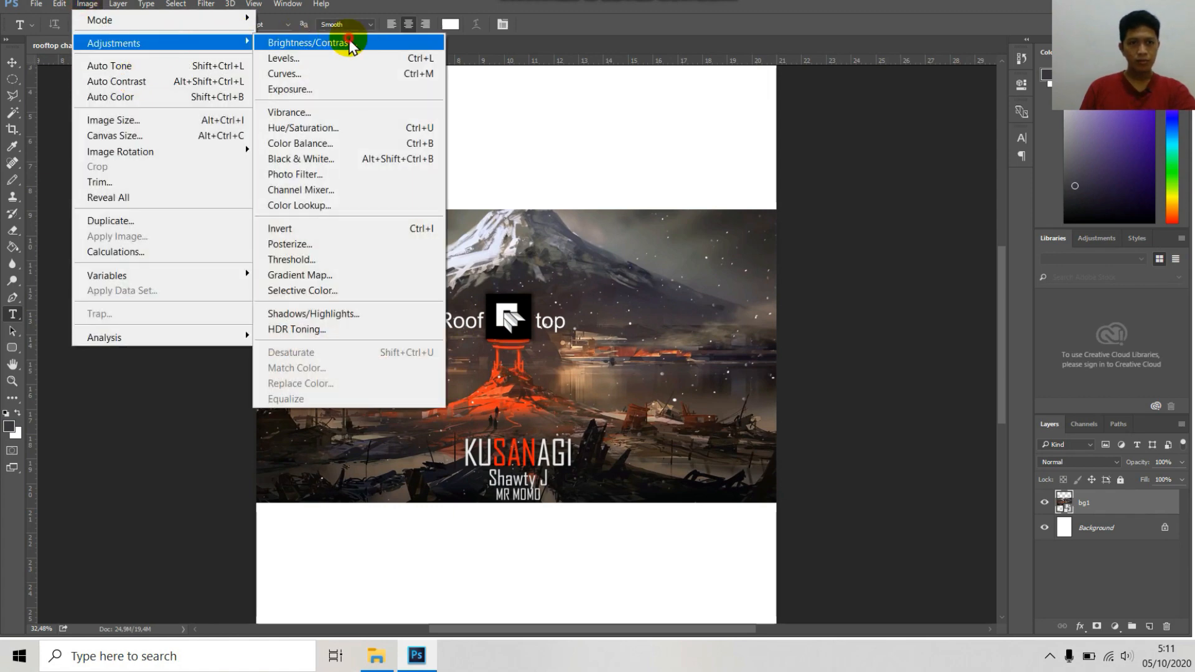
click(398, 41)
drag(627, 160, 953, 128)
drag(916, 166, 999, 163)
drag(916, 194, 1007, 190)
drag(969, 172, 921, 180)
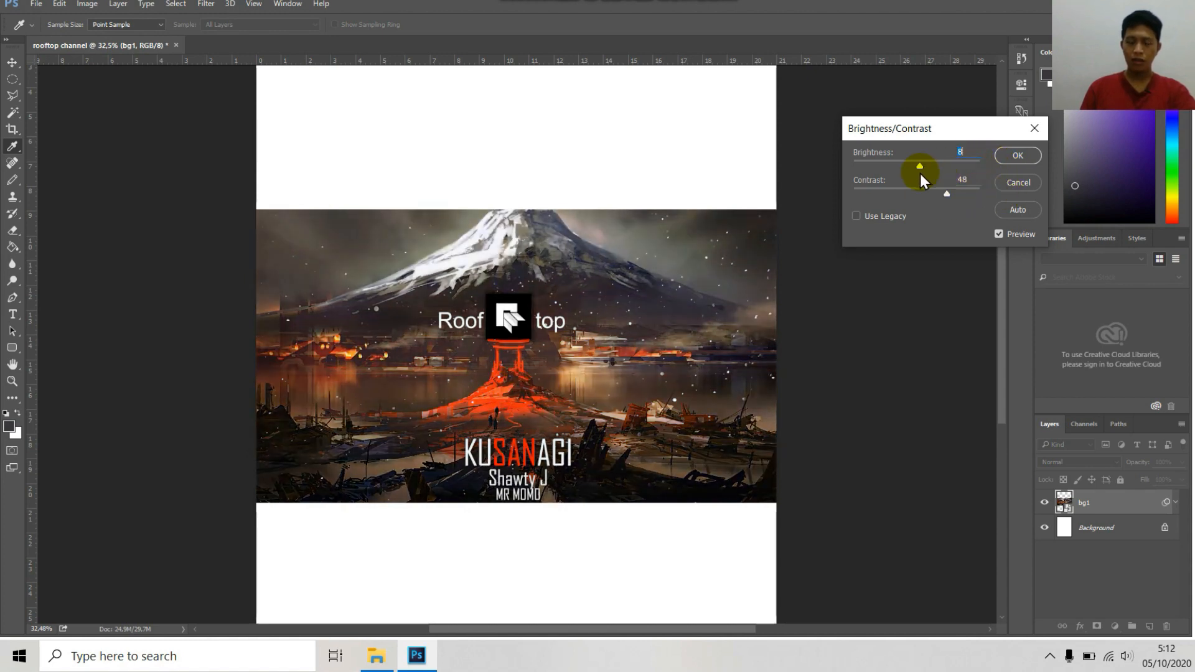
mouse_move(921, 174)
mouse_down()
mouse_move(939, 171)
mouse_move(927, 174)
mouse_up()
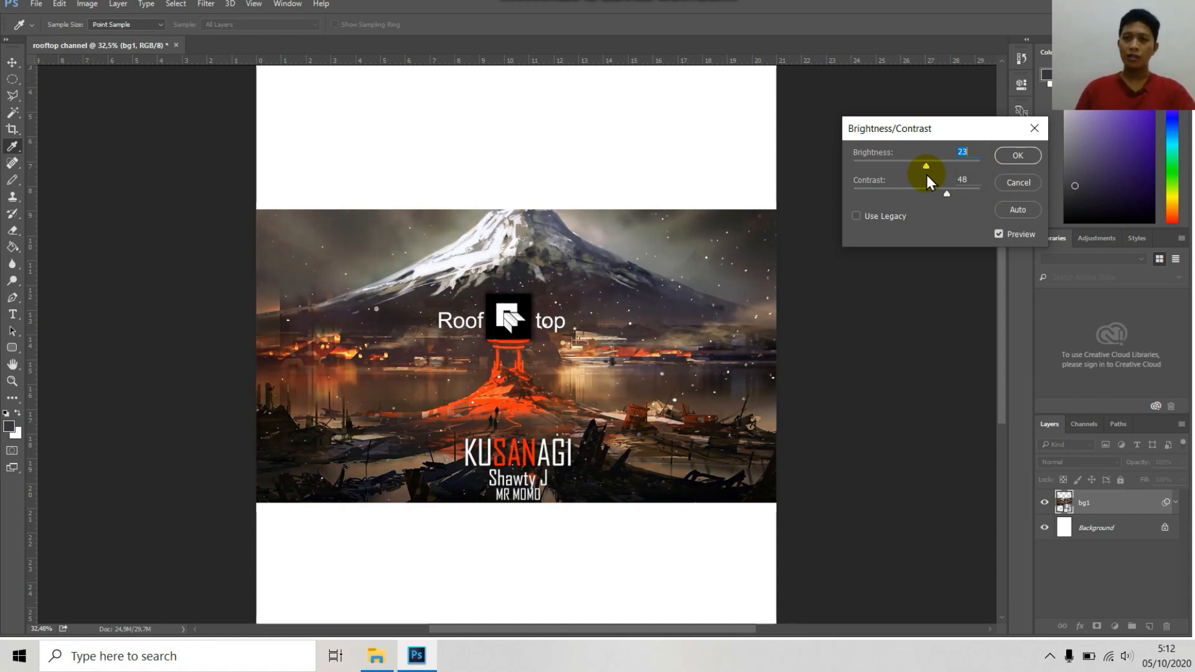
Set the contrast of the bg1 layer's adjustment to 85 and apply it
mouse_move(947, 194)
mouse_down()
mouse_move(916, 196)
mouse_move(968, 195)
mouse_up()
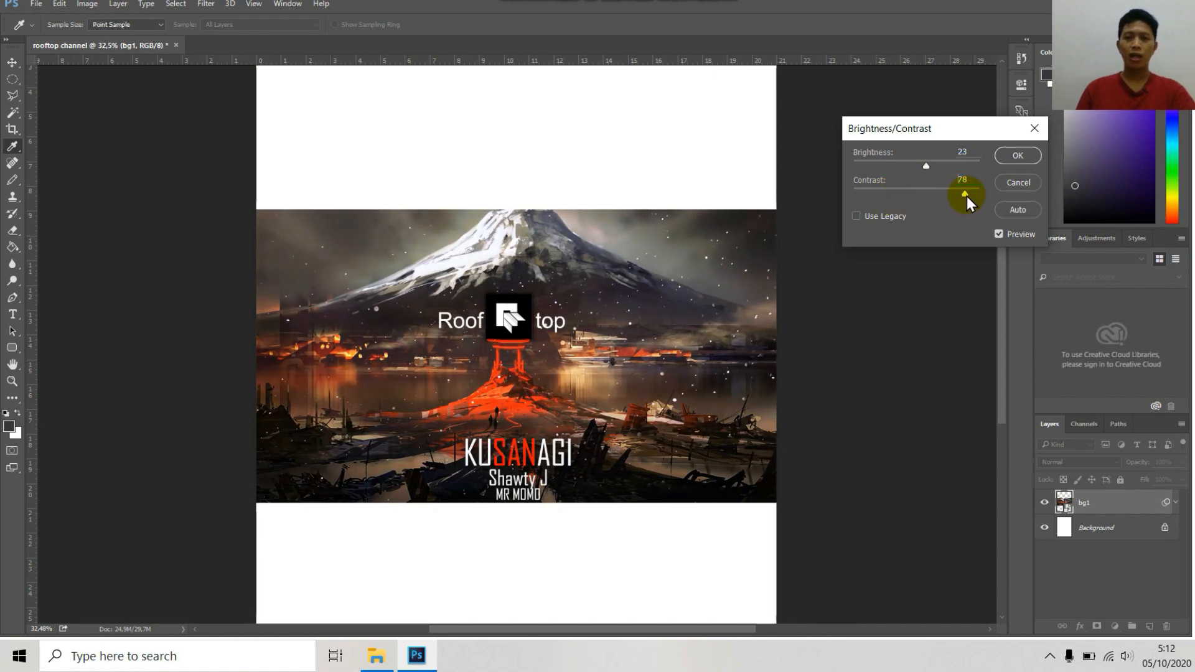
drag(967, 196, 964, 197)
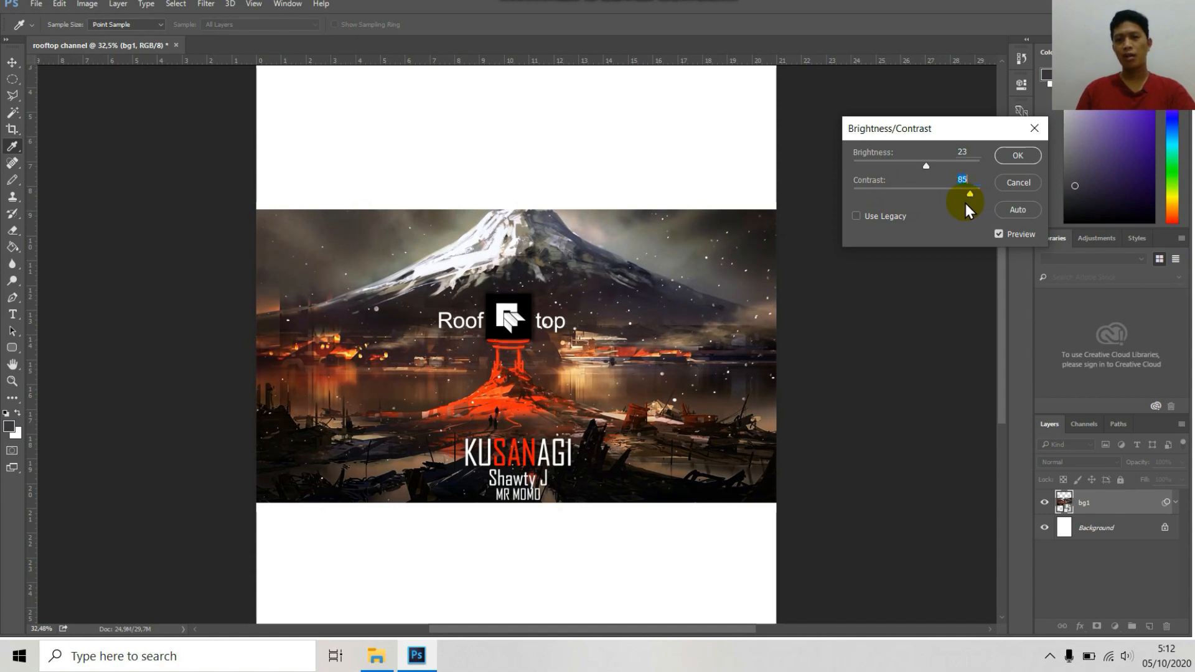
click(1019, 155)
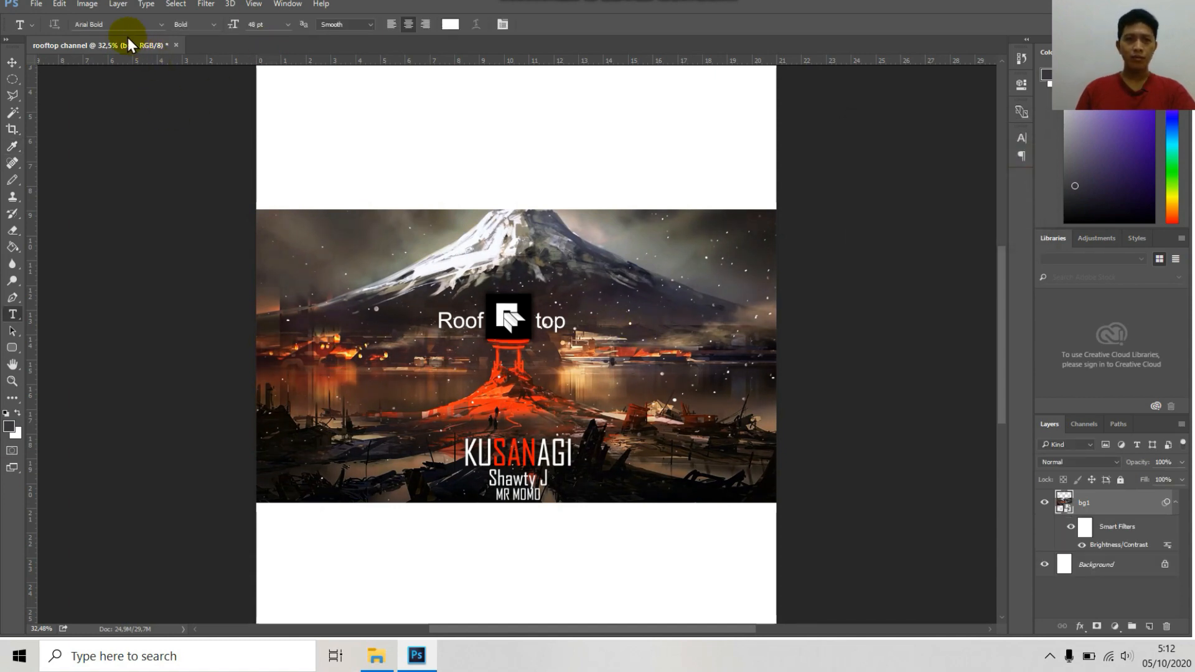
Try a Levels adjustment on the bg1 layer with the black output level at 41, and discard it
click(87, 5)
mouse_move(208, 43)
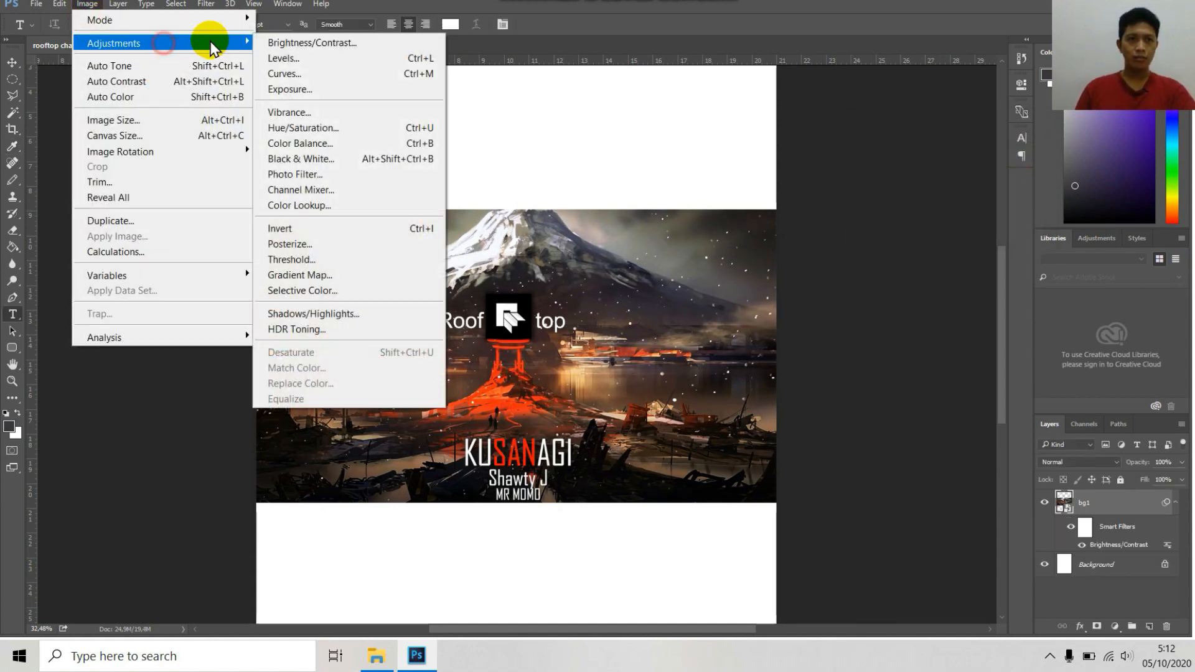
click(351, 62)
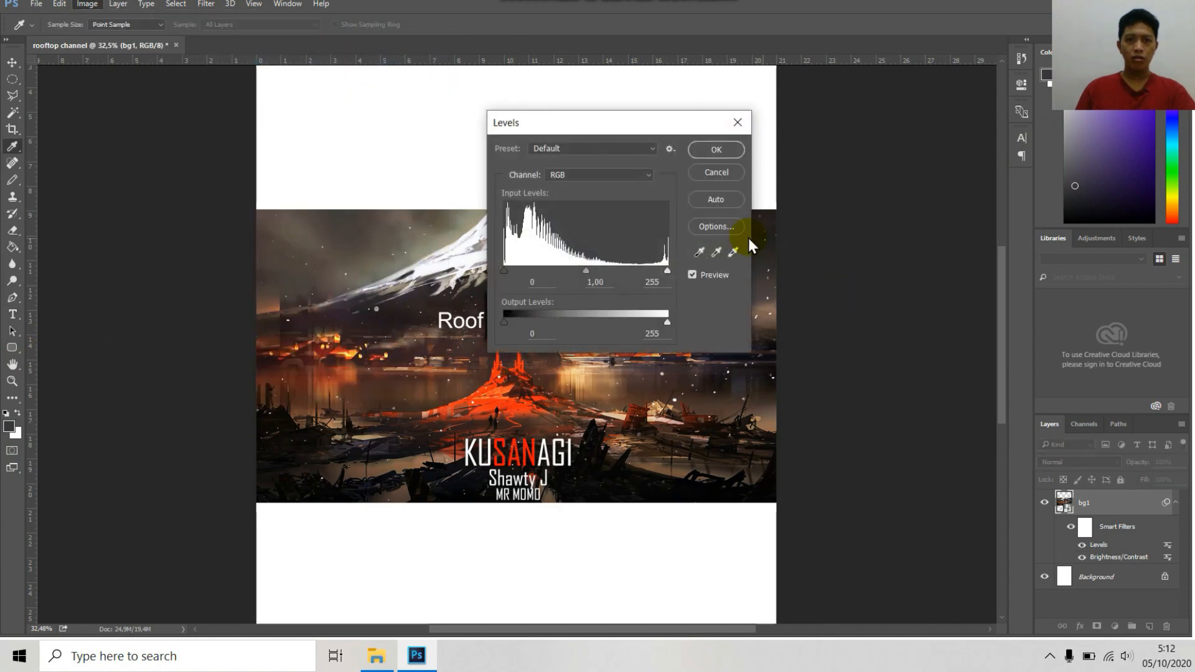
drag(576, 118, 834, 144)
mouse_move(784, 325)
mouse_down()
mouse_move(850, 320)
mouse_move(796, 322)
mouse_up()
mouse_move(931, 326)
mouse_down()
mouse_move(867, 334)
mouse_move(935, 331)
mouse_up()
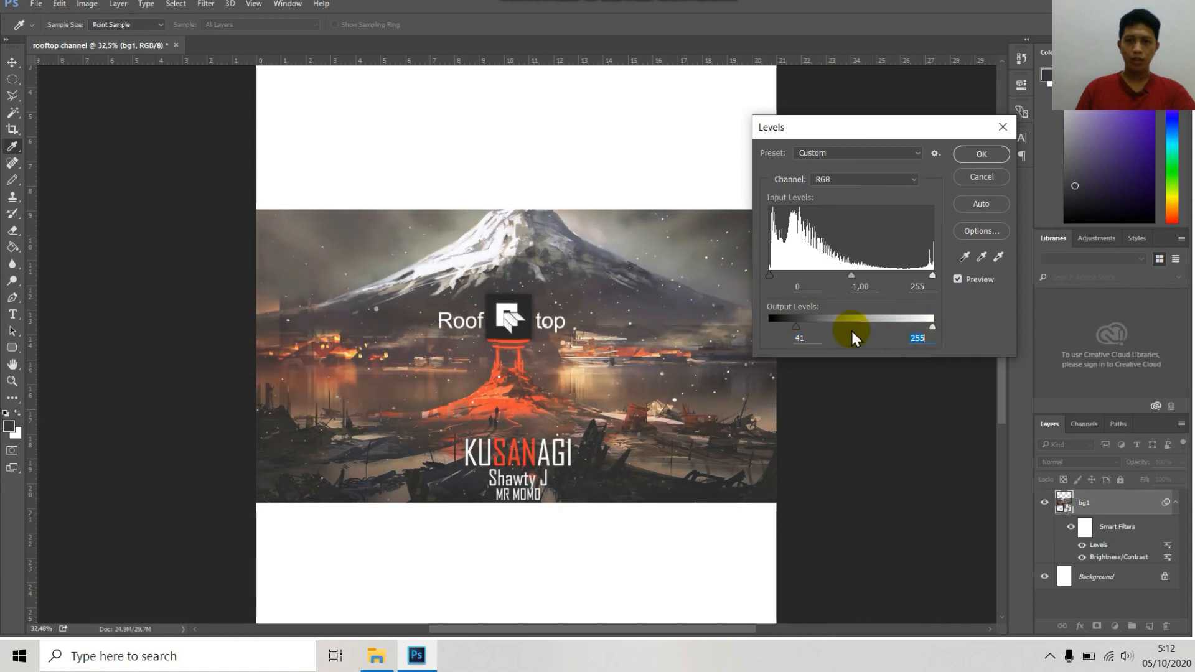
click(994, 175)
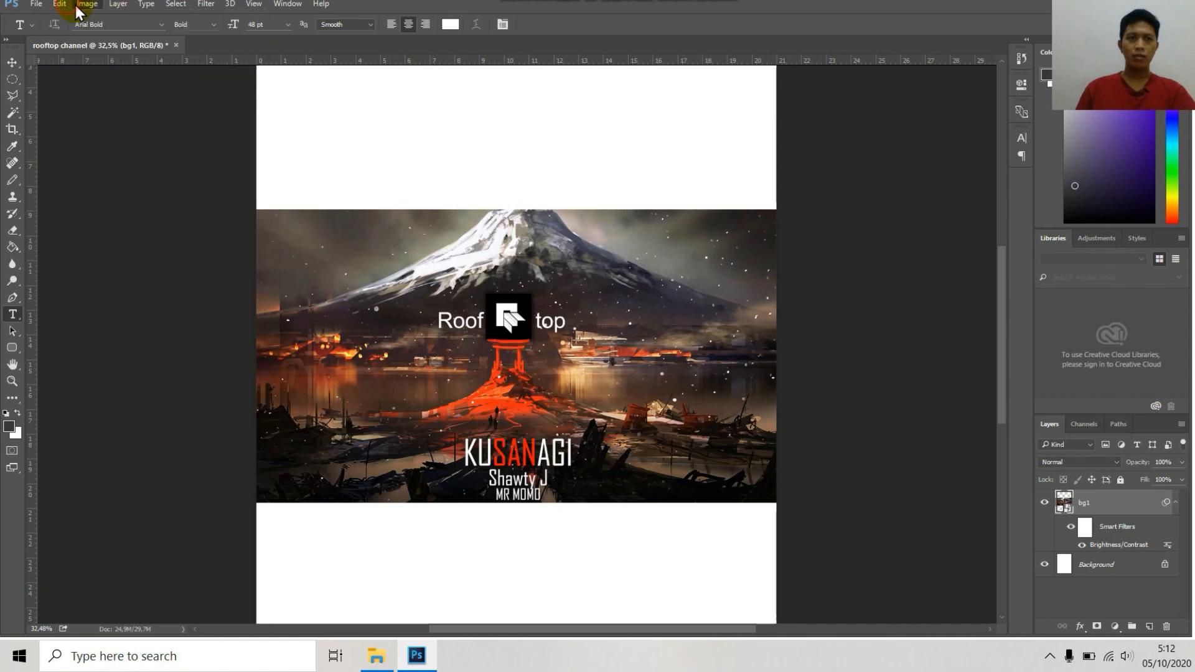
Apply a Hue/Saturation adjustment to the bg1 layer with saturation -49 and lightness -12, shifting the hue so red areas turn blue
click(87, 4)
mouse_move(193, 43)
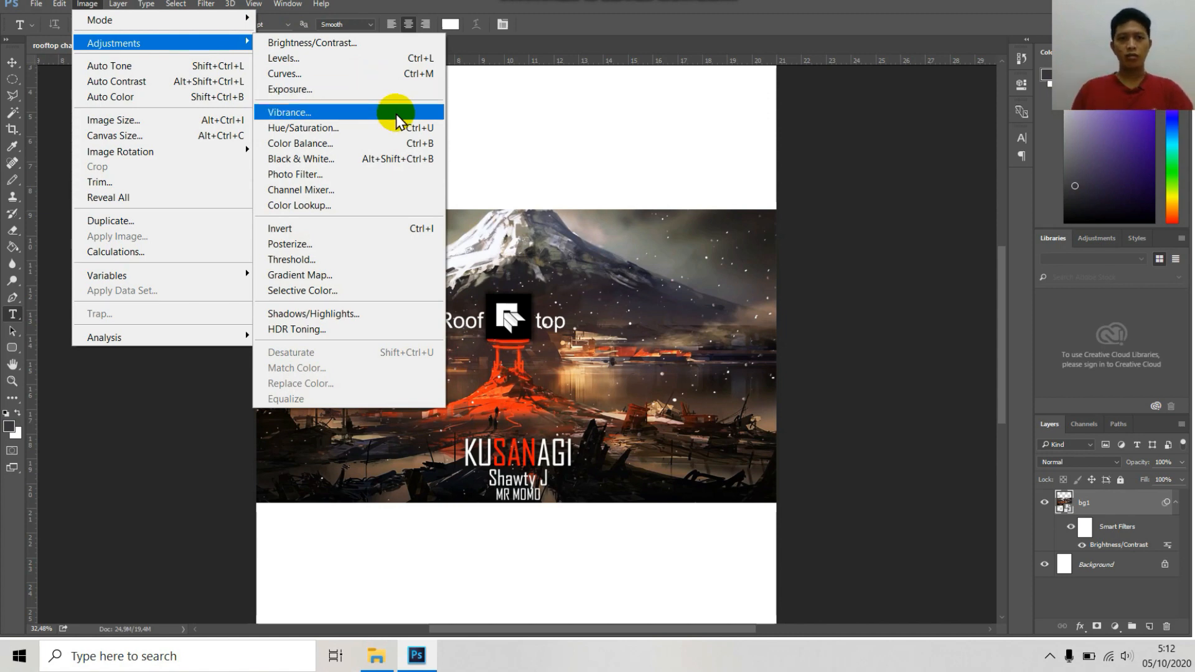
click(409, 131)
drag(627, 126, 843, 110)
drag(801, 199, 838, 201)
drag(800, 224, 796, 261)
drag(838, 195, 747, 204)
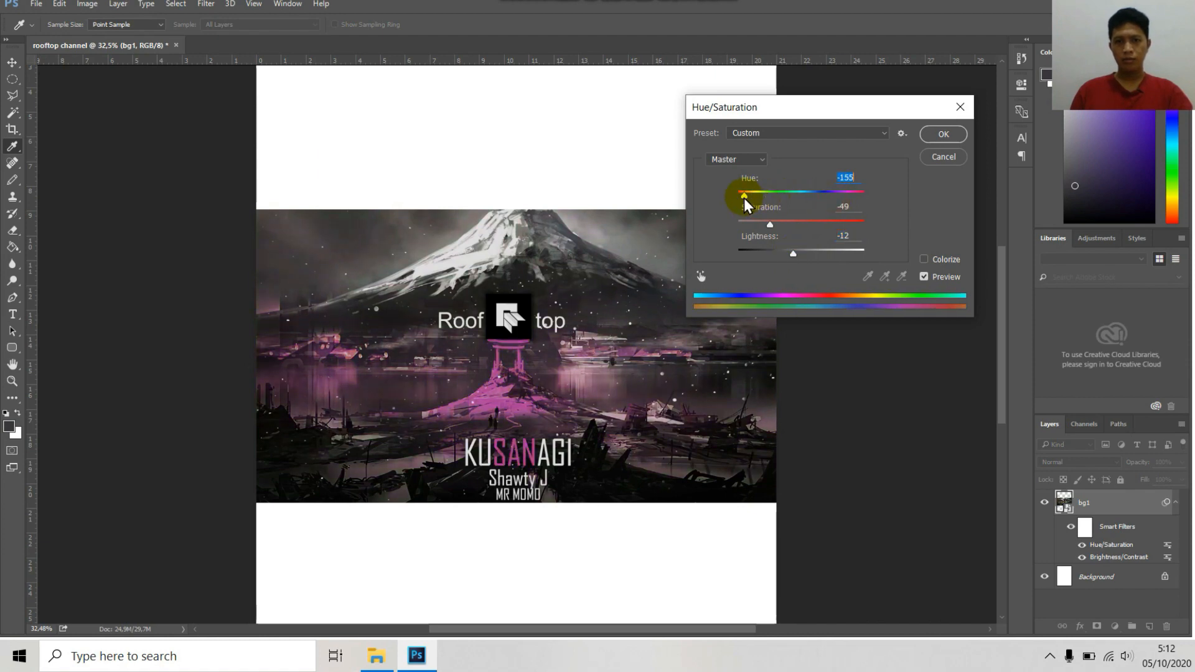
click(928, 134)
key(t)
Apply a midtone Color Balance adjustment to the bg1 layer, shifting it toward red by about 27 and giving it a purple tint
click(93, 5)
mouse_move(139, 41)
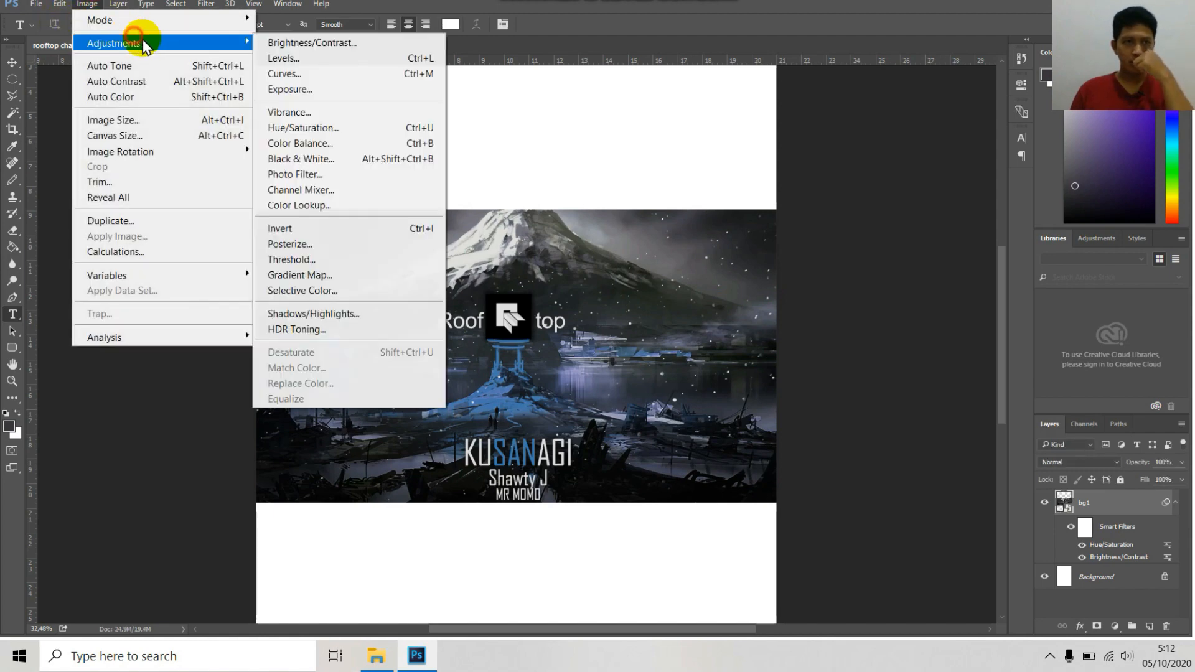
click(336, 143)
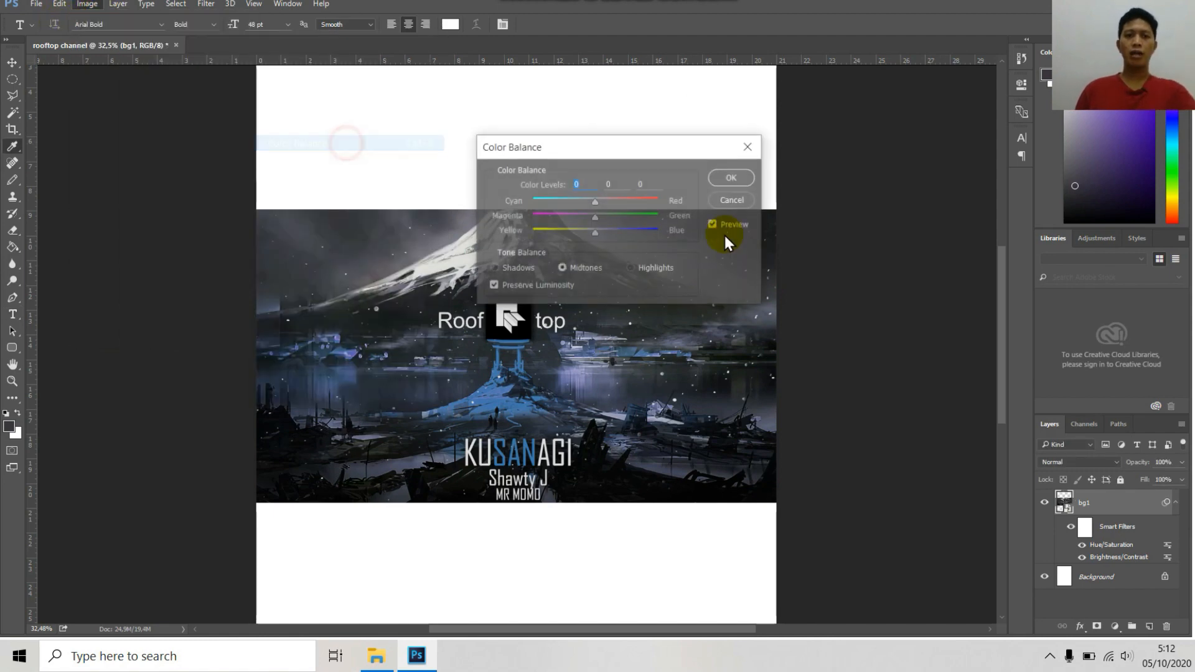
drag(598, 156, 818, 51)
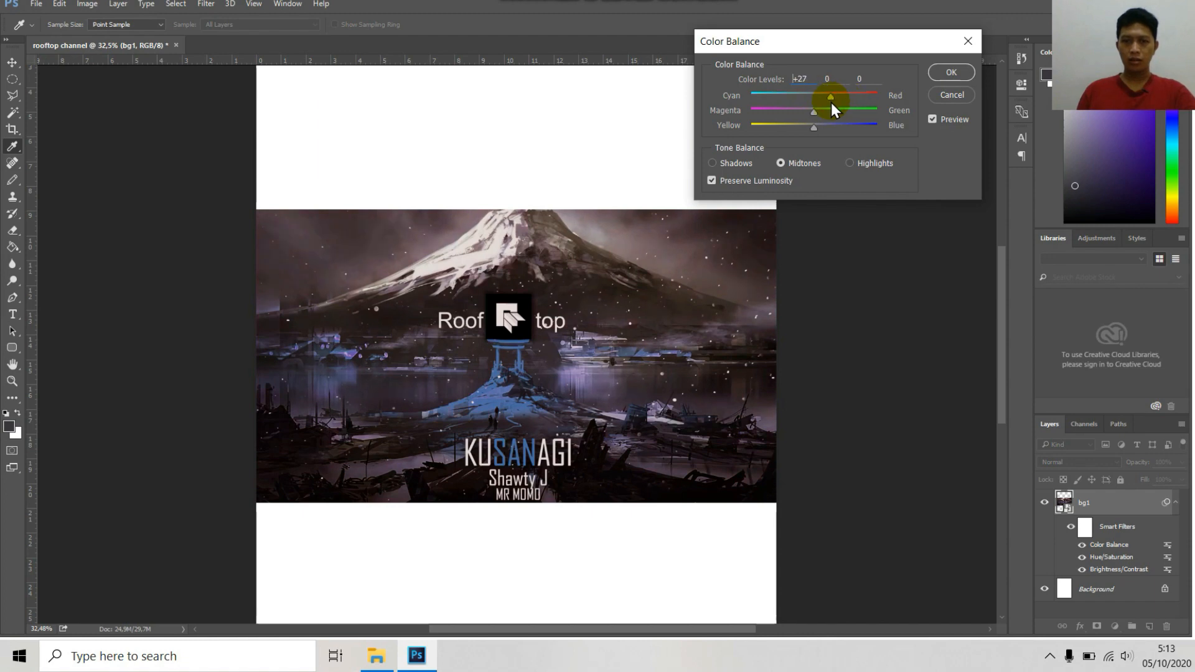
mouse_move(814, 112)
mouse_down()
mouse_move(789, 116)
mouse_move(843, 128)
mouse_move(804, 129)
mouse_move(818, 125)
mouse_up()
click(950, 72)
key(t)
Preview a Black & White adjustment with default values on the bg1 layer, and discard it
click(87, 4)
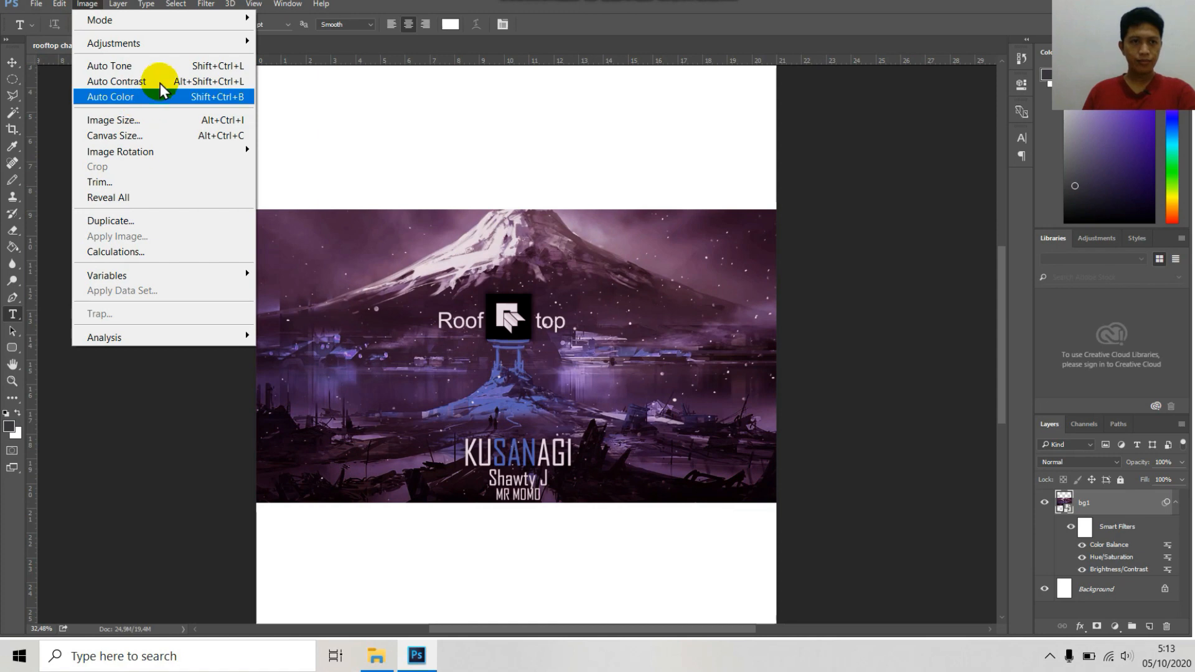
mouse_move(185, 47)
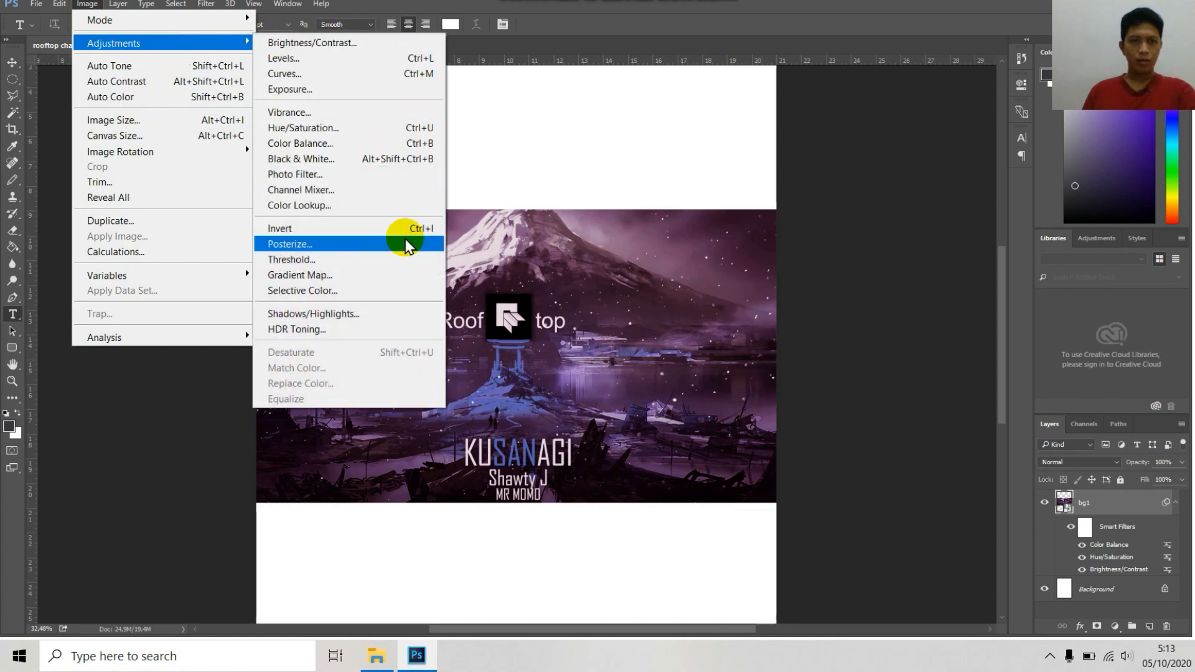
click(373, 158)
drag(582, 108, 923, 94)
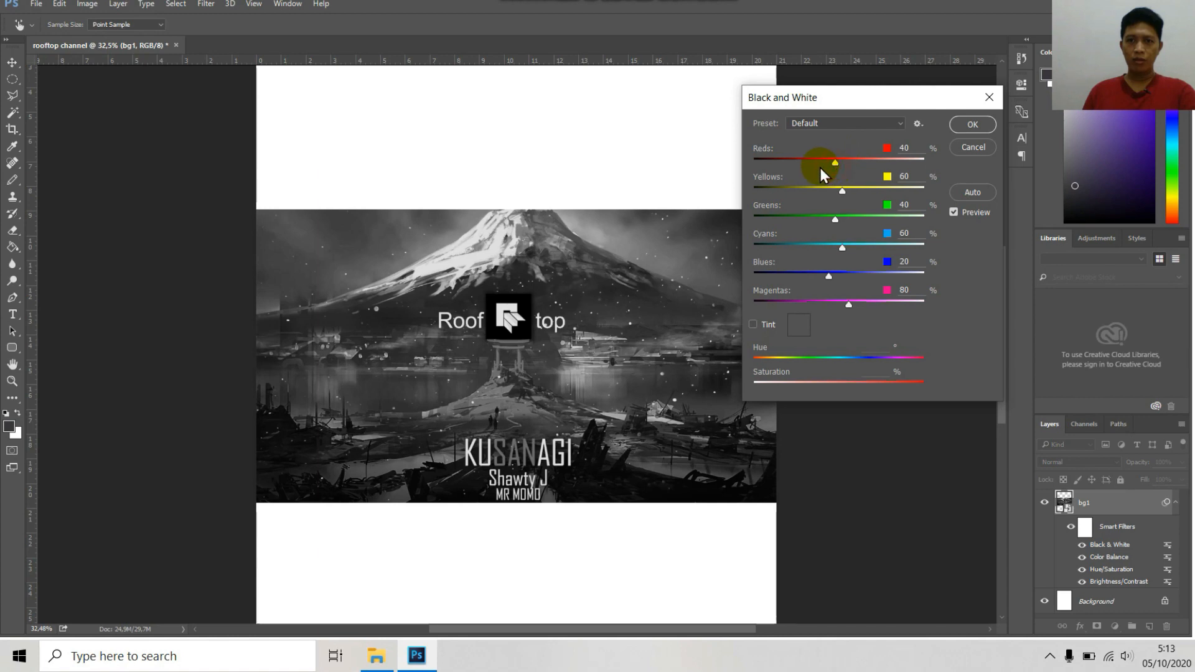
click(965, 147)
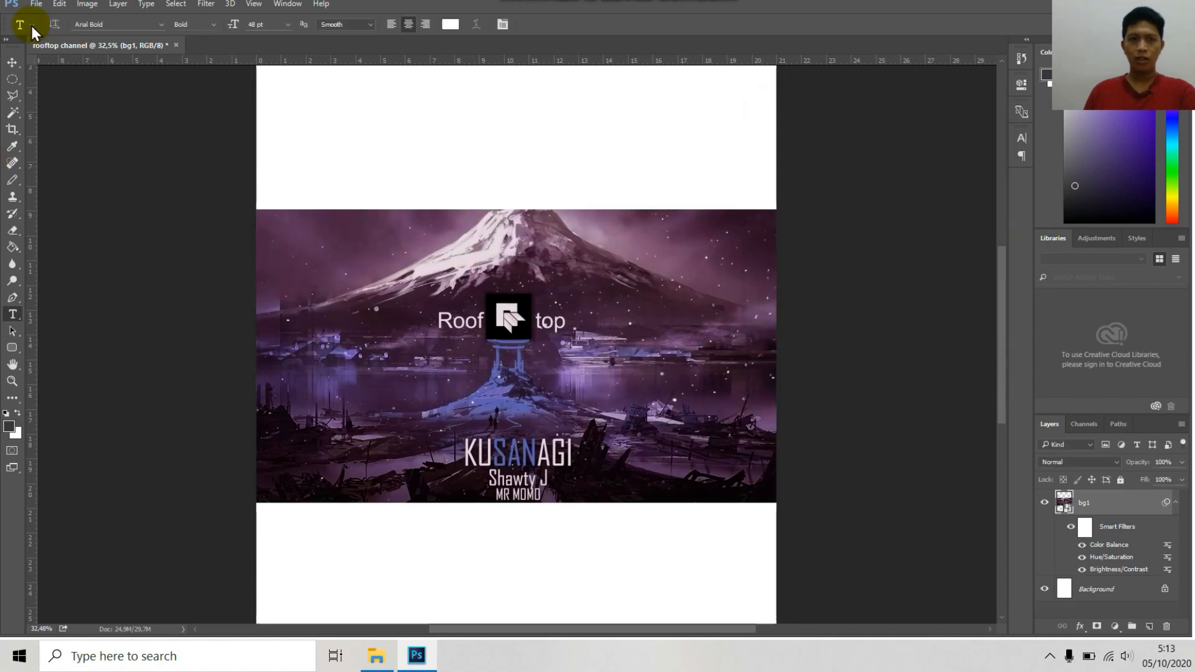
click(87, 4)
mouse_move(160, 42)
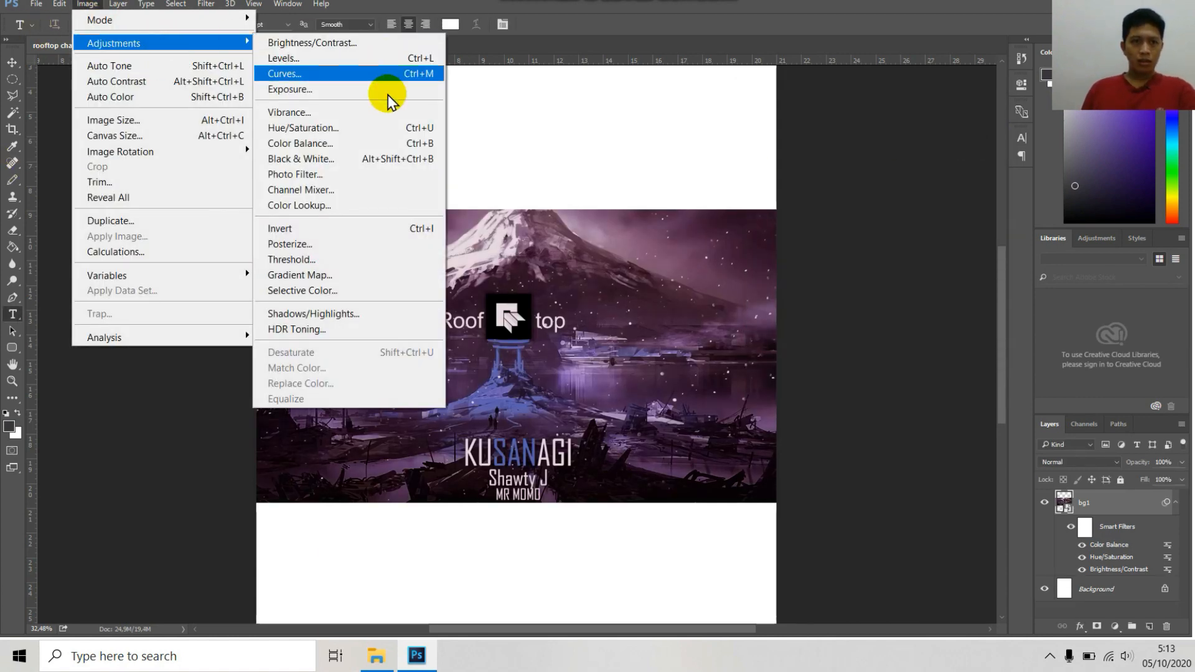
mouse_move(112, 6)
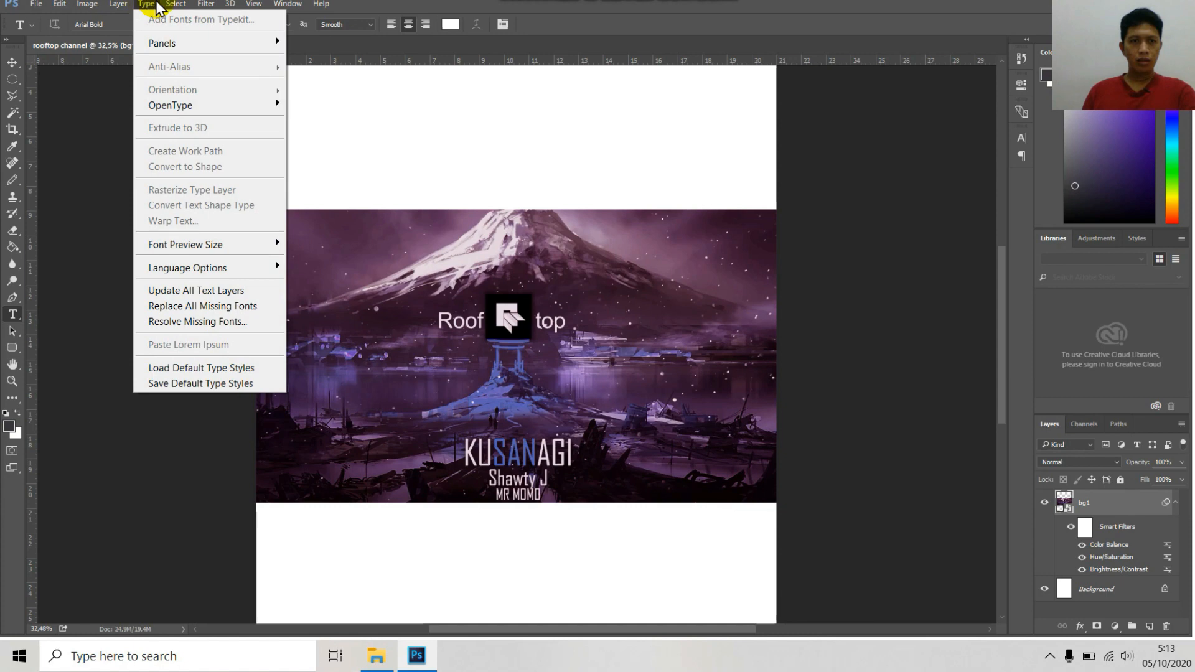
Use the Liquify filter on the bg1 layer to push bumps into both slopes of the mountain, and apply it
mouse_move(205, 7)
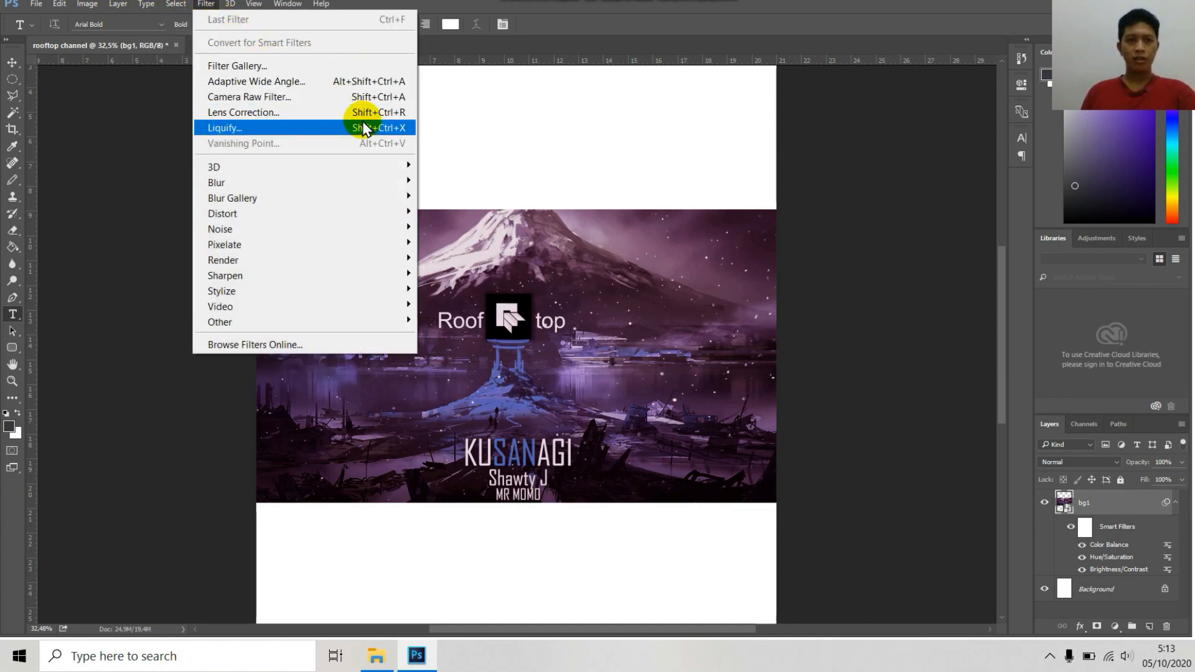
mouse_move(380, 187)
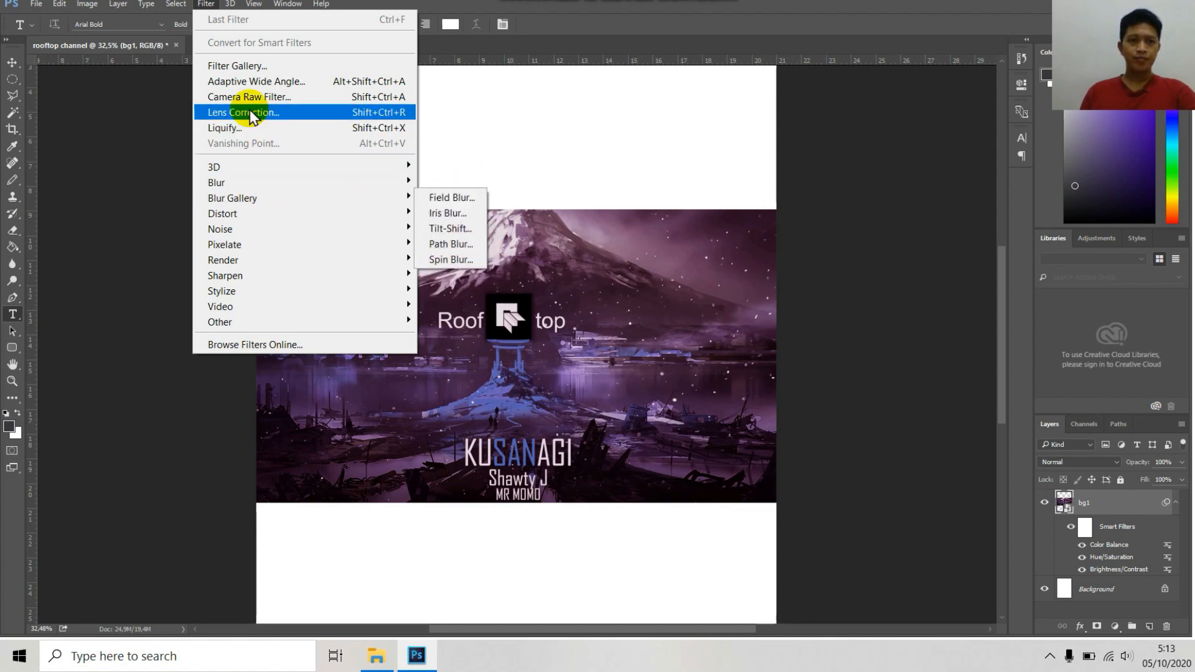
click(288, 126)
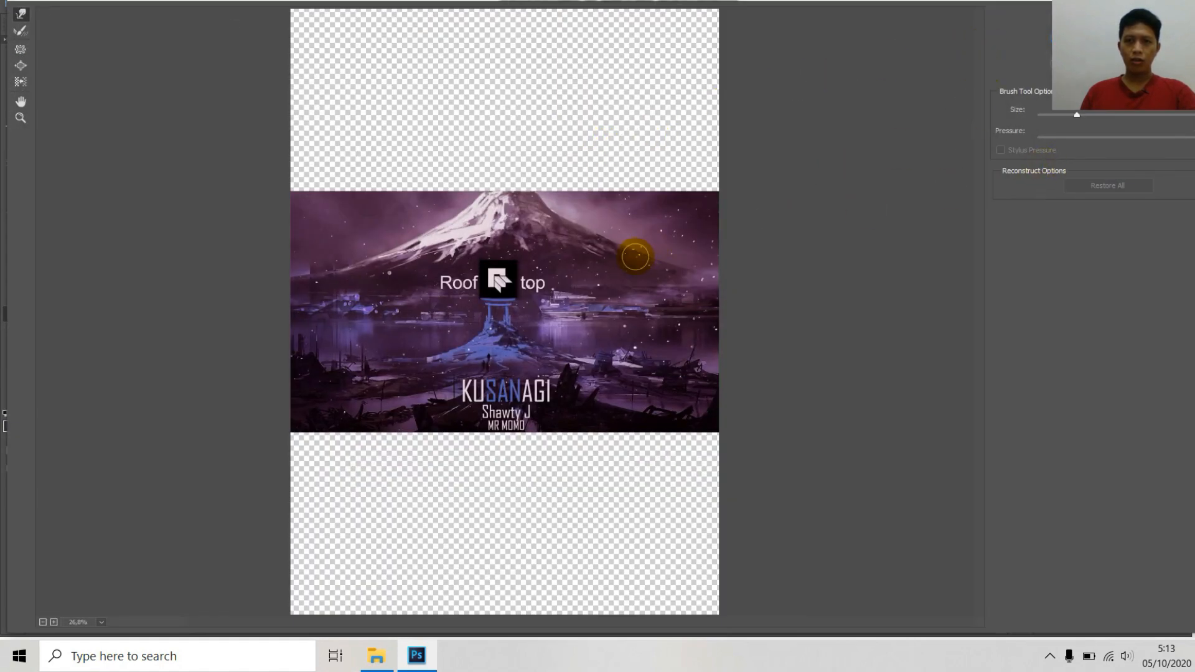
scroll(635, 255, up, 5)
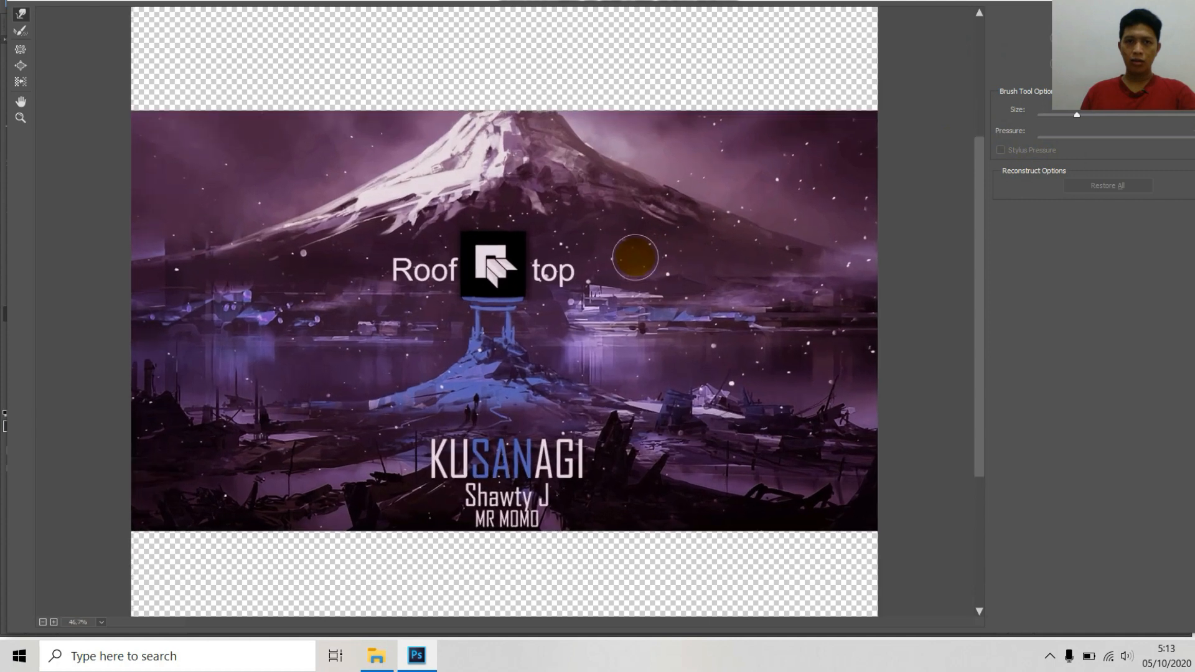
scroll(635, 257, up, 1)
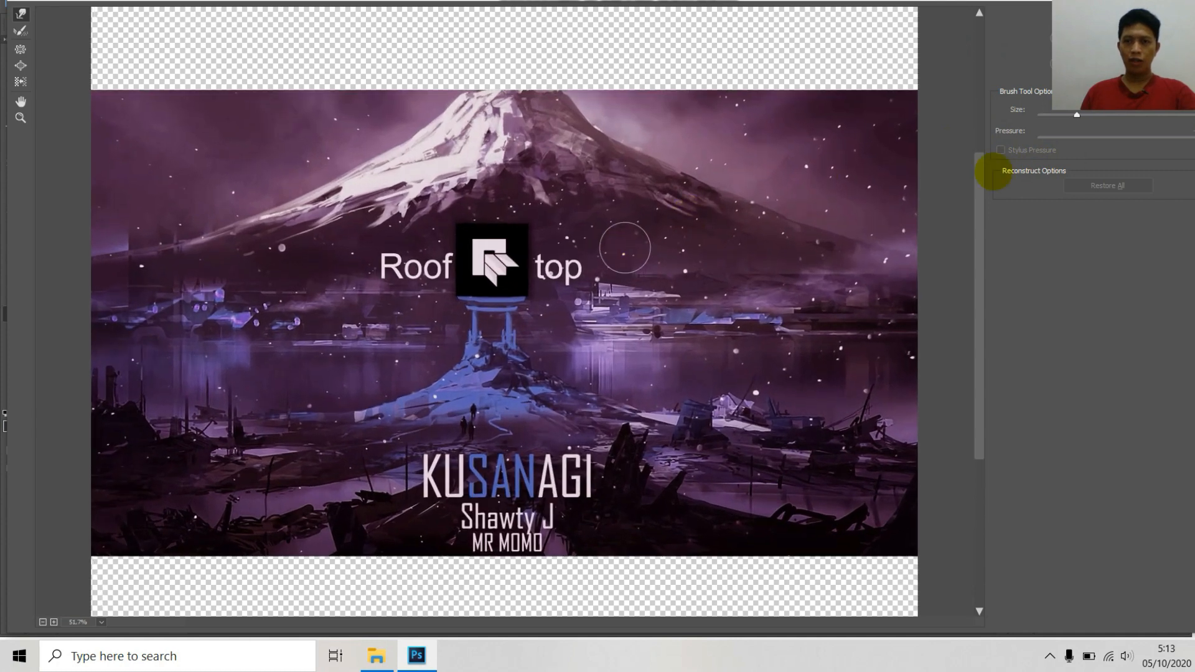
mouse_move(614, 128)
mouse_down()
mouse_move(598, 139)
mouse_move(629, 133)
mouse_move(639, 156)
mouse_move(637, 138)
mouse_up()
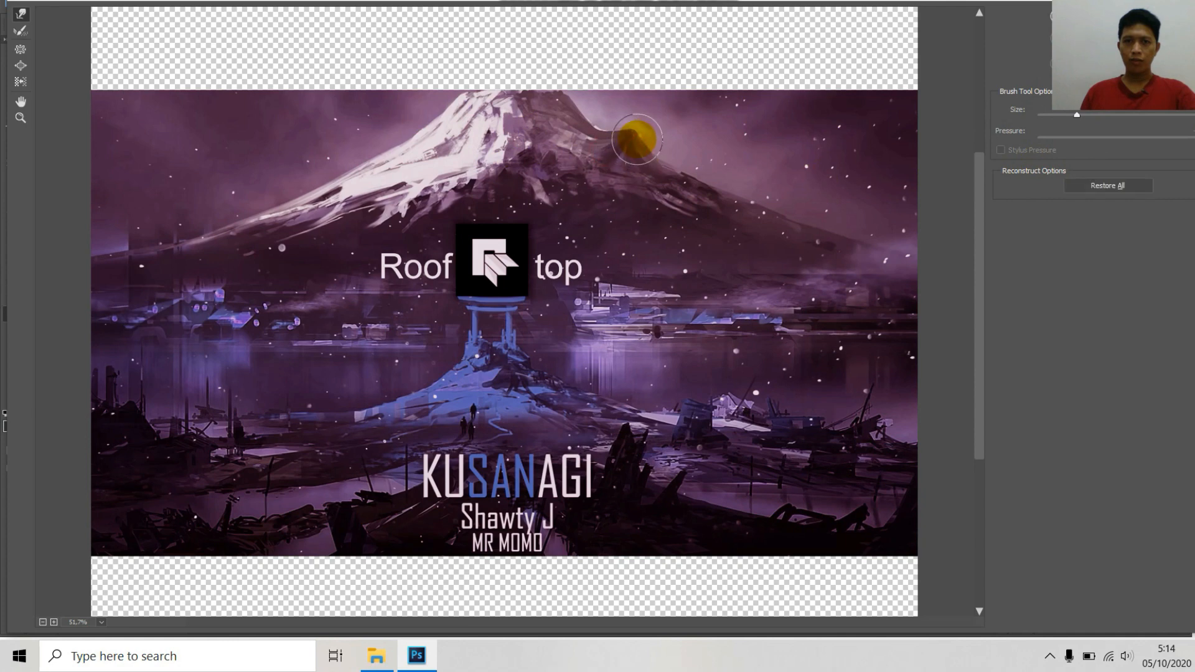
mouse_move(420, 155)
mouse_down()
mouse_move(381, 140)
mouse_move(357, 177)
mouse_move(338, 176)
mouse_move(491, 126)
mouse_move(555, 120)
mouse_move(632, 178)
mouse_move(743, 194)
mouse_move(733, 196)
mouse_move(741, 187)
mouse_move(756, 210)
mouse_move(678, 170)
mouse_up()
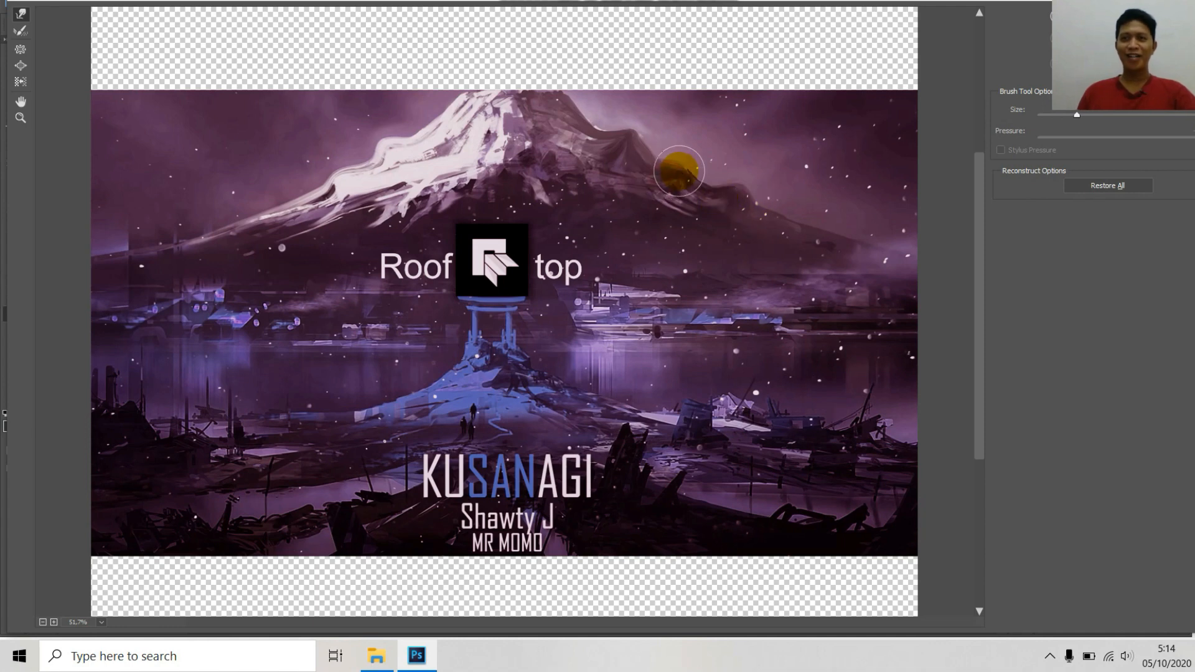
drag(300, 206, 270, 165)
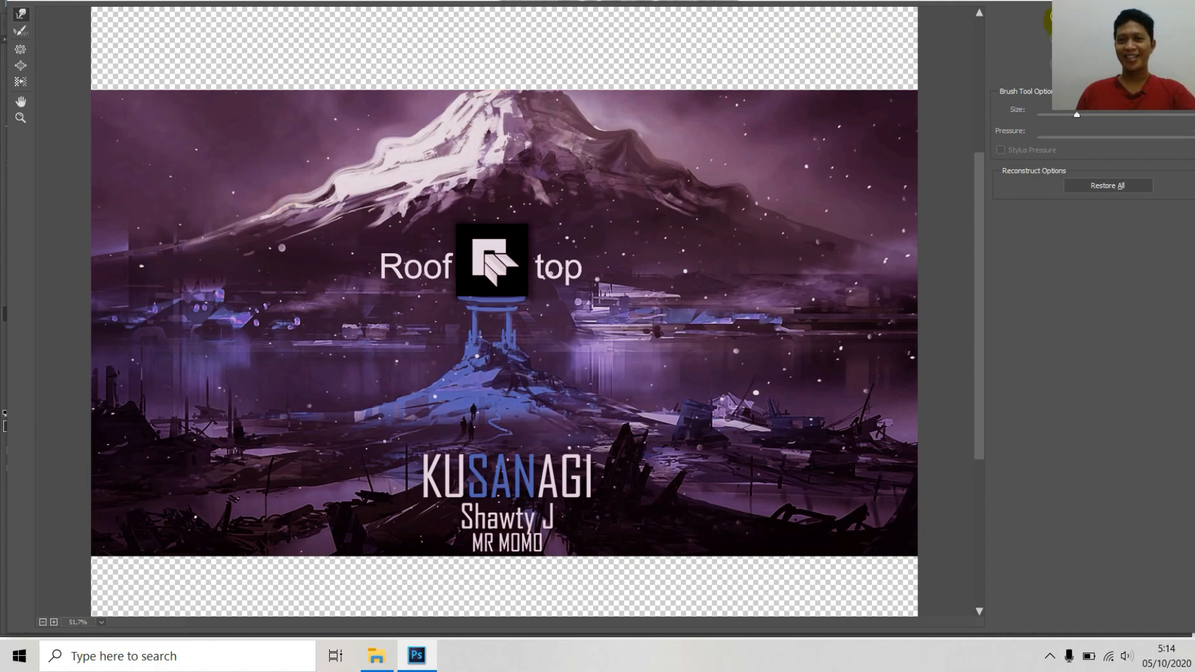
drag(1024, 5, 920, 48)
click(973, 64)
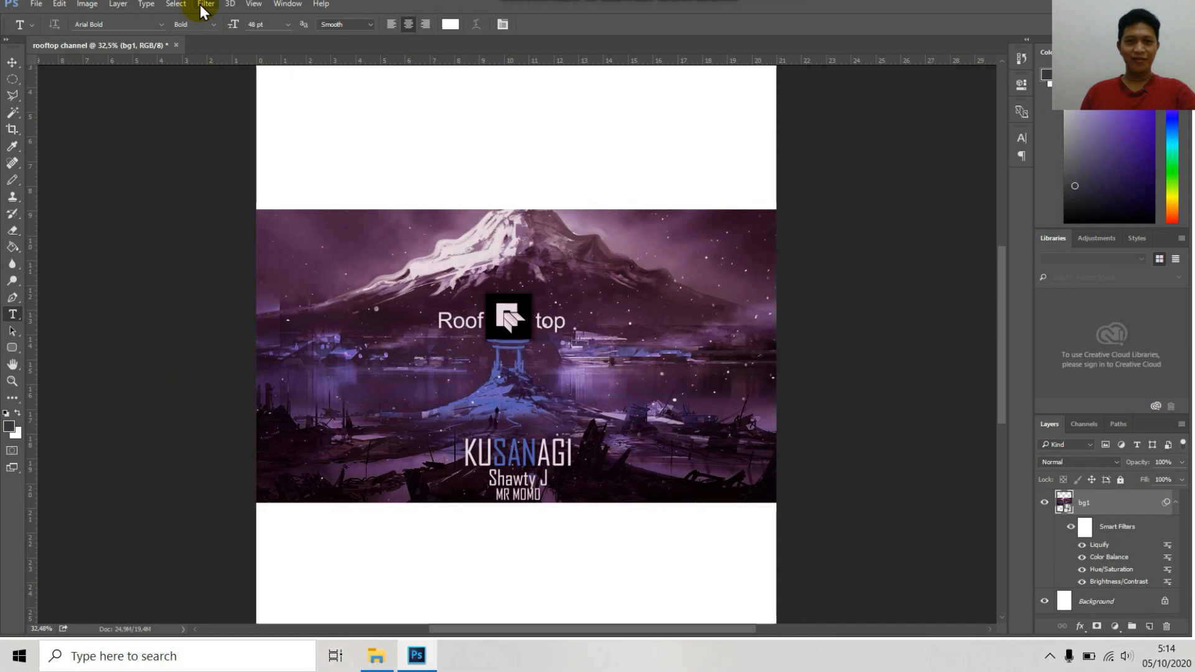
Move the bg1 image straight up on the page with the Move tool
click(14, 63)
drag(414, 305, 408, 225)
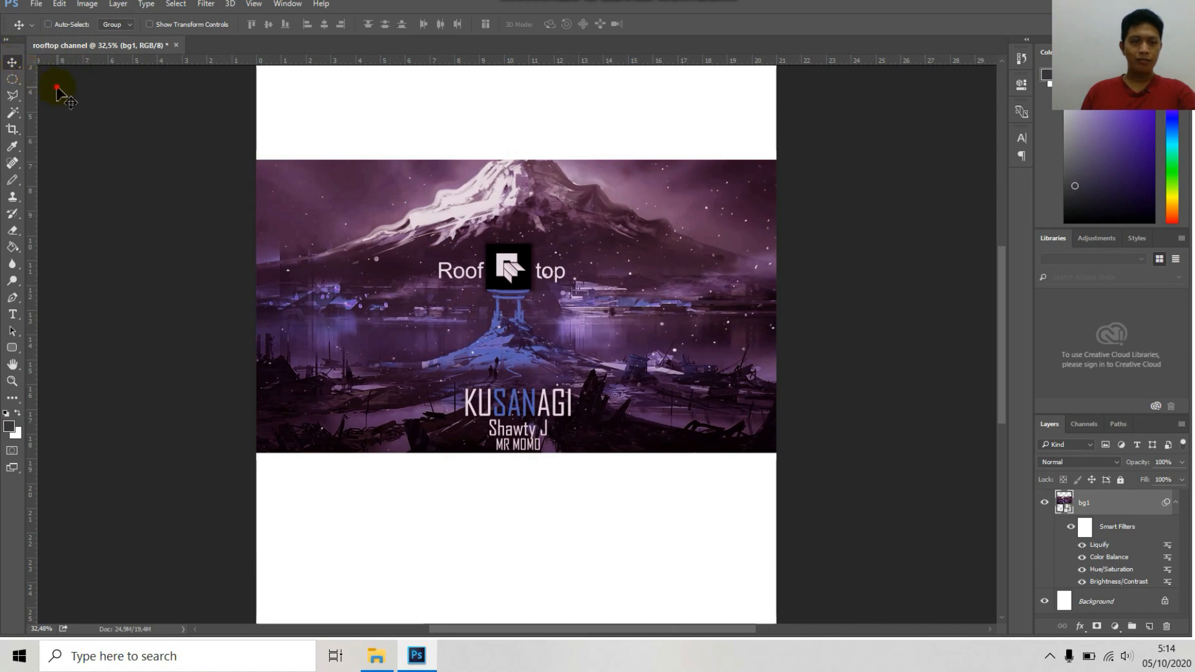
right_click(13, 66)
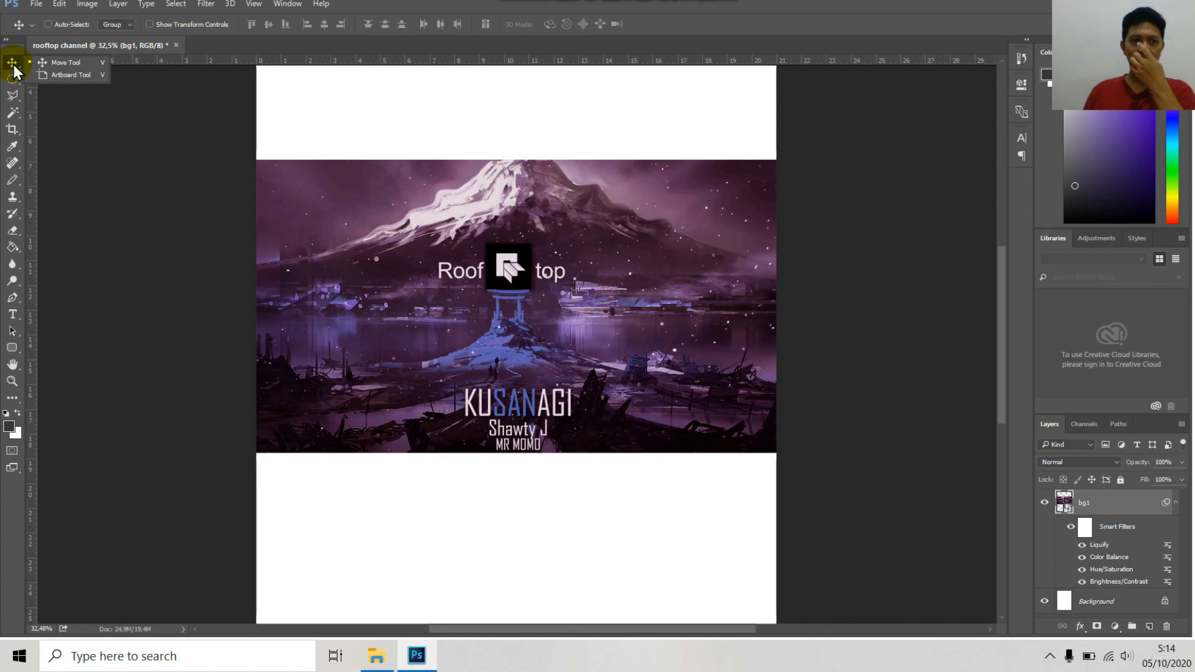
click(314, 117)
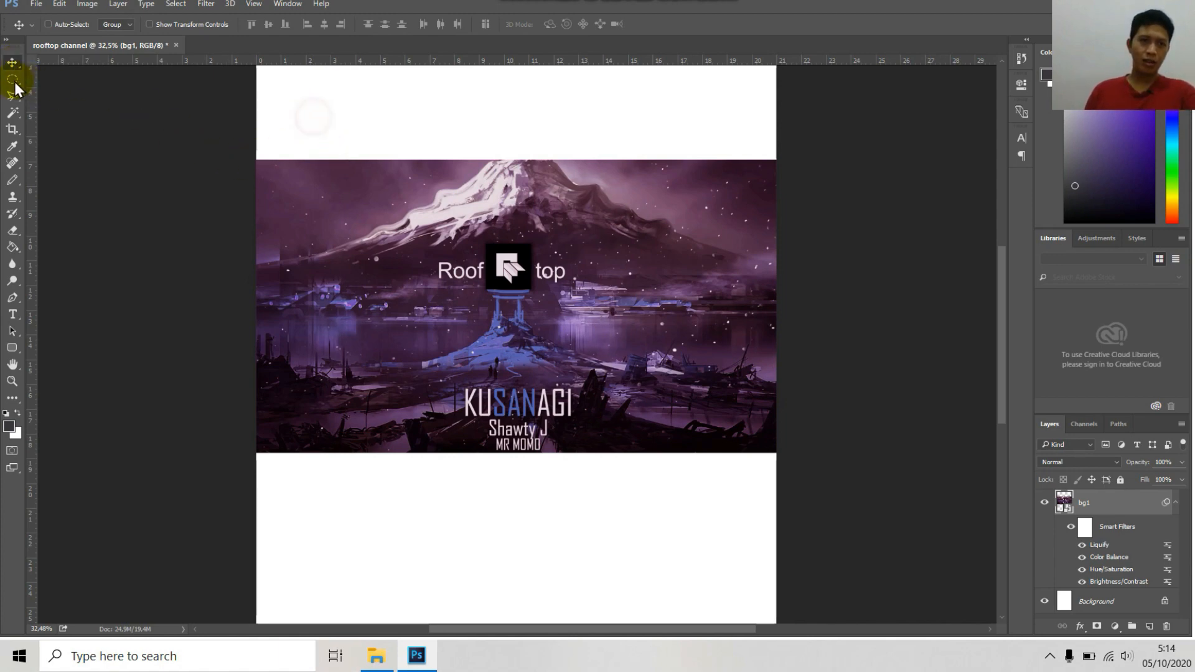
Select a rectangular area around the Rooftop logo and the blue gate with the Rectangular Marquee tool
click(12, 80)
right_click(11, 81)
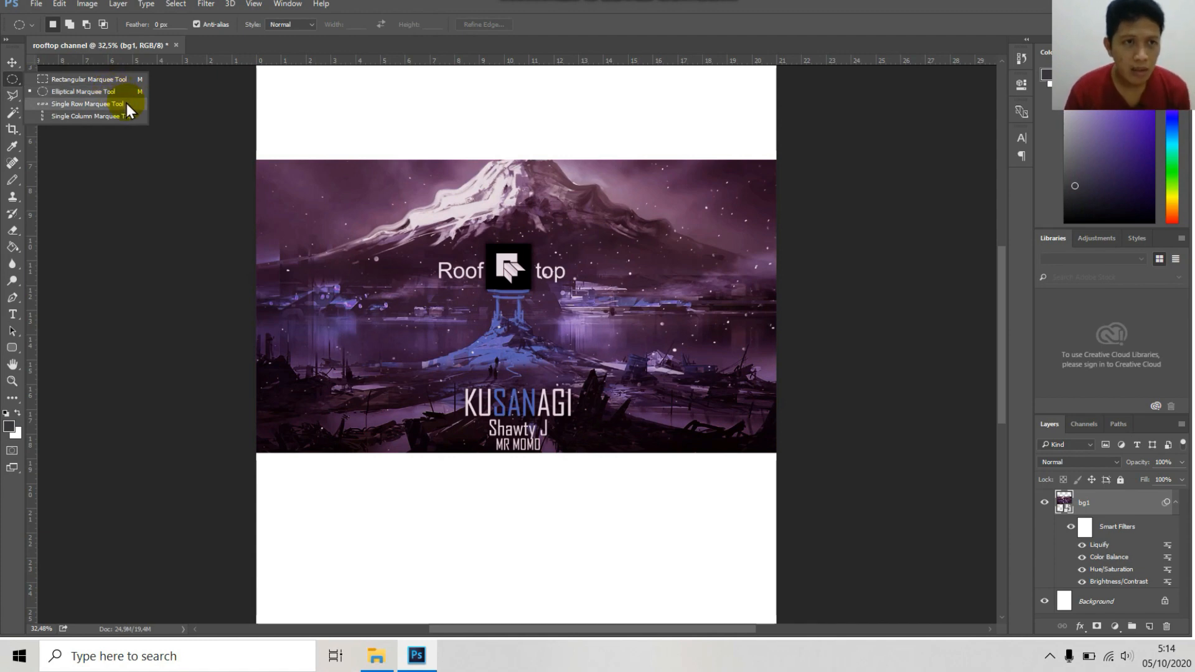
click(110, 81)
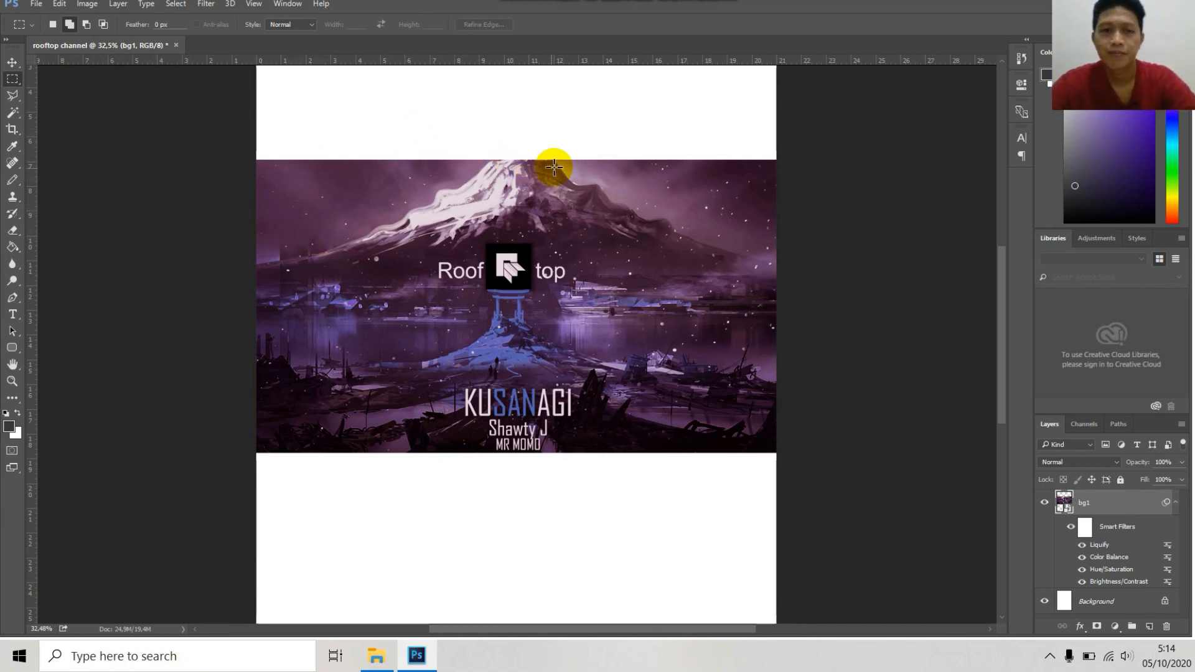
drag(400, 209, 655, 367)
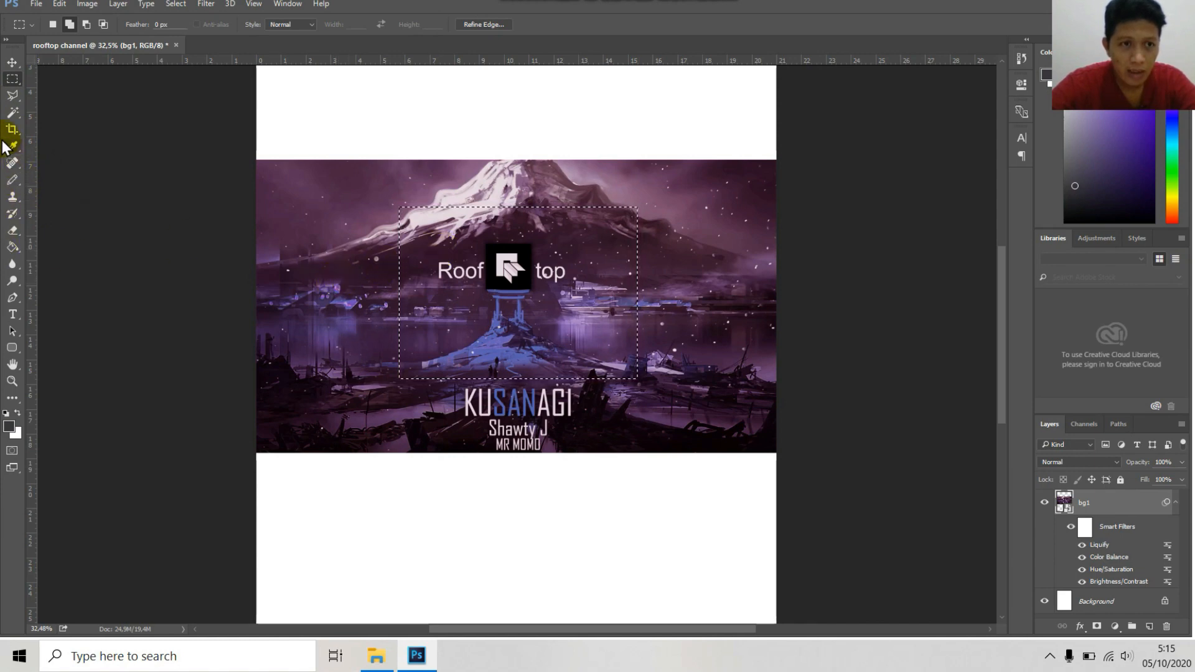
Rasterize the bg1 layer for the Brush tool and paint dark gray along the inside edges of the rectangular selection
click(13, 195)
click(12, 180)
click(71, 180)
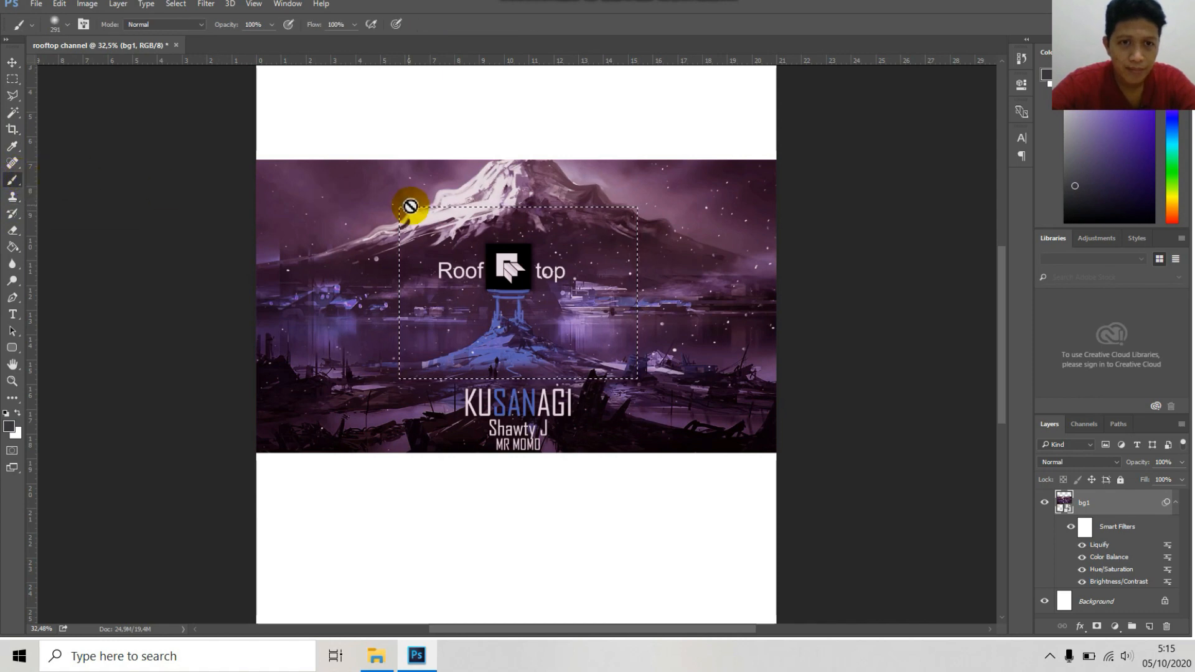
click(469, 206)
click(577, 252)
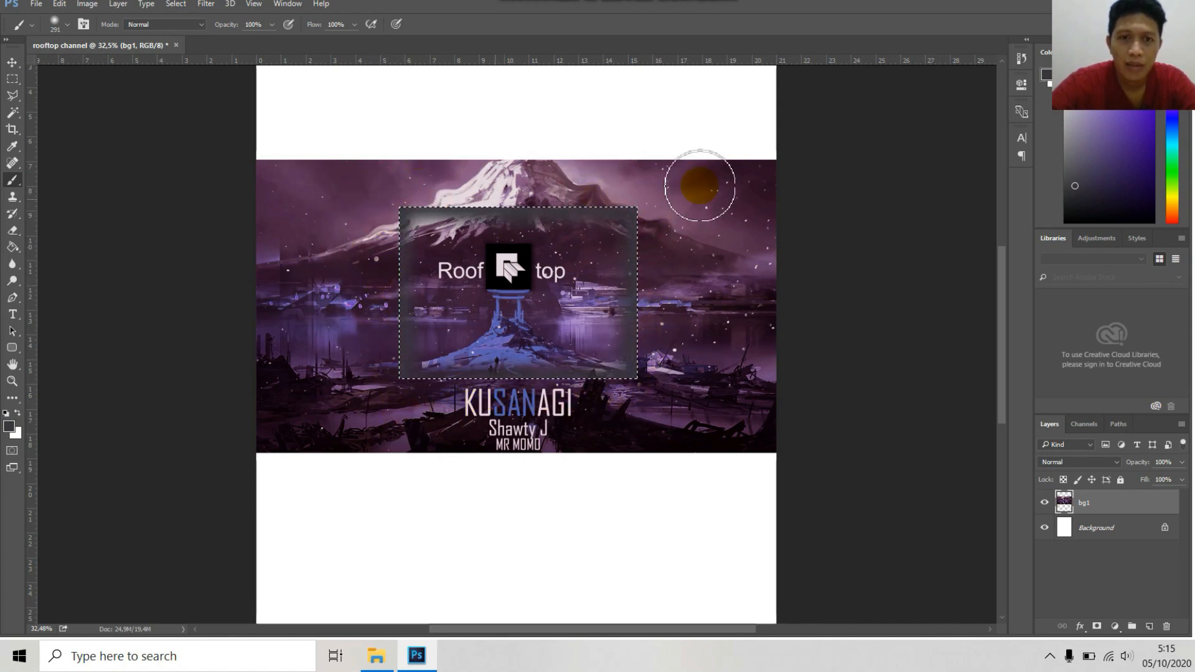
Undo the gray brush strokes inside the rectangular selection
key(ctrl+d)
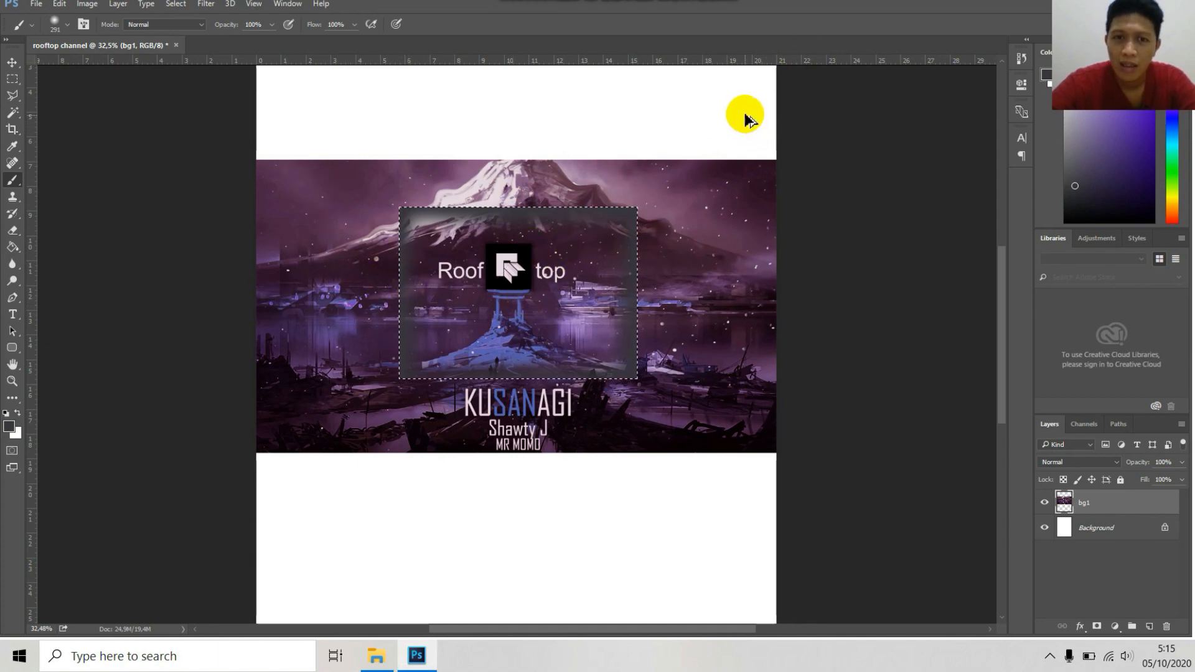
key(alt+z)
key(ctrl+alt+z)
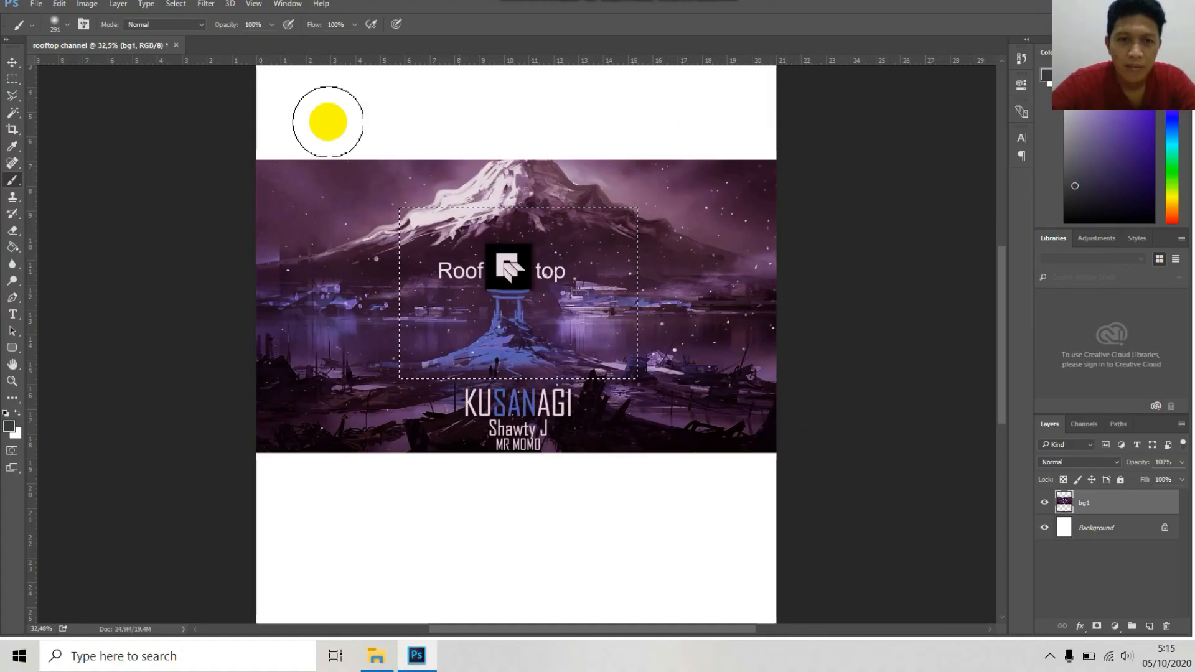
Clear the rectangular selection and draw a freehand selection with the Lasso tool, starting at the mountain's left foot
click(15, 92)
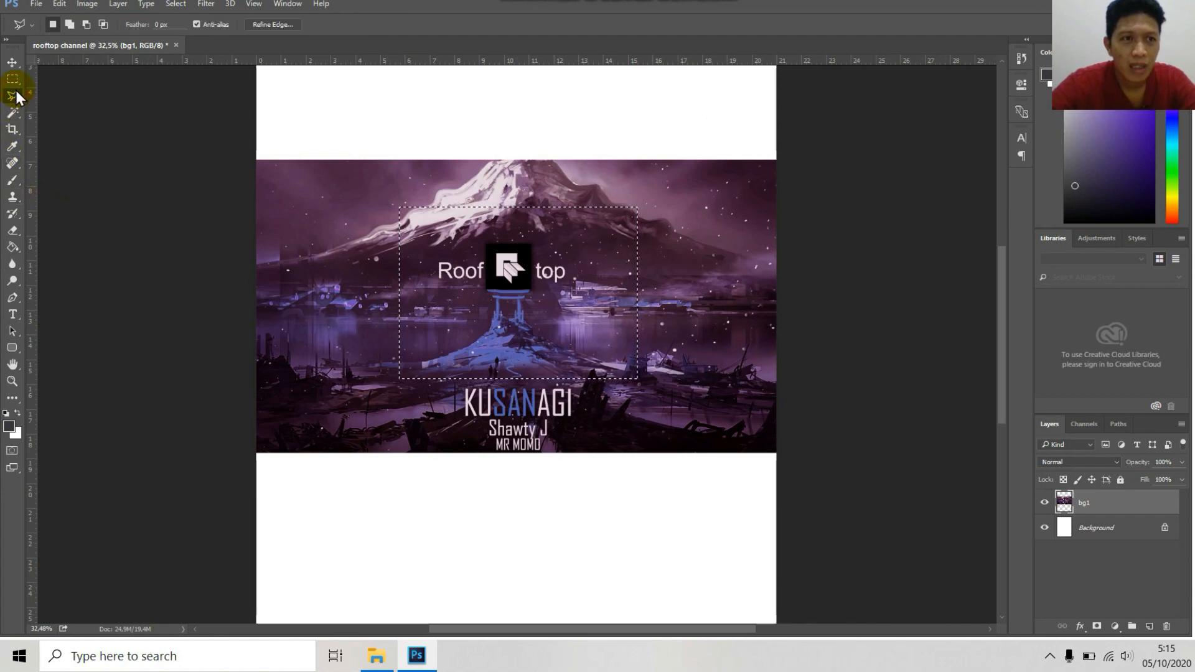
right_click(17, 93)
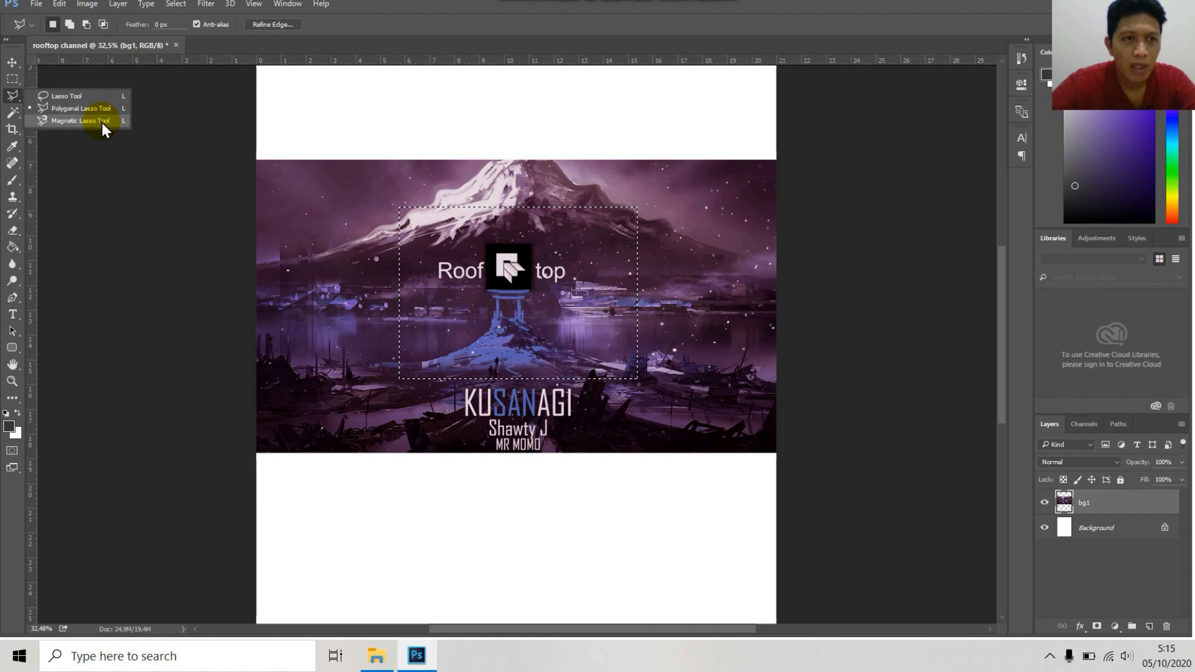
click(92, 95)
right_click(12, 94)
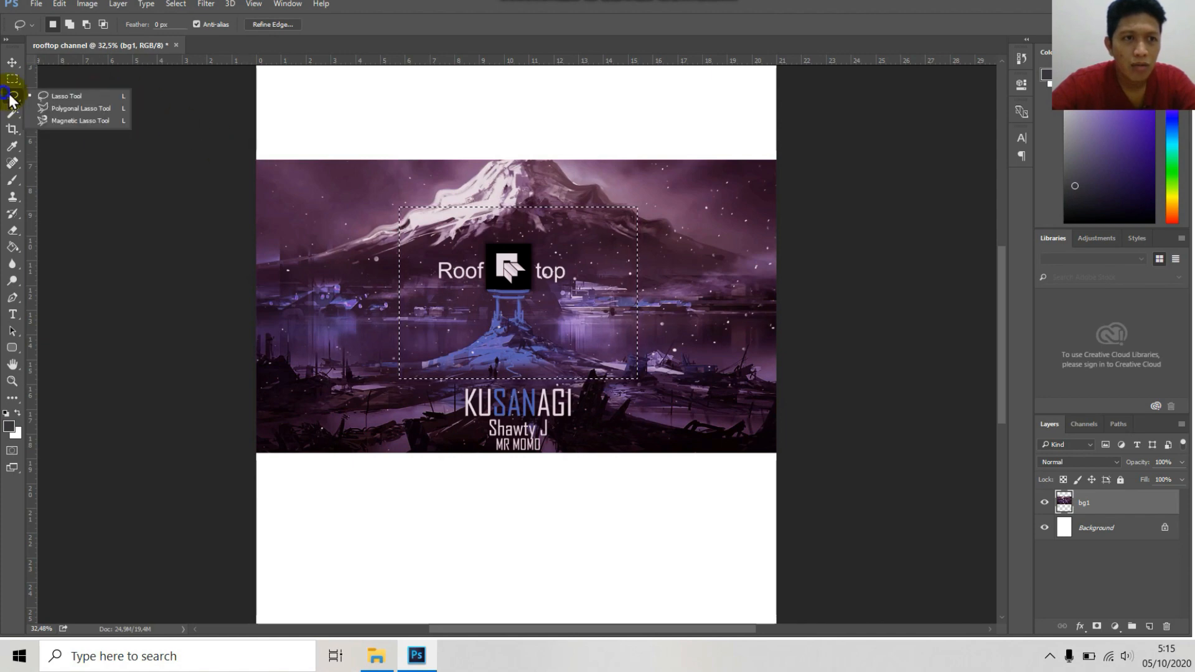
click(360, 28)
click(355, 214)
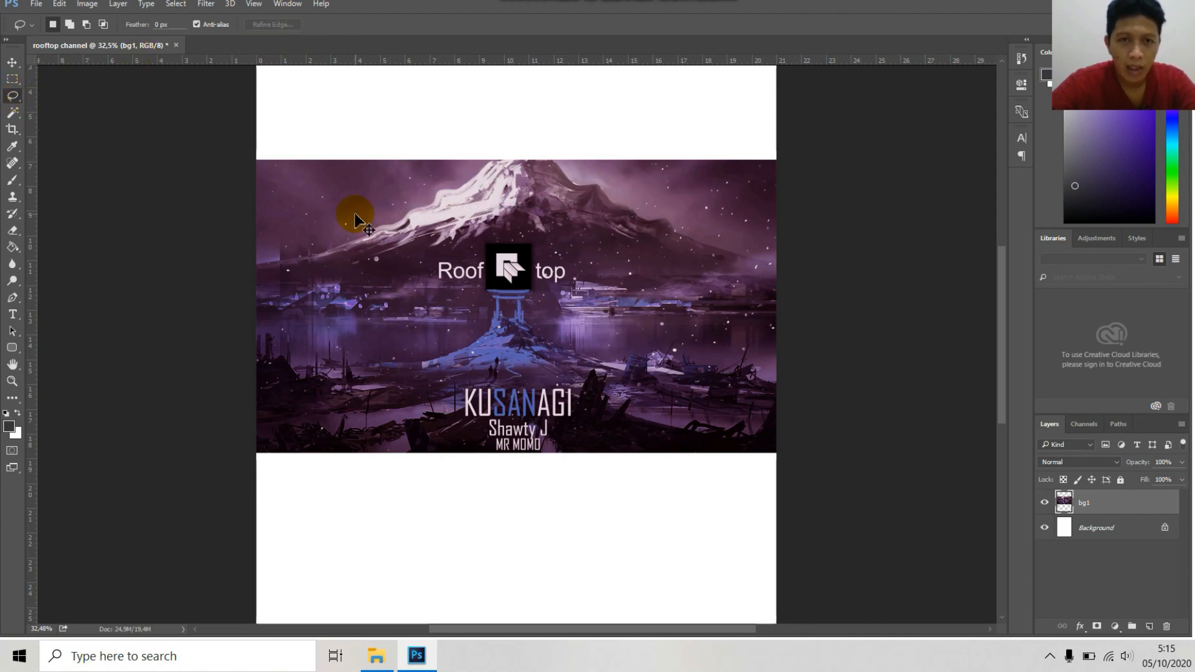
mouse_move(263, 268)
mouse_down()
mouse_move(406, 222)
mouse_move(515, 157)
mouse_move(687, 232)
mouse_move(685, 407)
mouse_move(302, 299)
mouse_move(267, 264)
mouse_up()
click(603, 176)
Outline the mountain's left slope and the lake area below it with a closed Polygonal Lasso selection
click(13, 95)
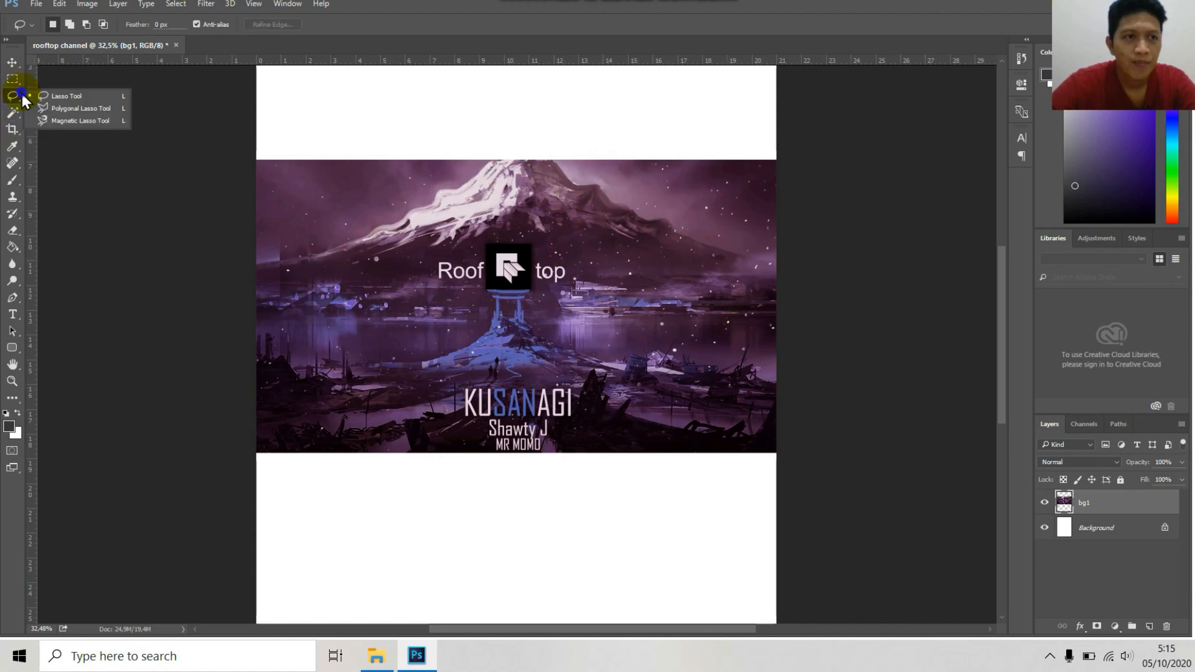
click(56, 110)
click(260, 263)
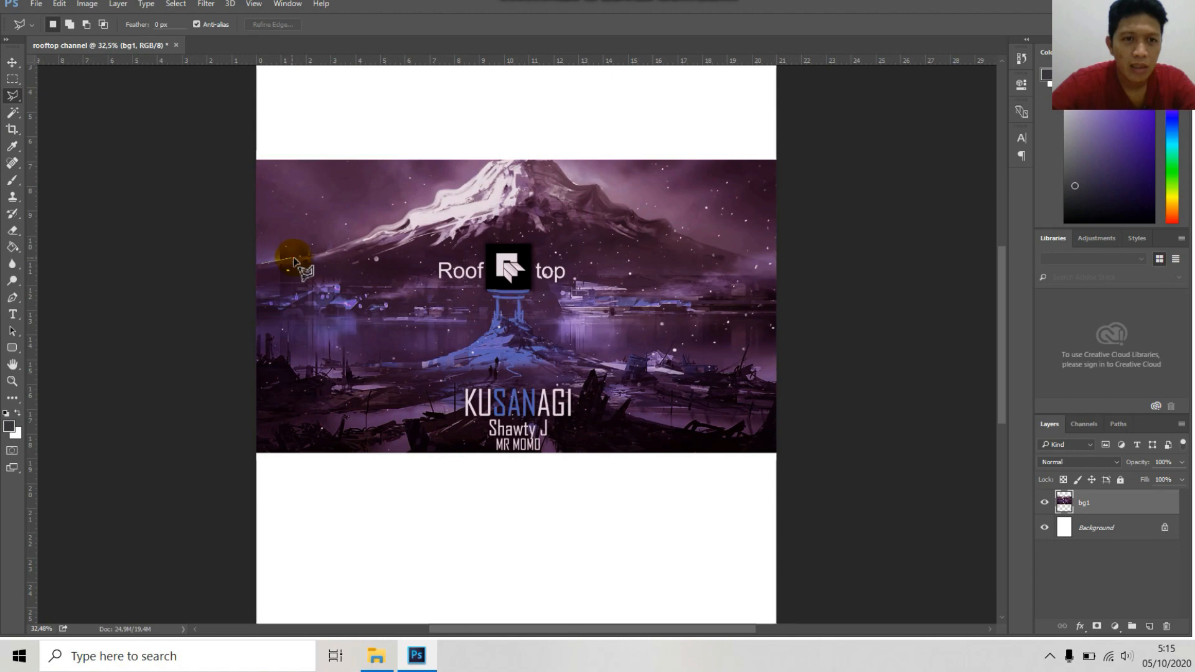
click(328, 253)
click(364, 237)
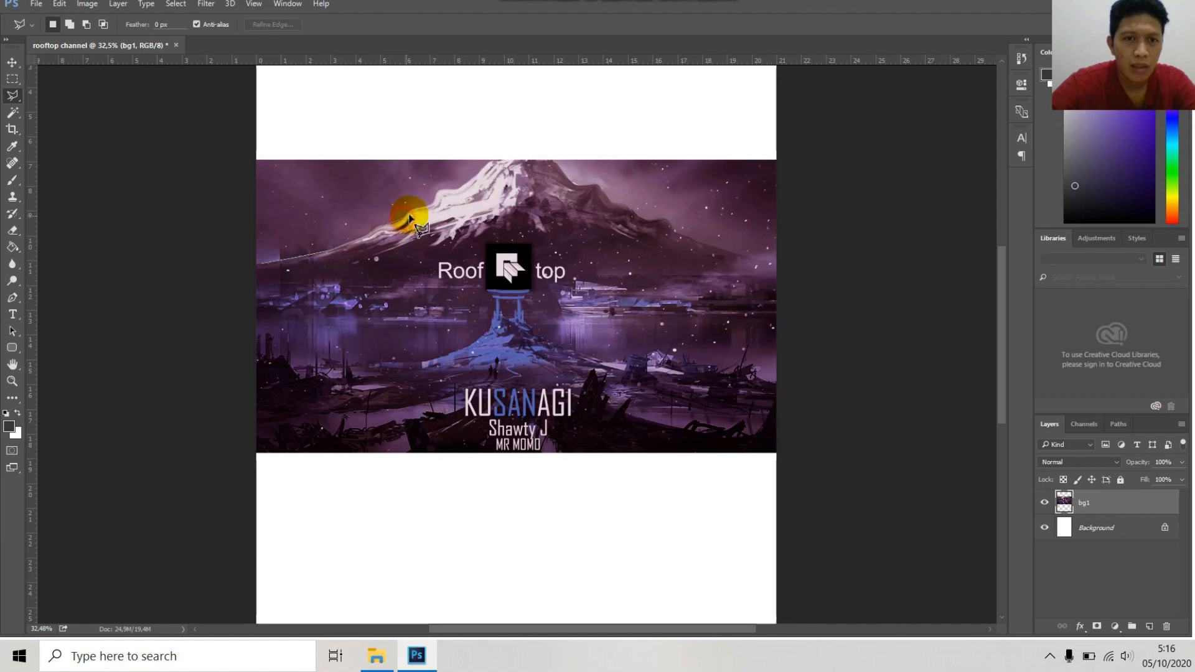
click(430, 210)
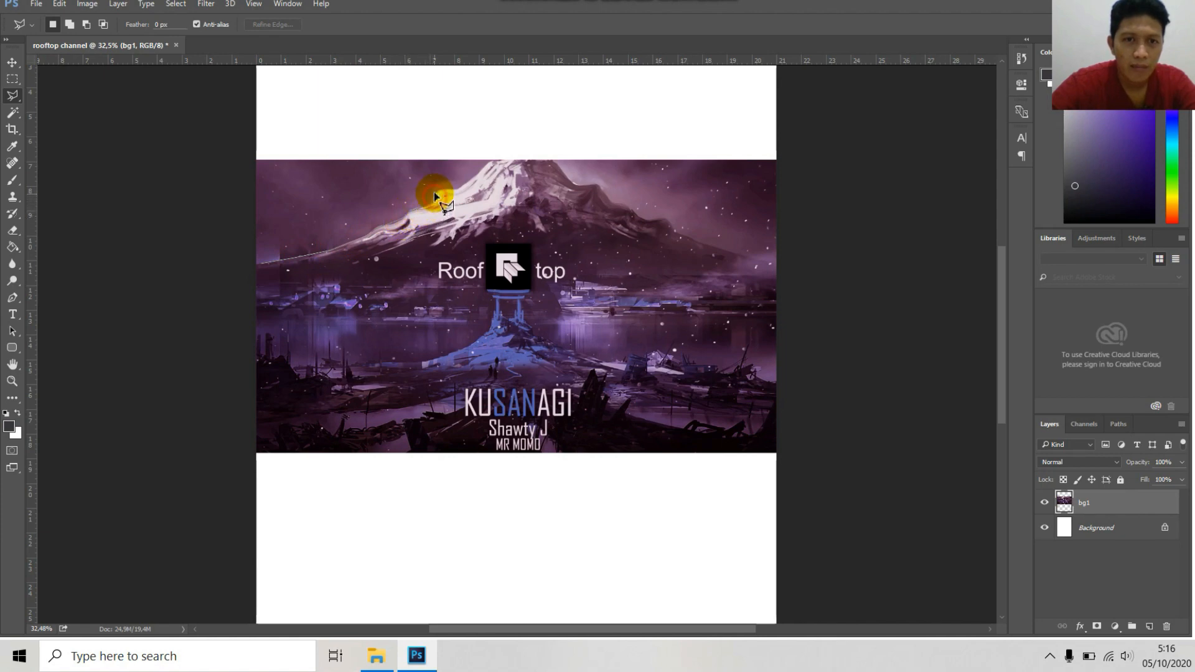
click(526, 283)
click(436, 353)
click(292, 356)
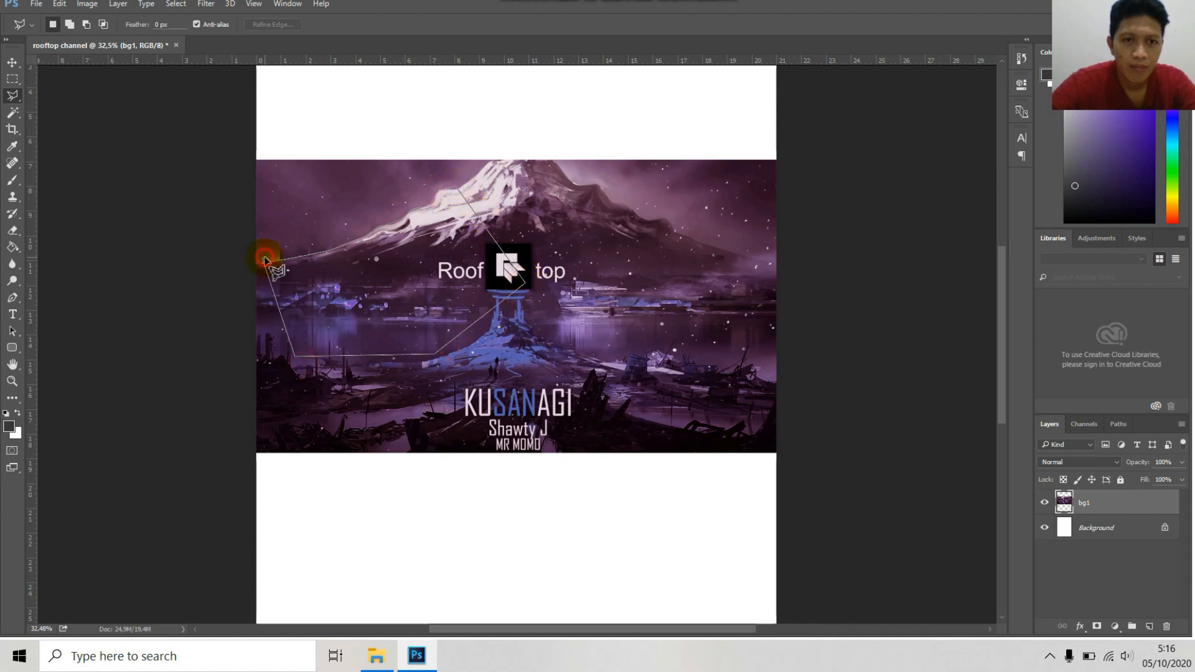
click(264, 260)
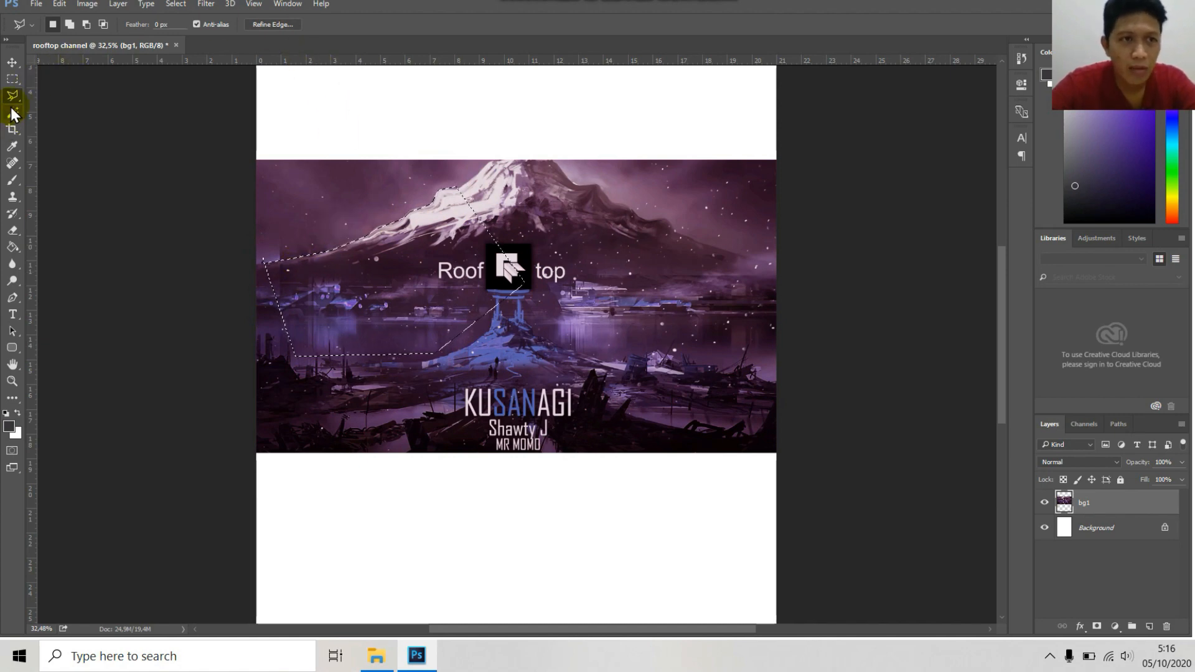
Clear the polygonal selection over the mountain slope and lake
key(ctrl+s)
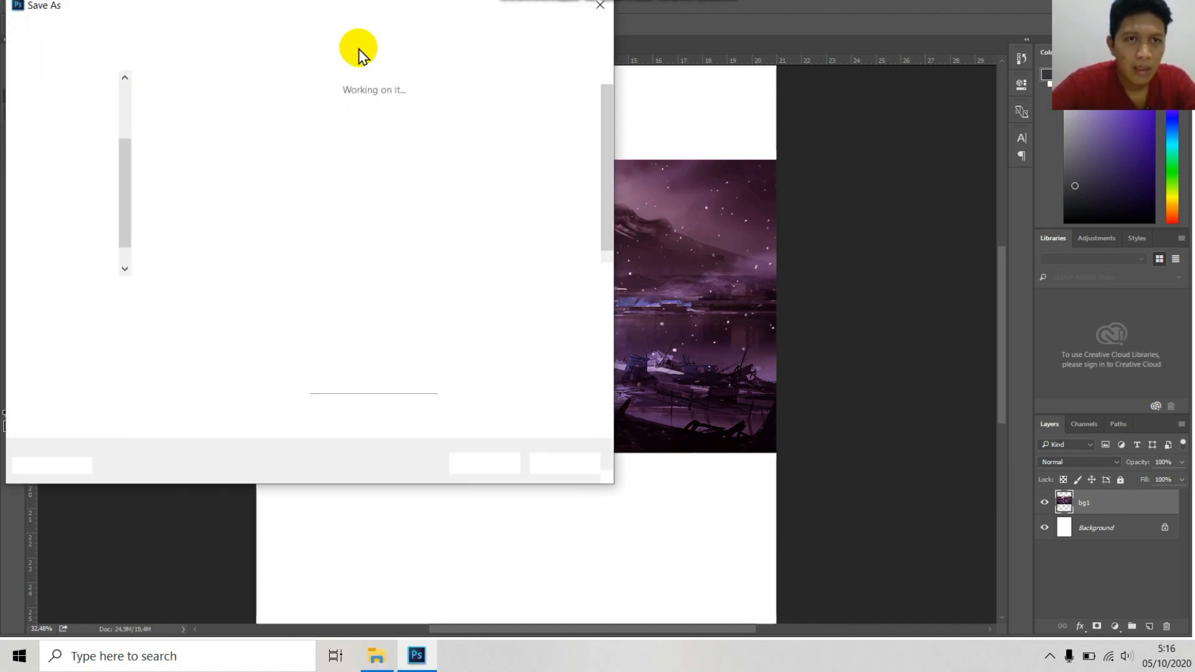
click(605, 6)
click(13, 116)
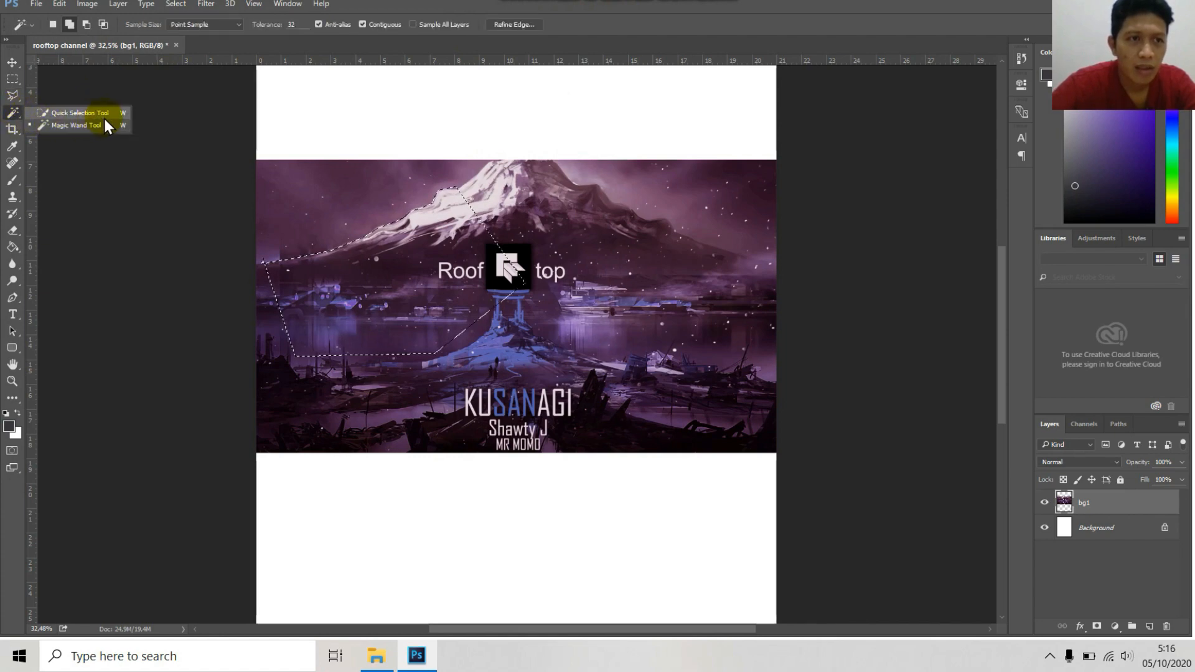
click(591, 17)
key(ctrl+d)
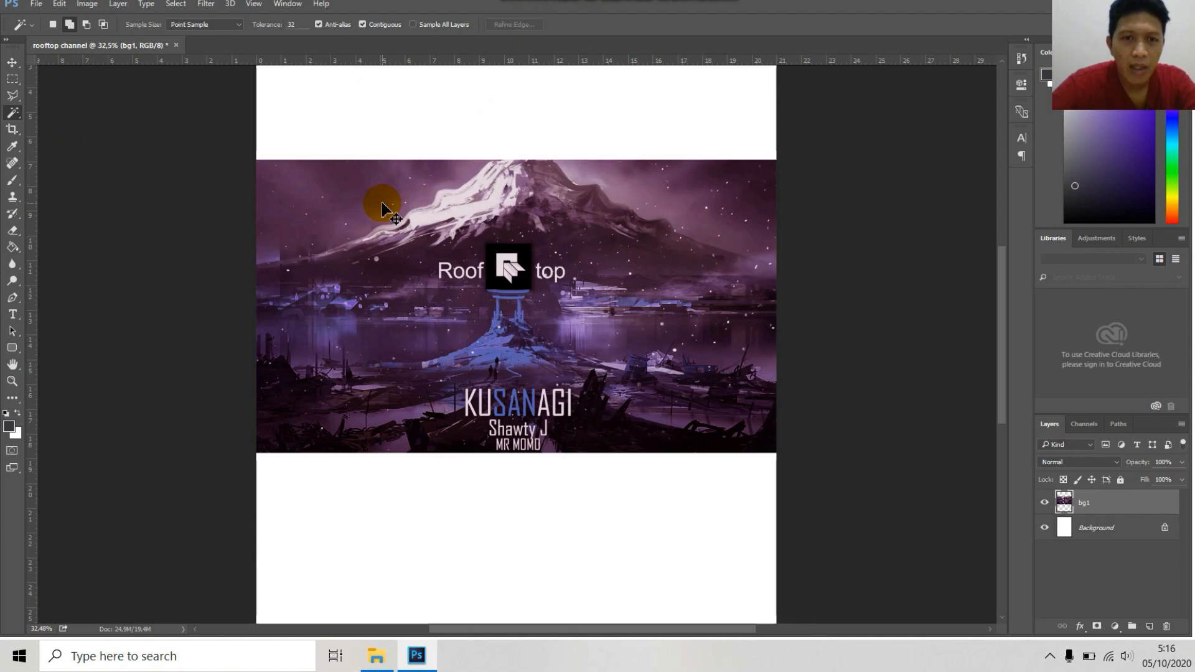
Try the Magic Wand on the snowy slope, the dark foreground and the sky on both sides of the mountain, and deselect everything
click(12, 96)
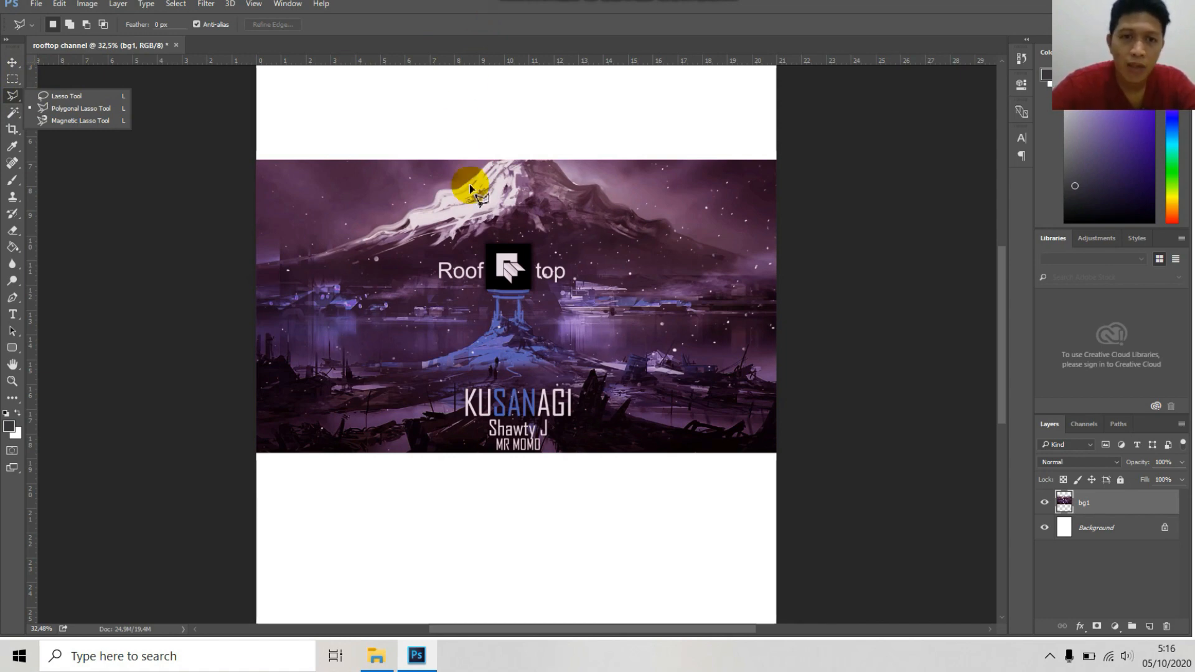
click(12, 113)
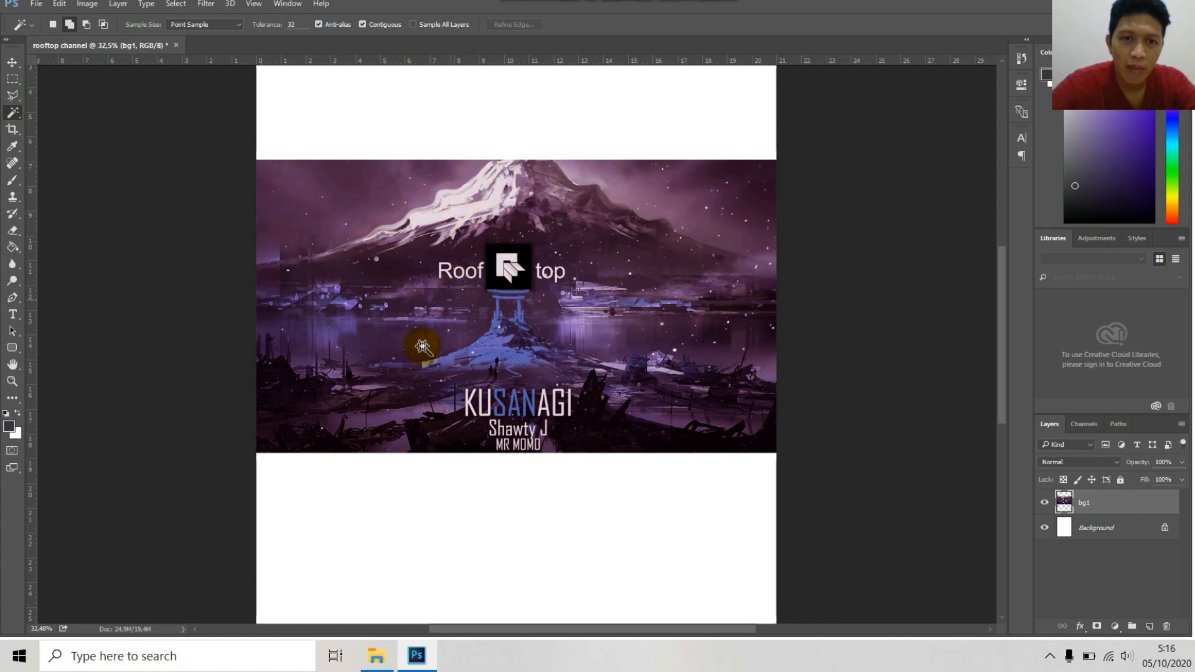
click(466, 200)
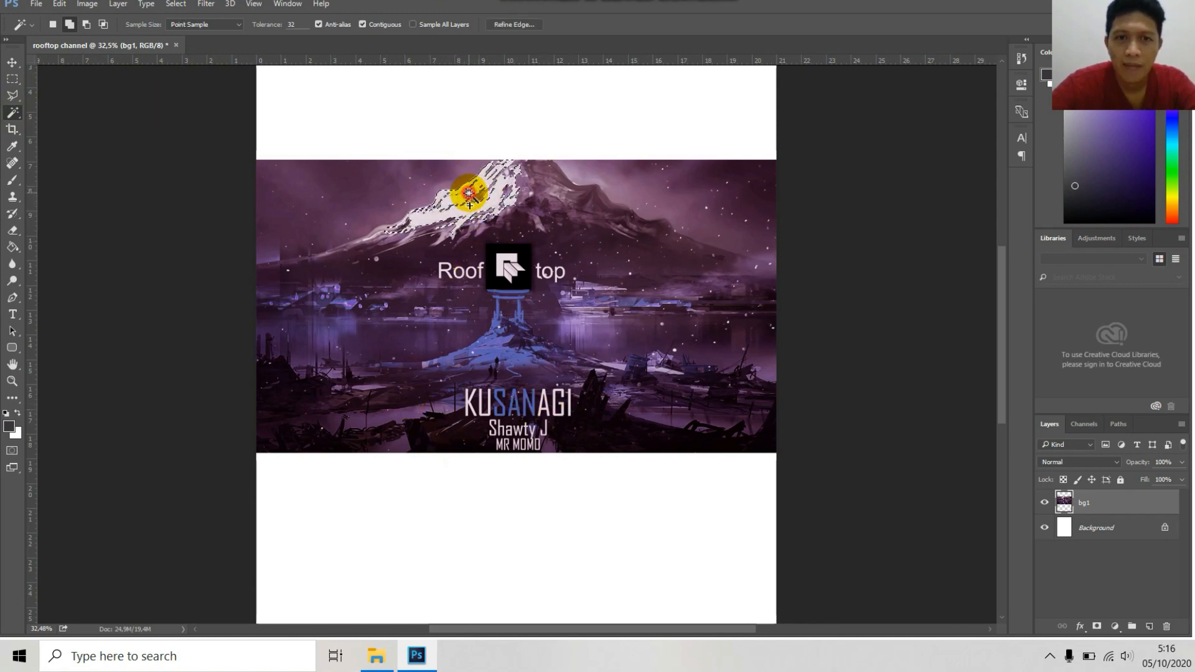
click(603, 439)
click(659, 200)
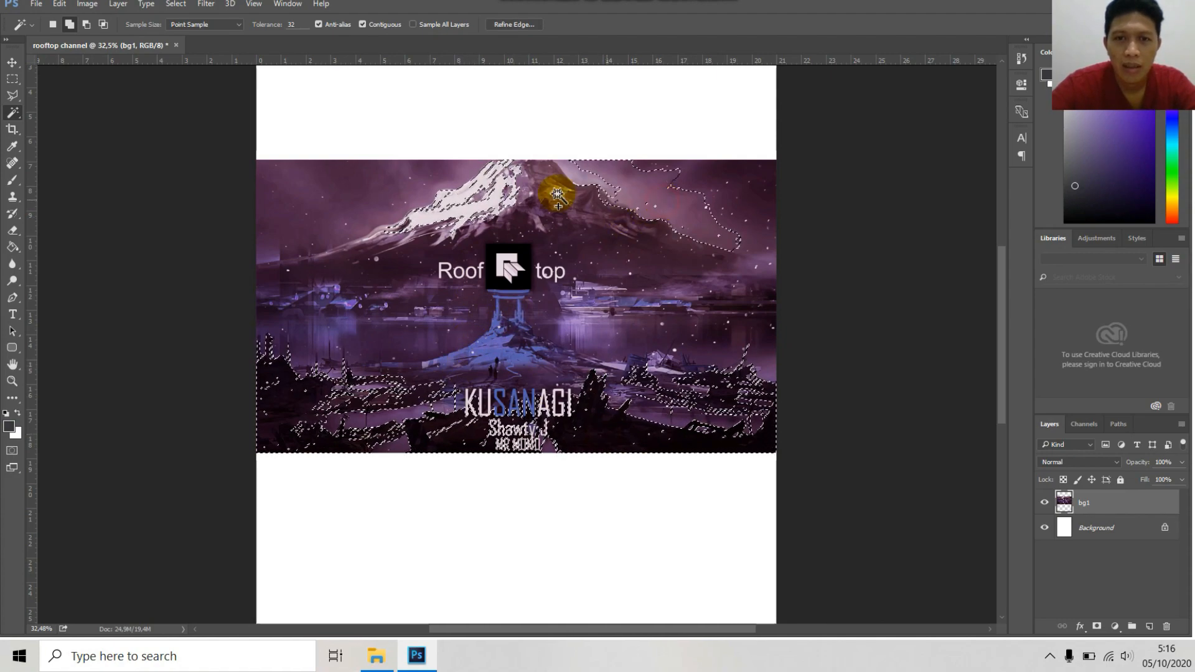
click(359, 181)
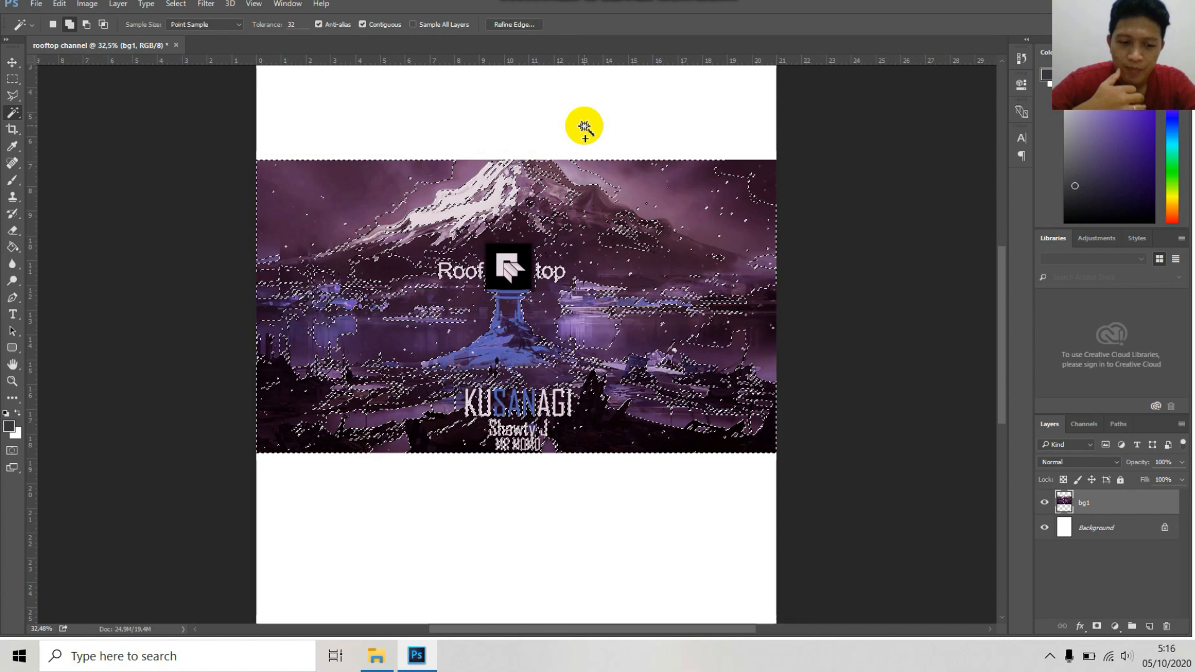
key(ctrl+d)
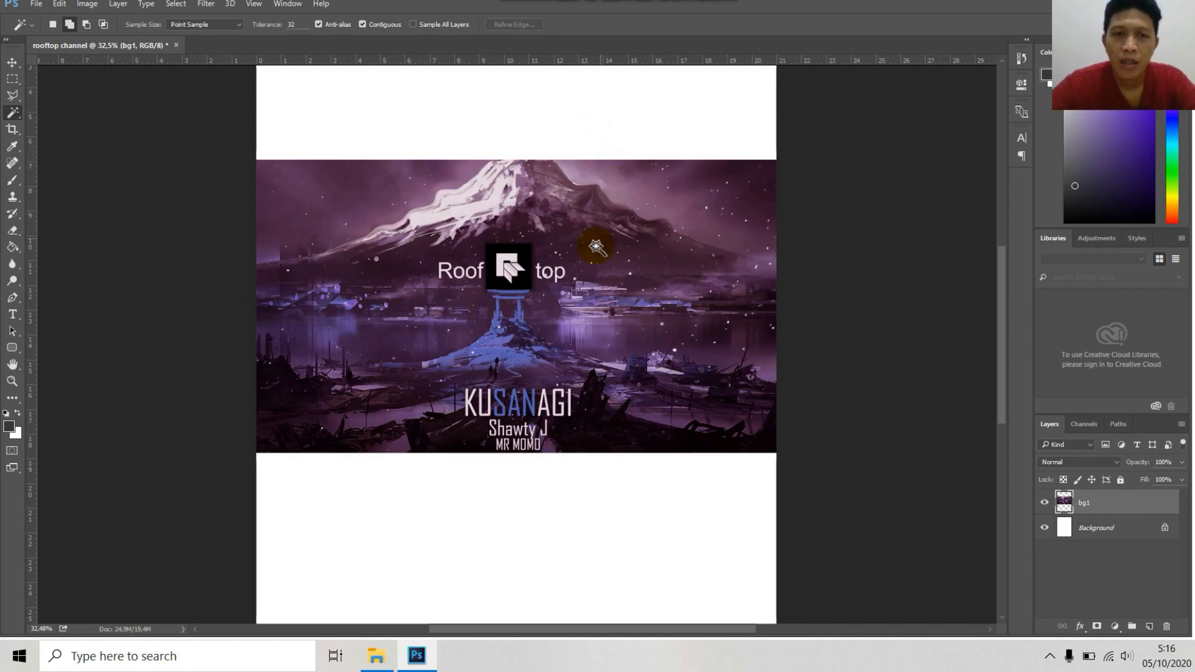
Select the black square of the Rooftop logo with the Magic Wand and clear that selection
scroll(545, 297, up, 2)
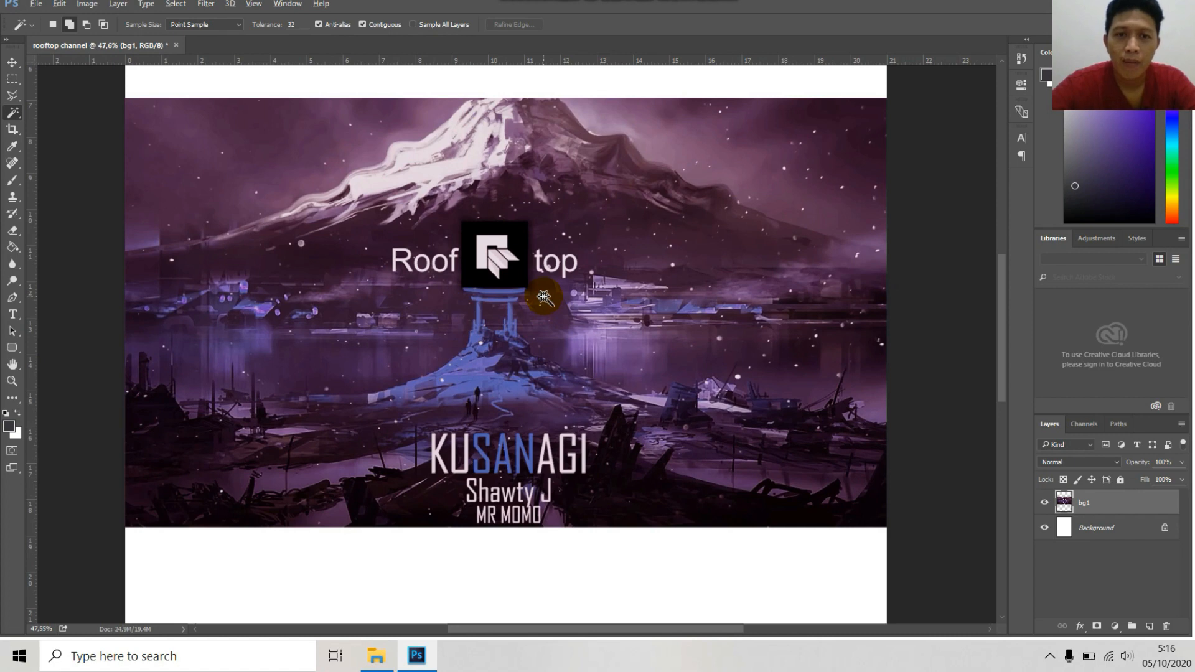
click(506, 231)
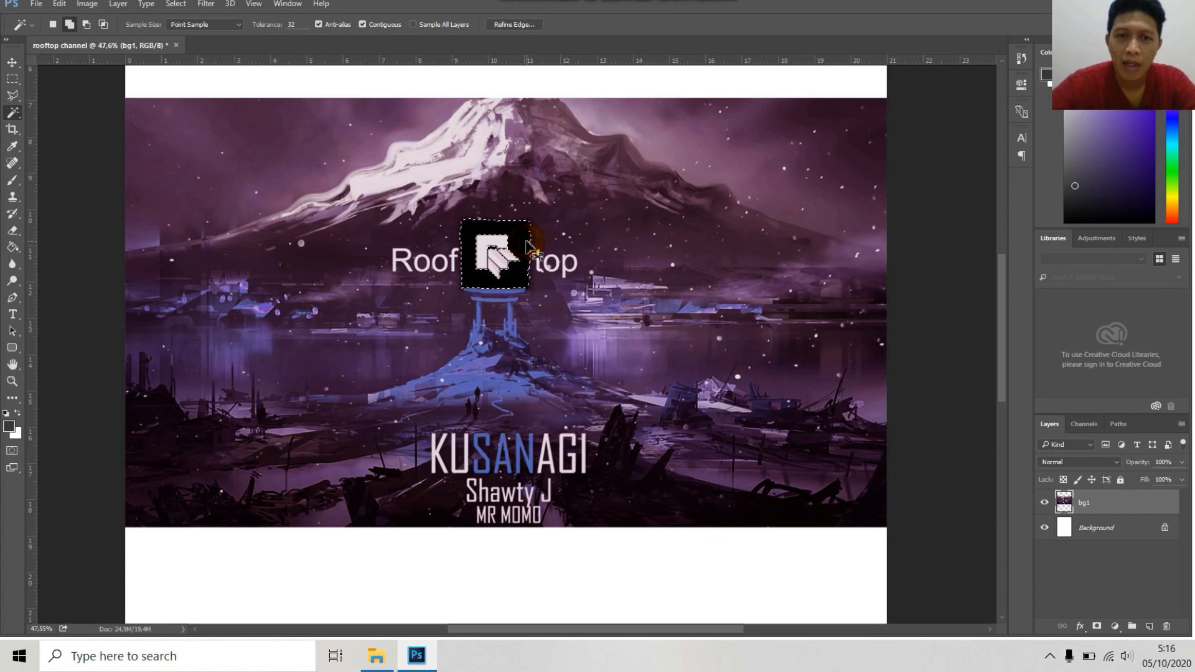
key(ctrl+d)
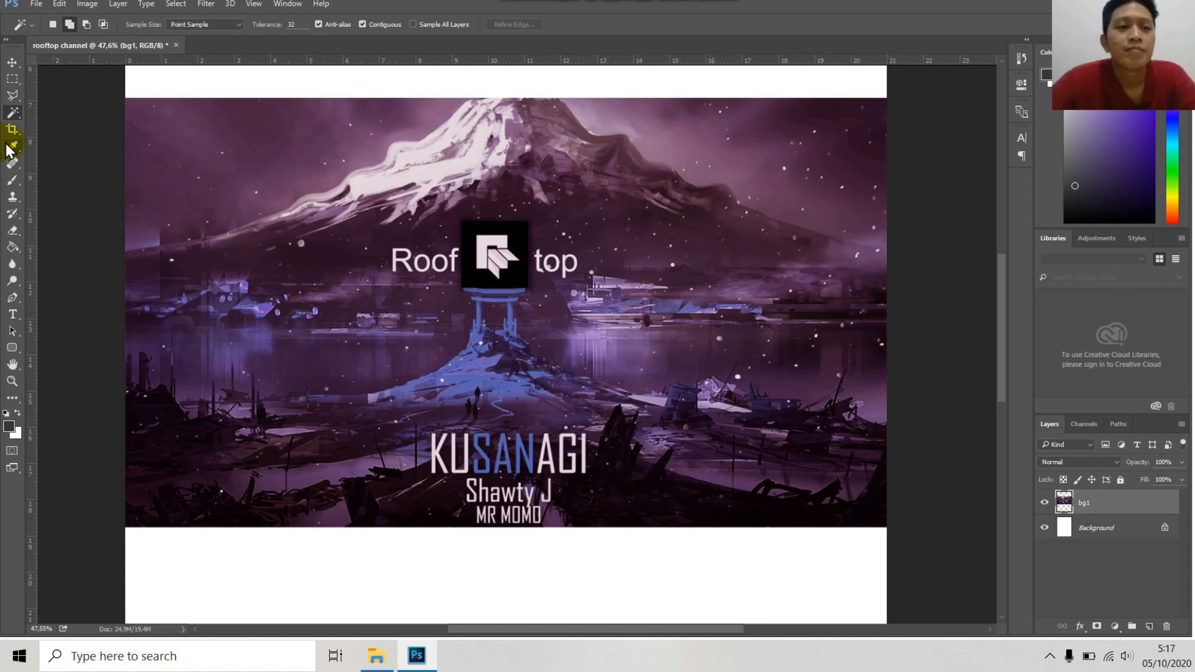
Switch to the Clone Stamp tool and set its brush size to 1102 px
click(19, 197)
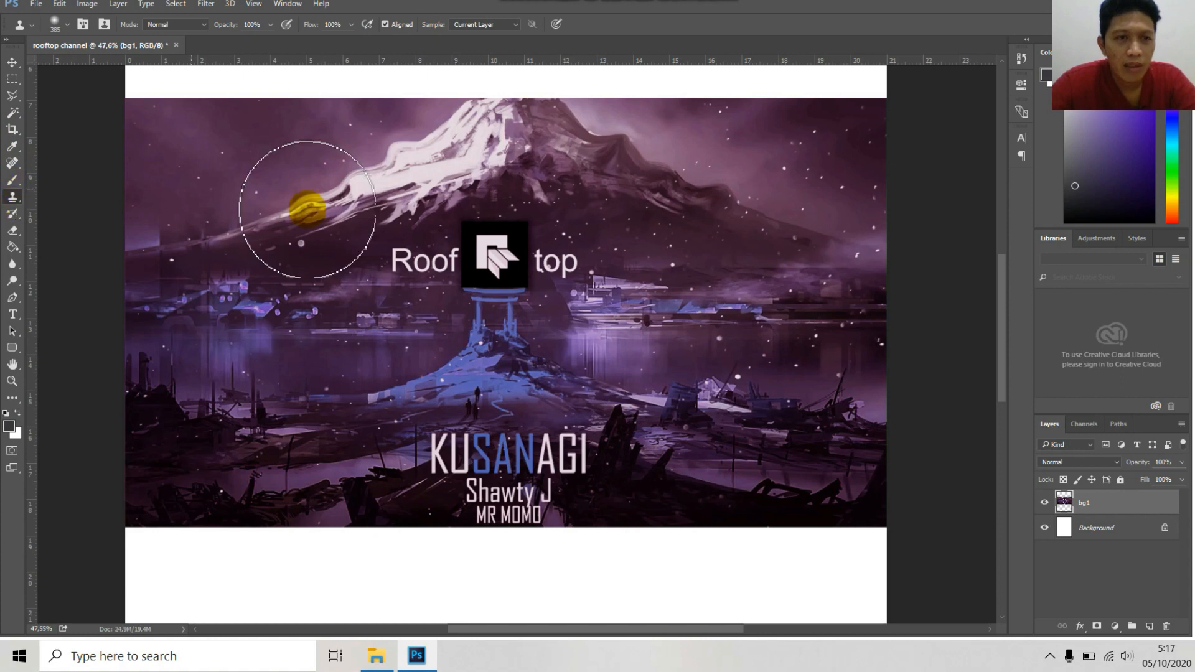
scroll(533, 267, down, 2)
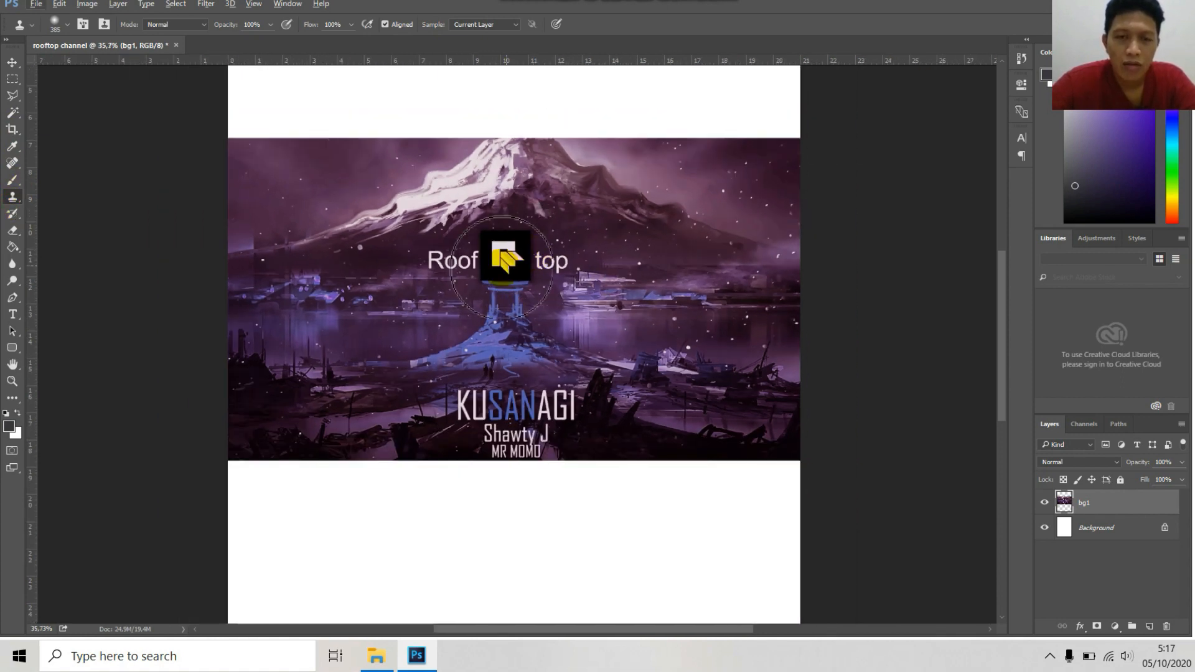
click(68, 22)
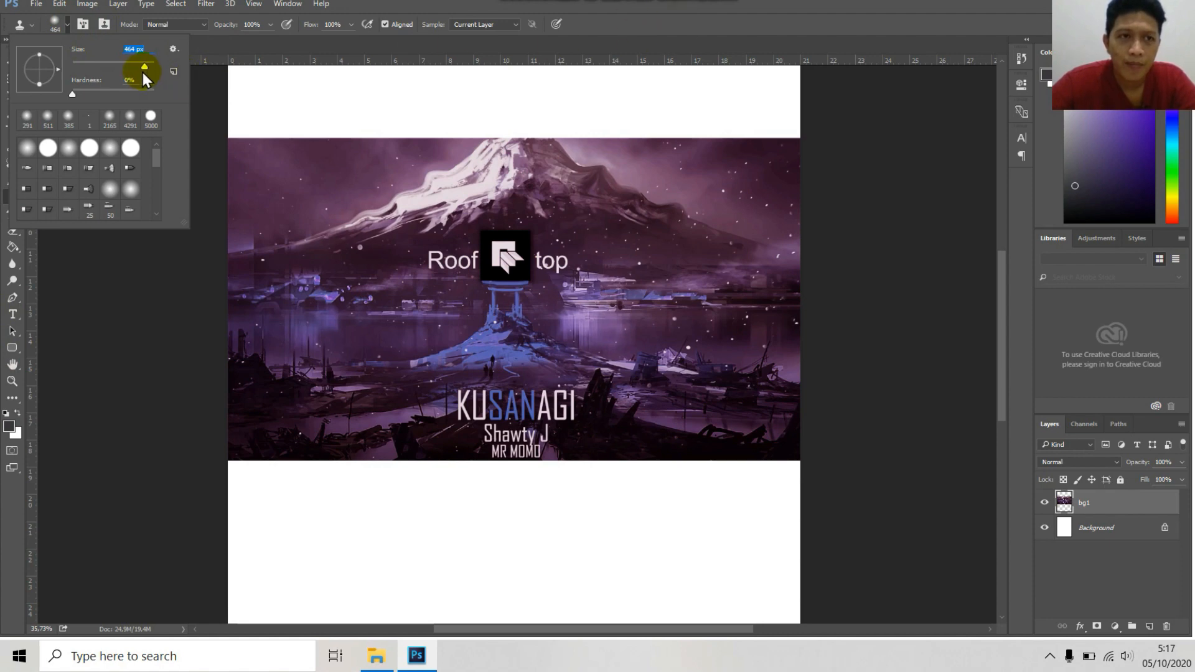
drag(146, 69, 150, 66)
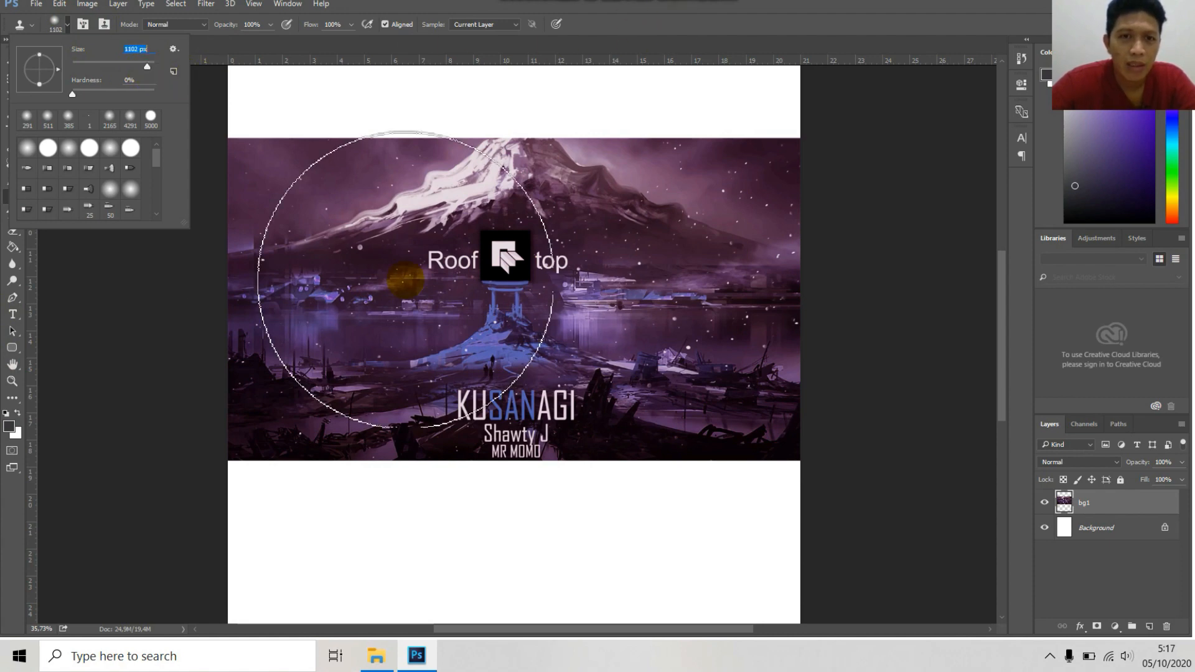
click(659, 23)
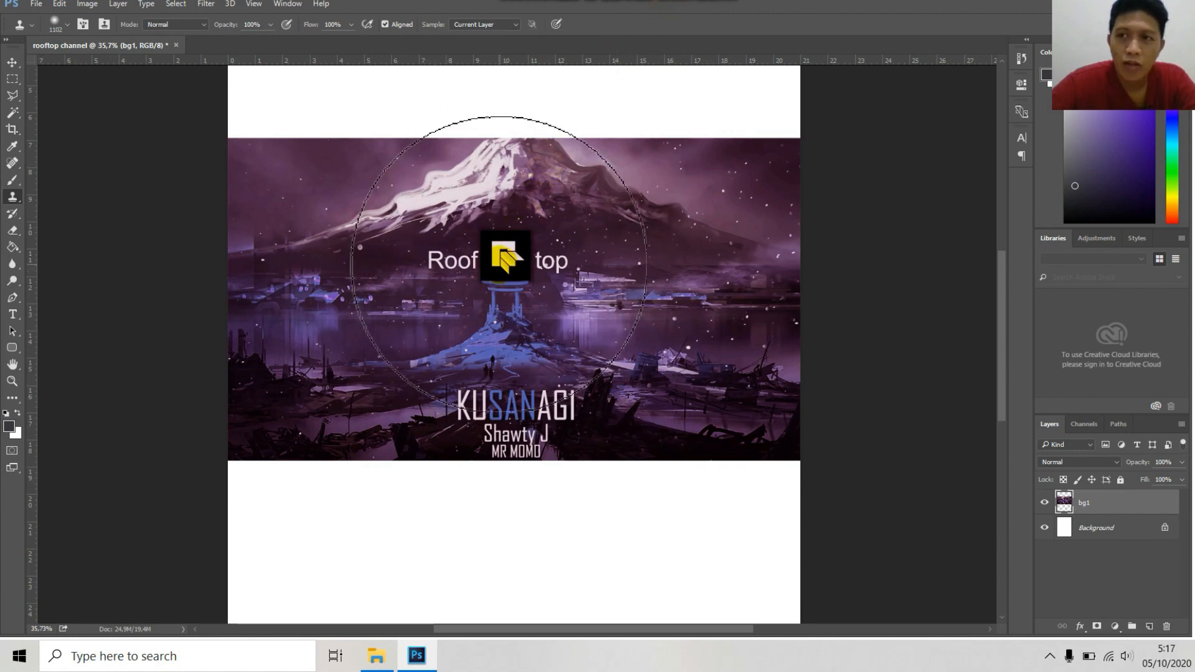
Sample the centre of the Rooftop logo and clone the logo and gate onto the right part of the bg1 image
key(alt)
key(alt)
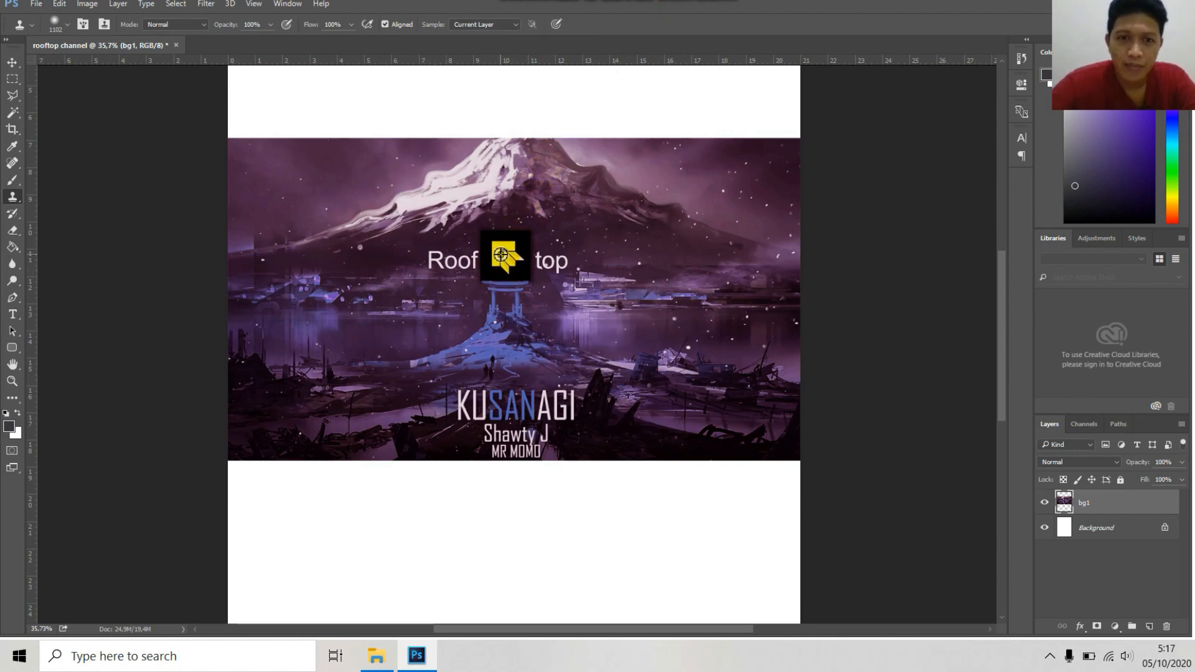
alt+click(502, 253)
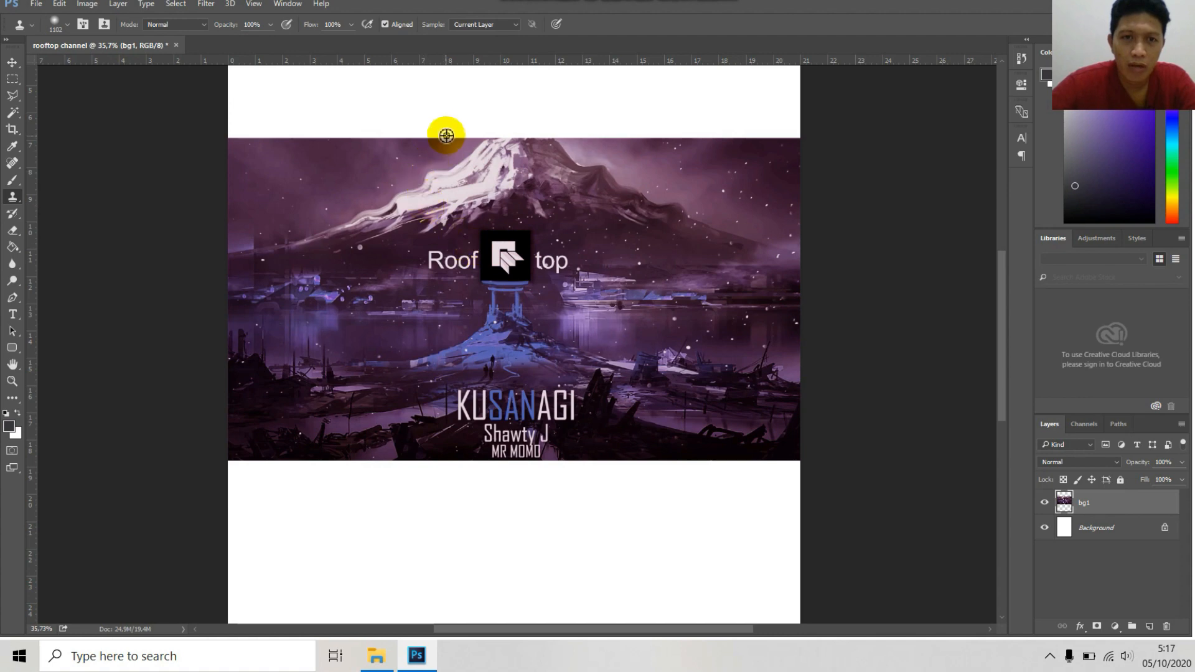
key(alt)
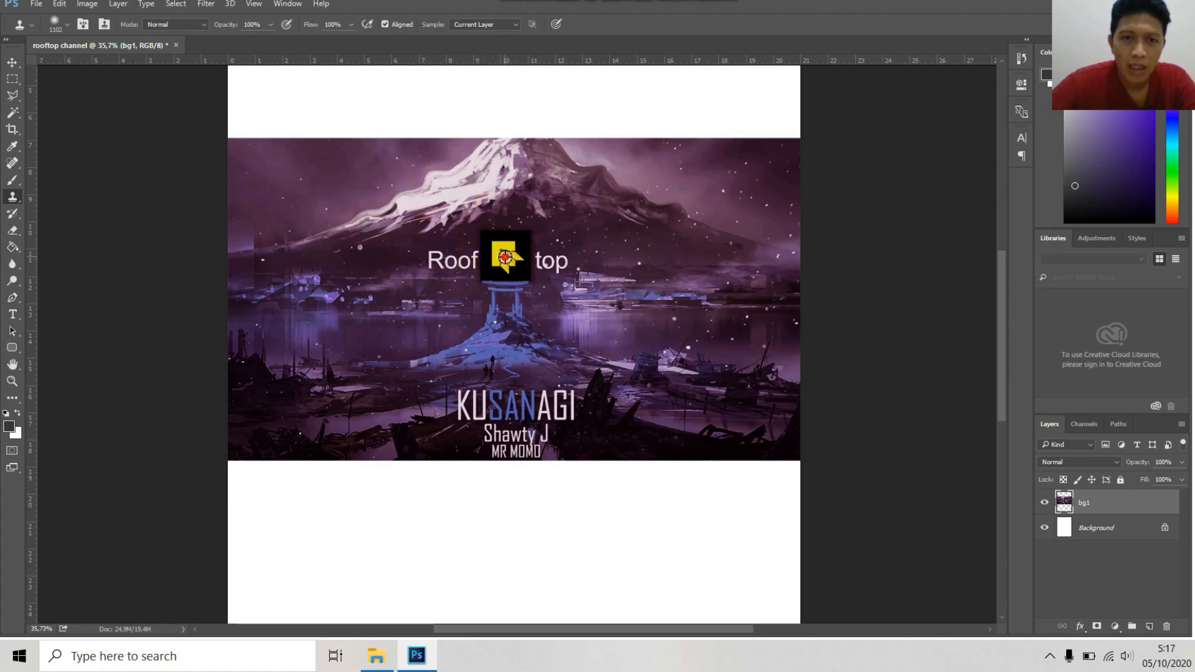
alt+click(505, 257)
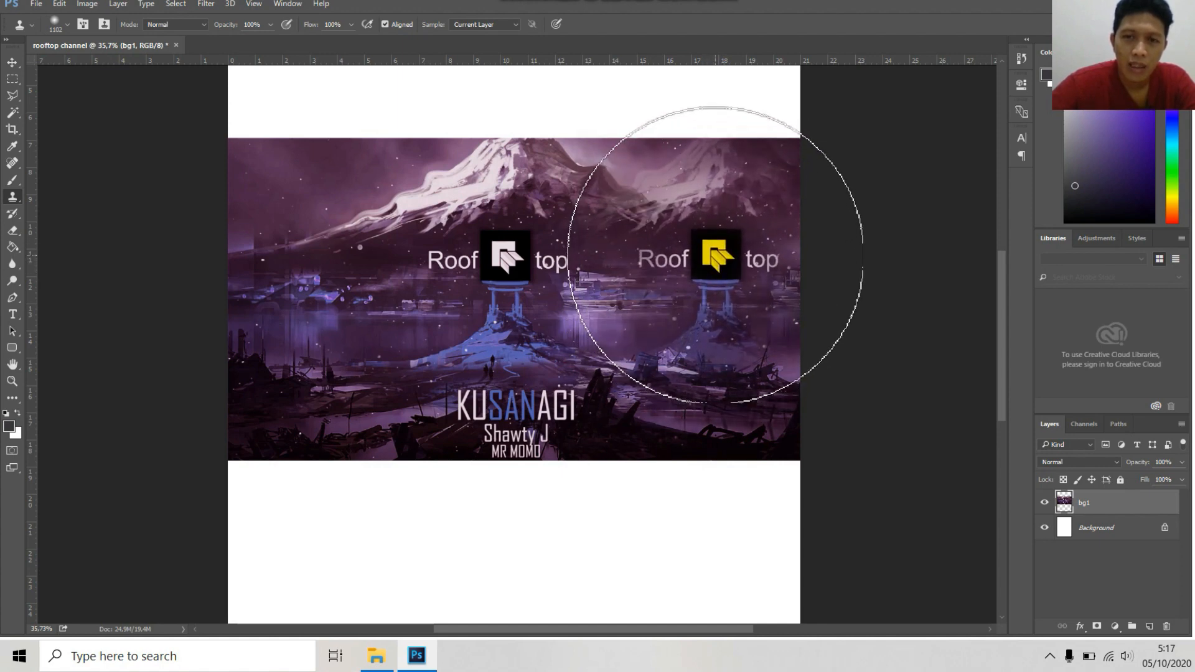
click(713, 266)
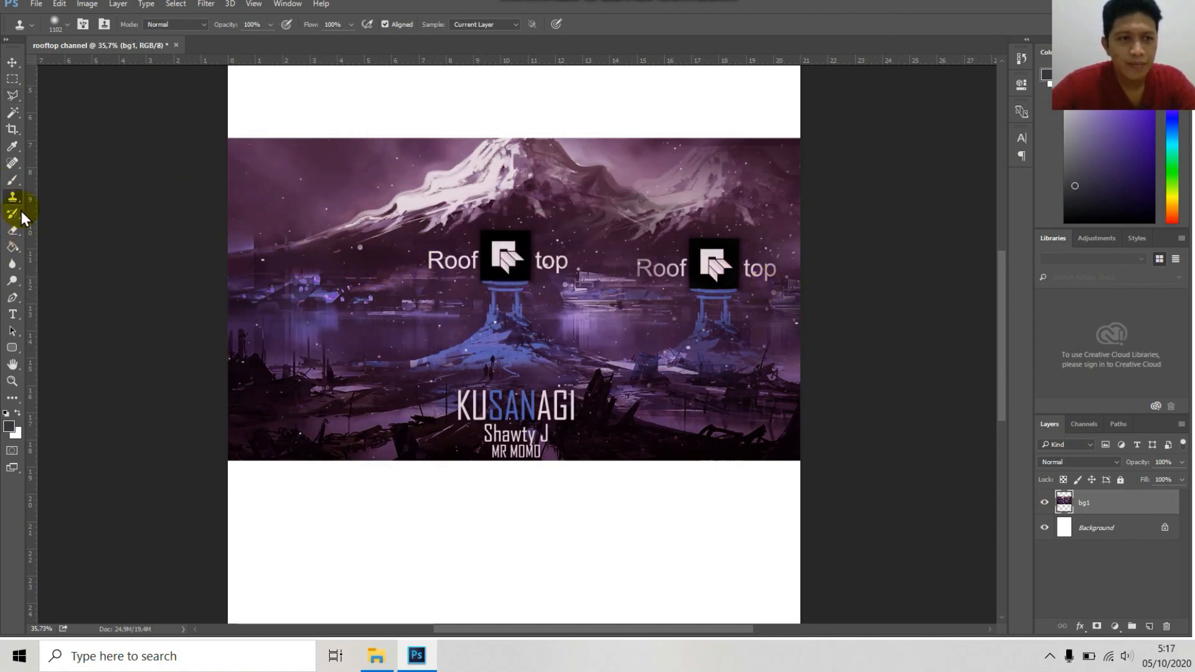
Erase a stroke across the cloned logo towards the image's right edge with the Eraser tool and undo it
click(12, 229)
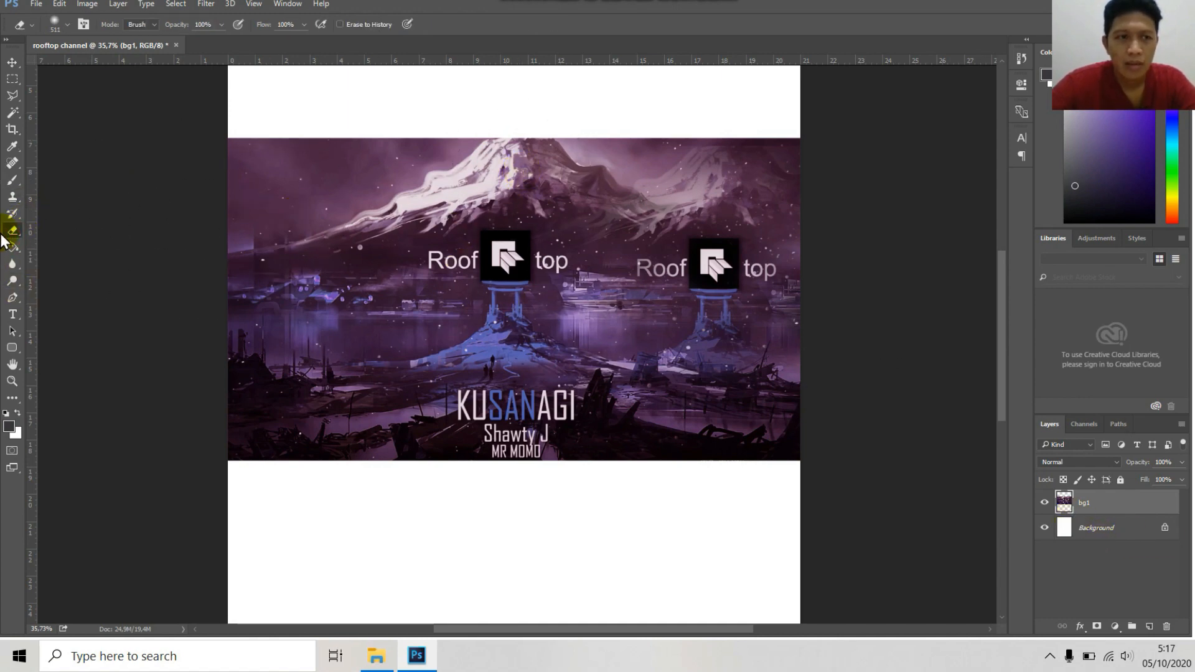
mouse_move(641, 294)
mouse_down()
mouse_move(698, 311)
mouse_move(699, 232)
mouse_move(774, 166)
mouse_move(867, 173)
mouse_up()
key(ctrl+z)
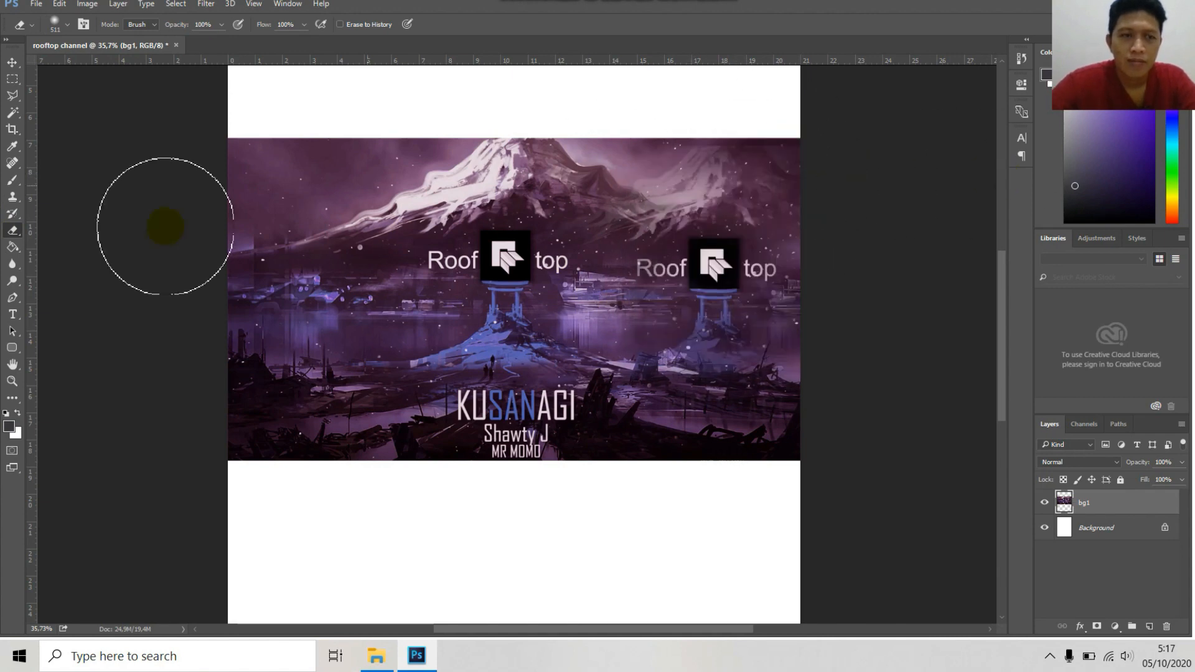
Fill the white shapes of the central Rooftop logo with the dark foreground colour using the Paint Bucket tool, and undo the fills
click(9, 249)
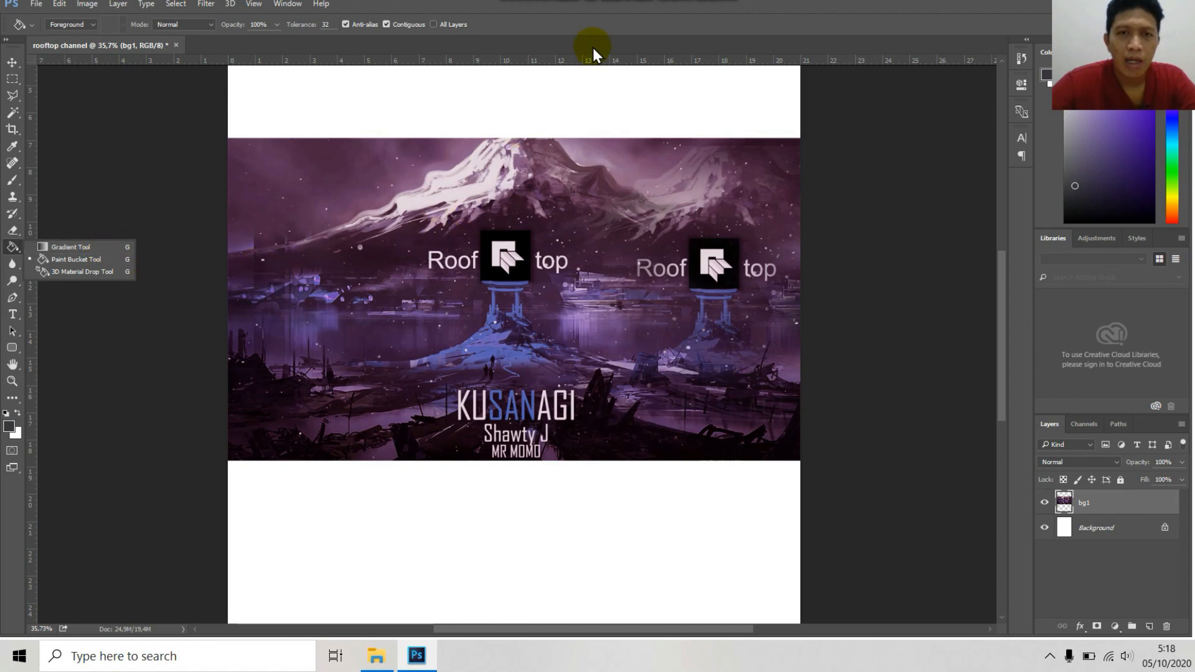
click(597, 20)
scroll(479, 272, up, 3)
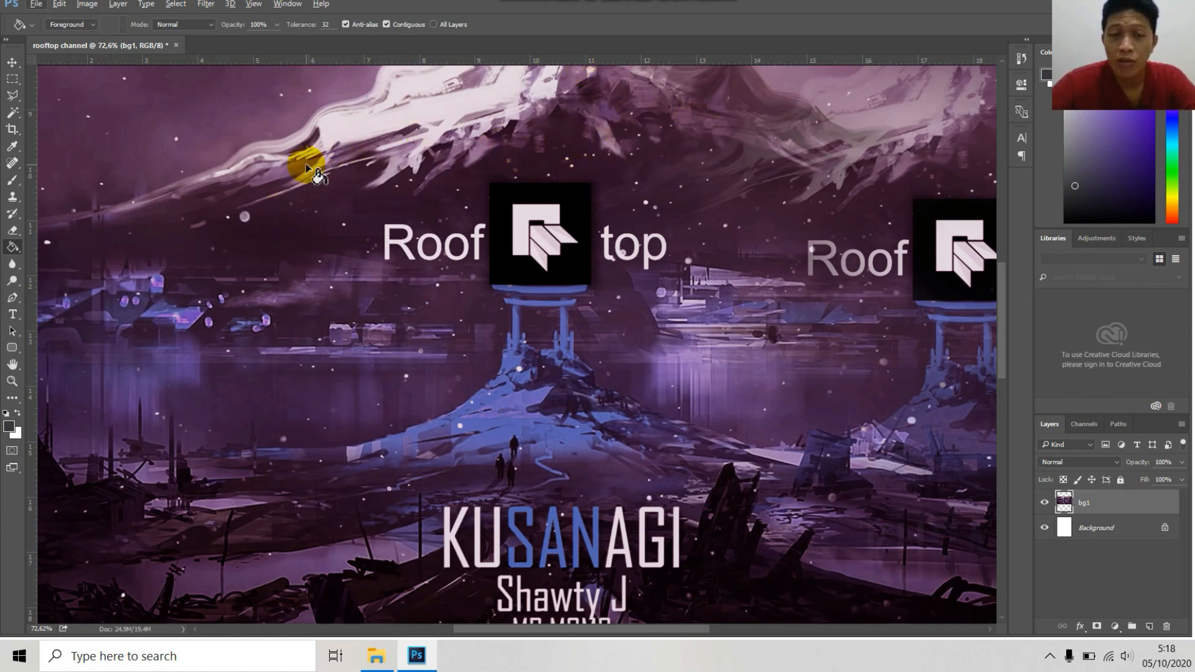
click(521, 213)
click(559, 234)
click(542, 250)
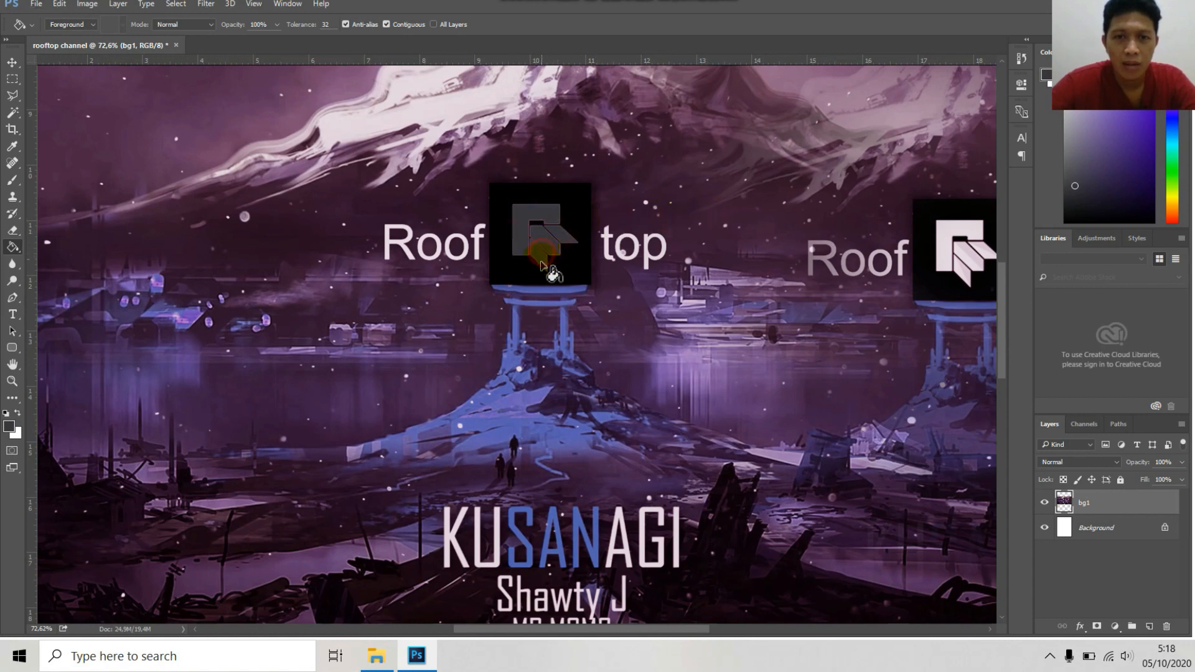
key(ctrl+z)
key(ctrl+z)
key(ctrl+z)
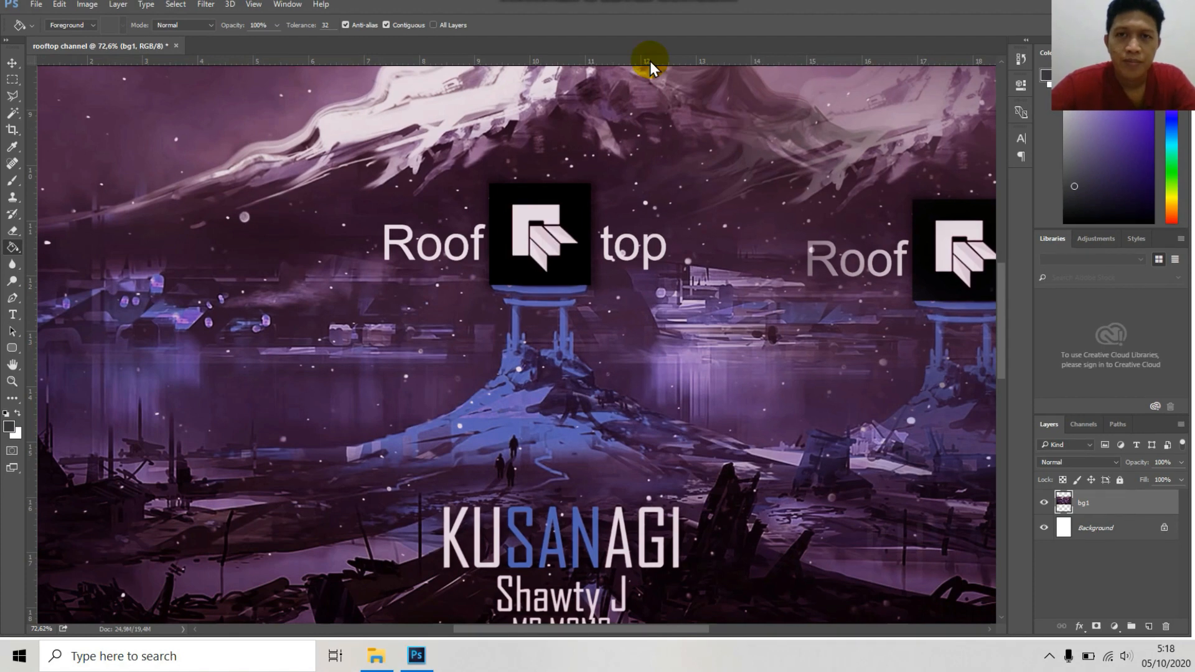
Add the text "assasaasasasa" across the mountain above the central Rooftop logo with the Type tool
click(13, 315)
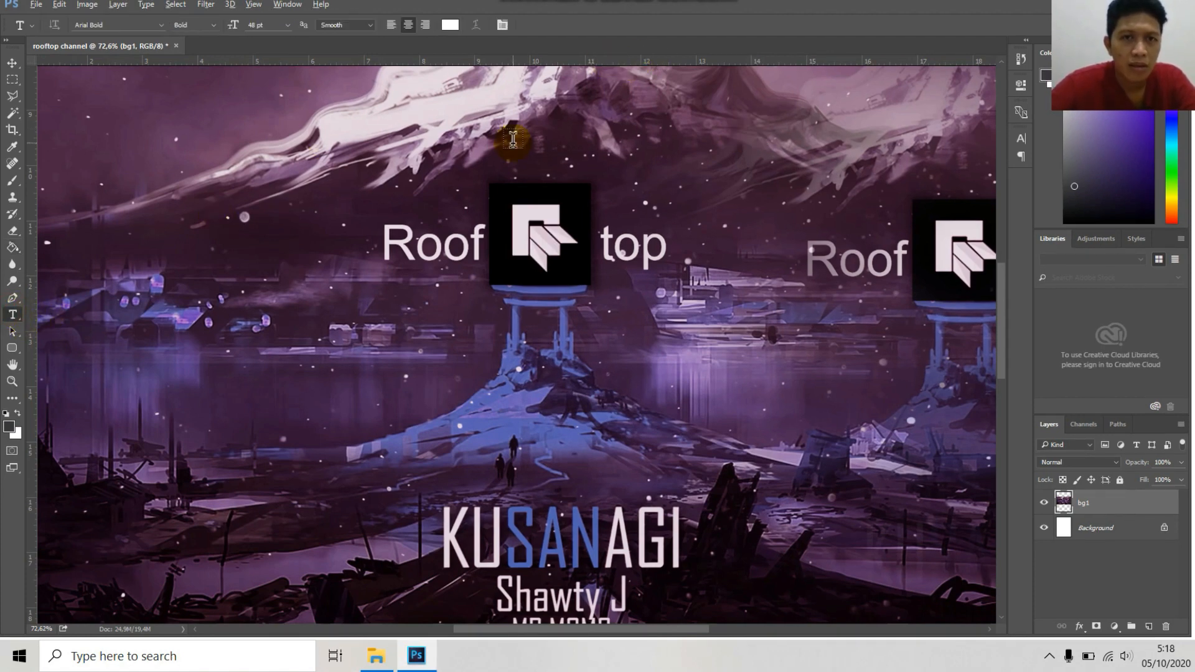
scroll(513, 139, down, 2)
click(431, 135)
text(assasaasasasa)
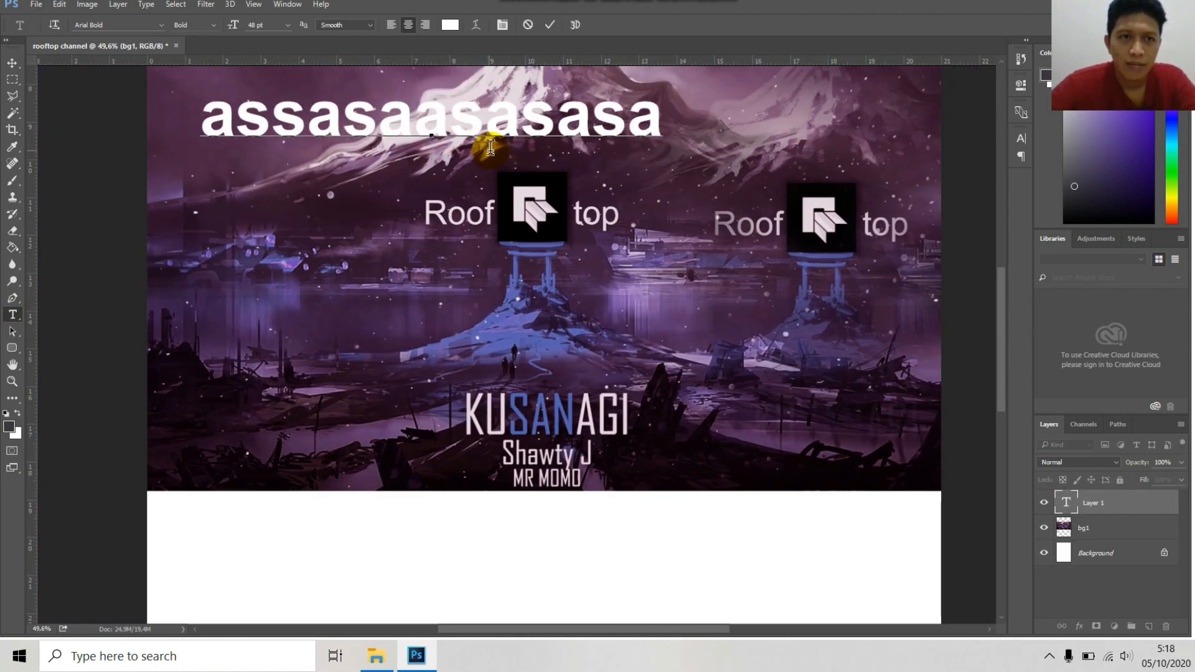
Move the "assasaasasasa" text slightly down and to the right, and commit it
scroll(491, 147, down, 2)
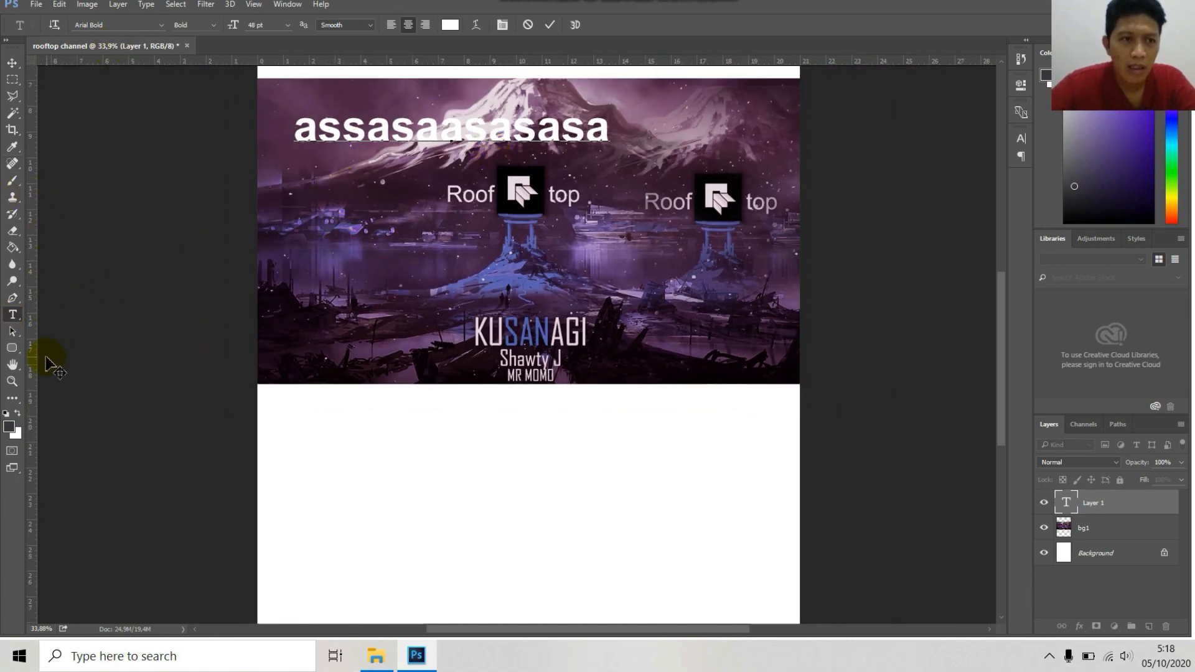
click(483, 127)
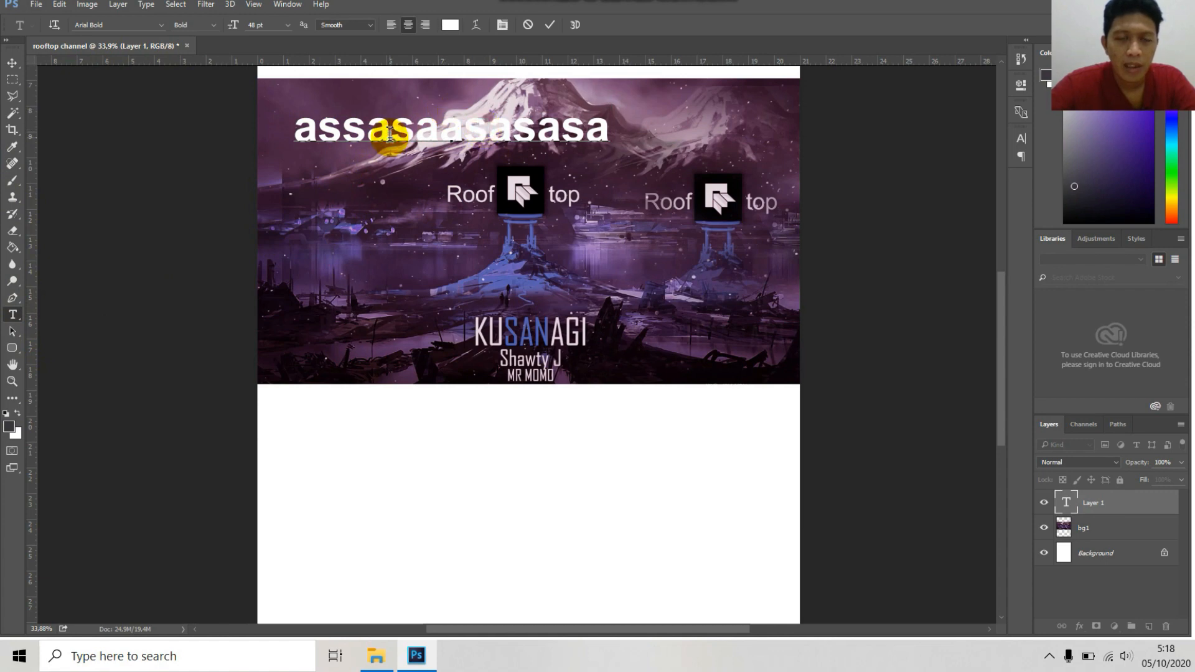
click(563, 128)
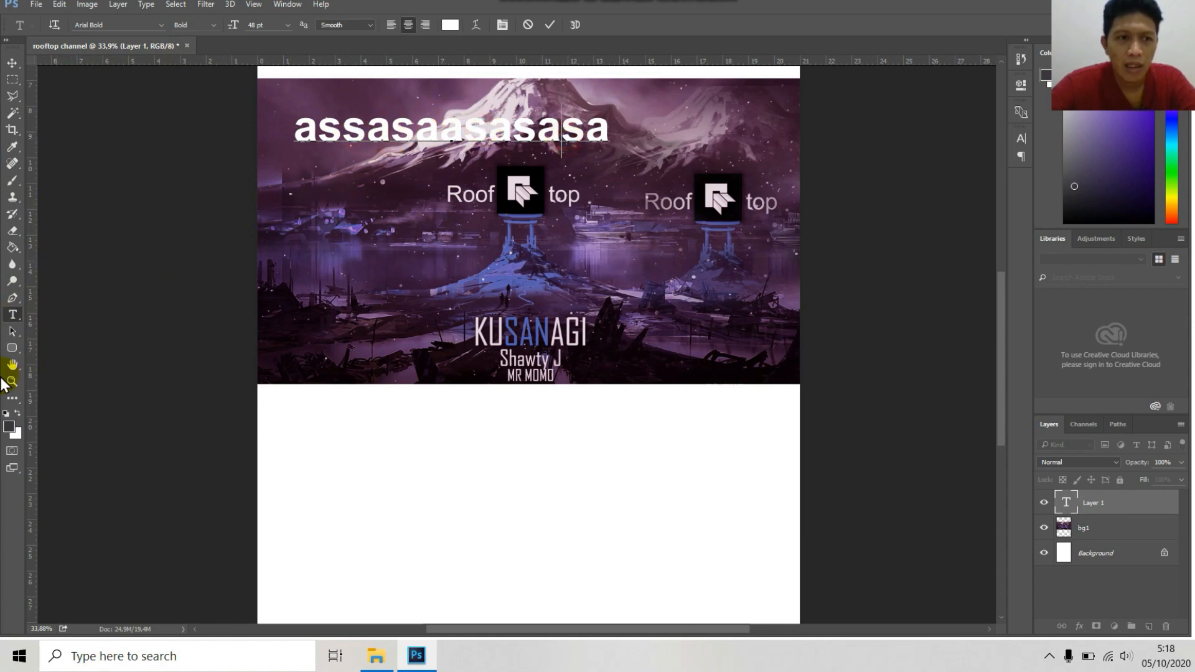
click(403, 246)
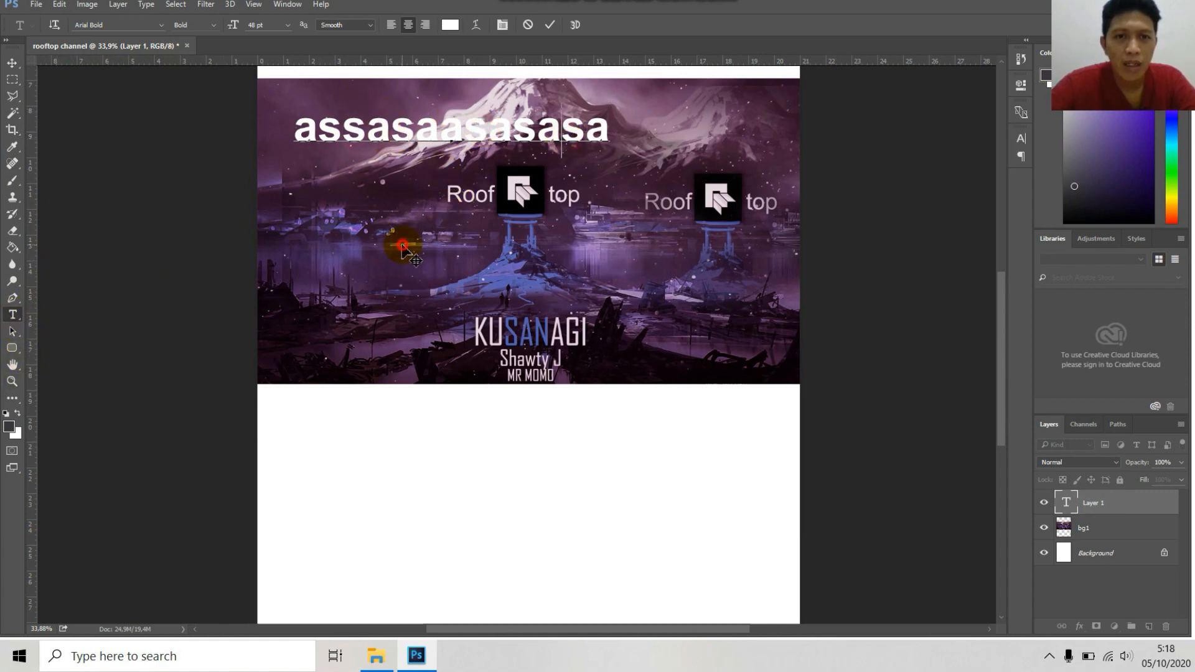
drag(403, 246, 410, 258)
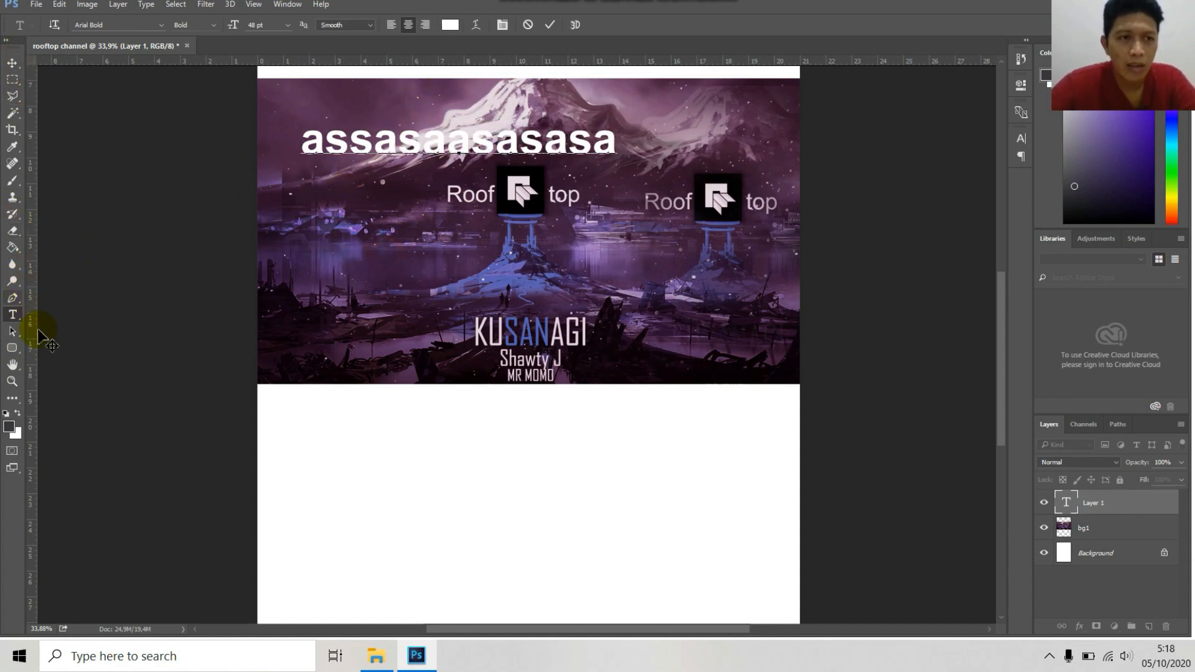
click(14, 349)
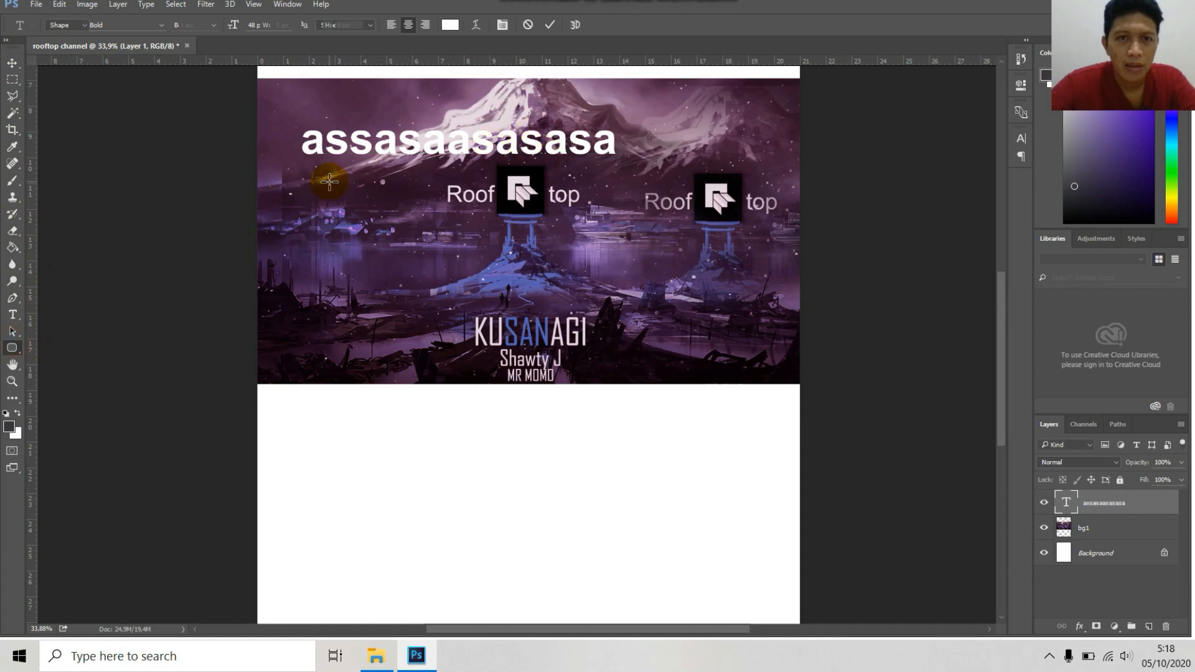
Add the text "selamat pagi" as a new text layer above the KUSANAGI title and commit it
click(11, 316)
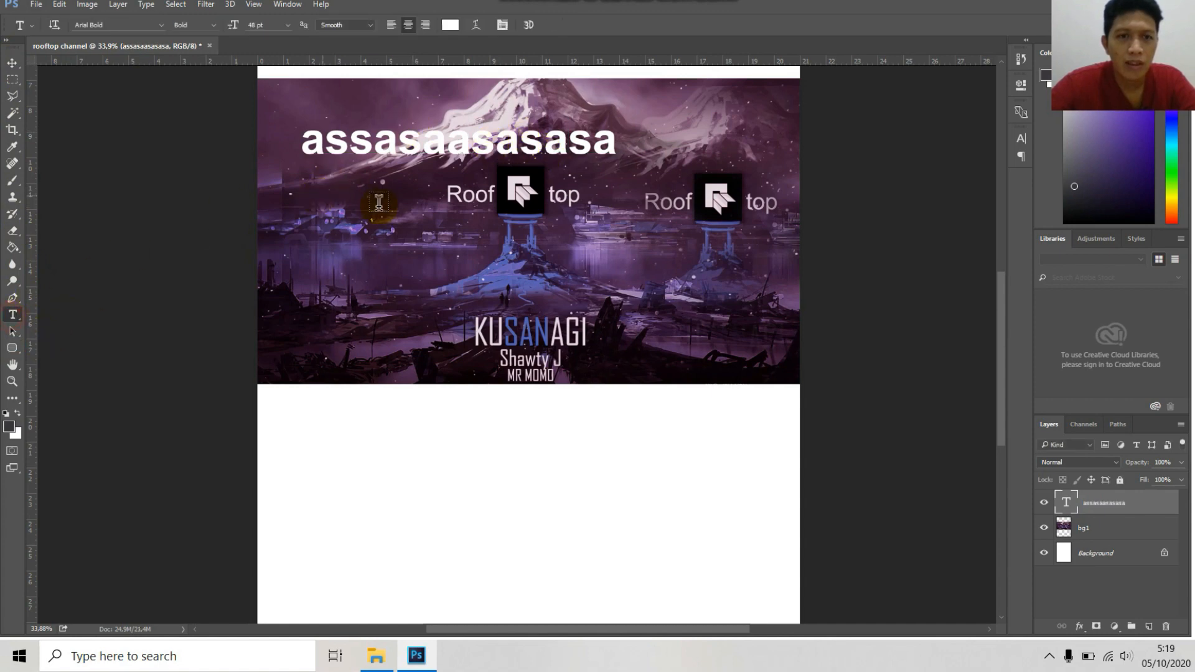
click(462, 298)
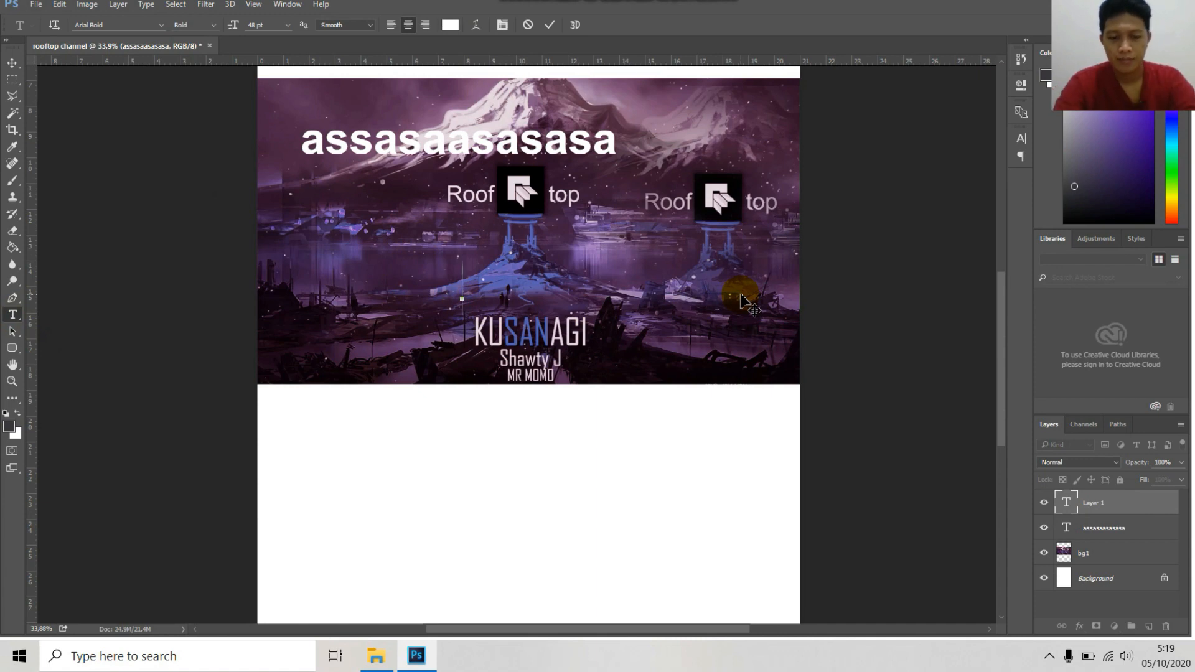
text(selamat pagi)
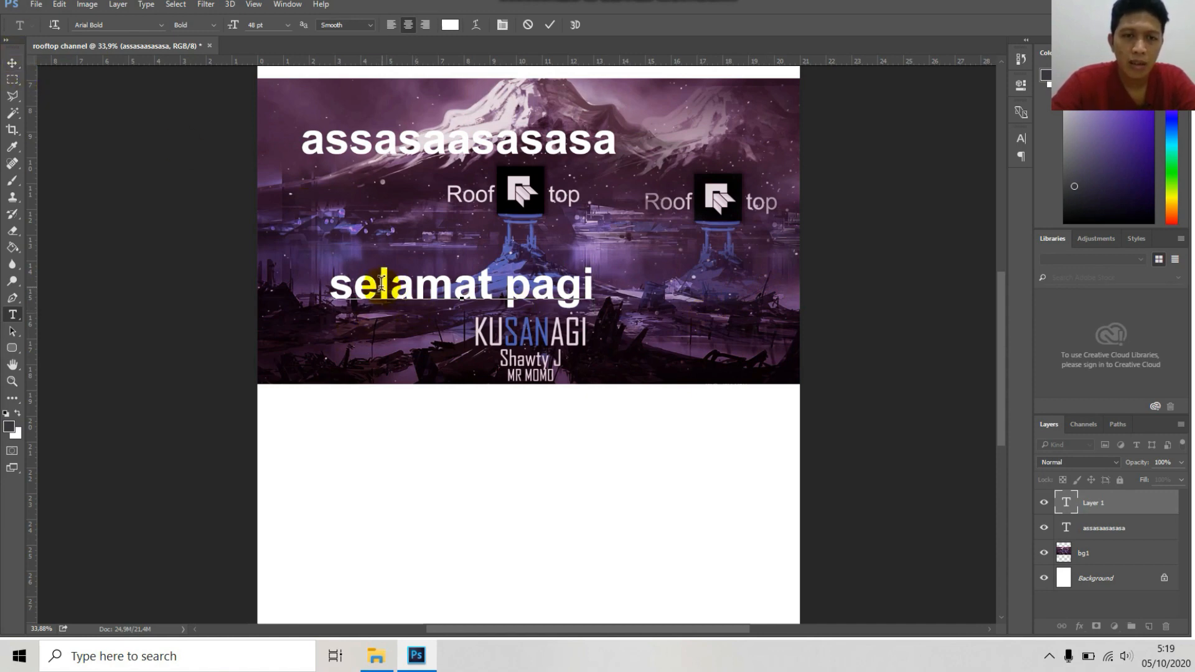
click(13, 65)
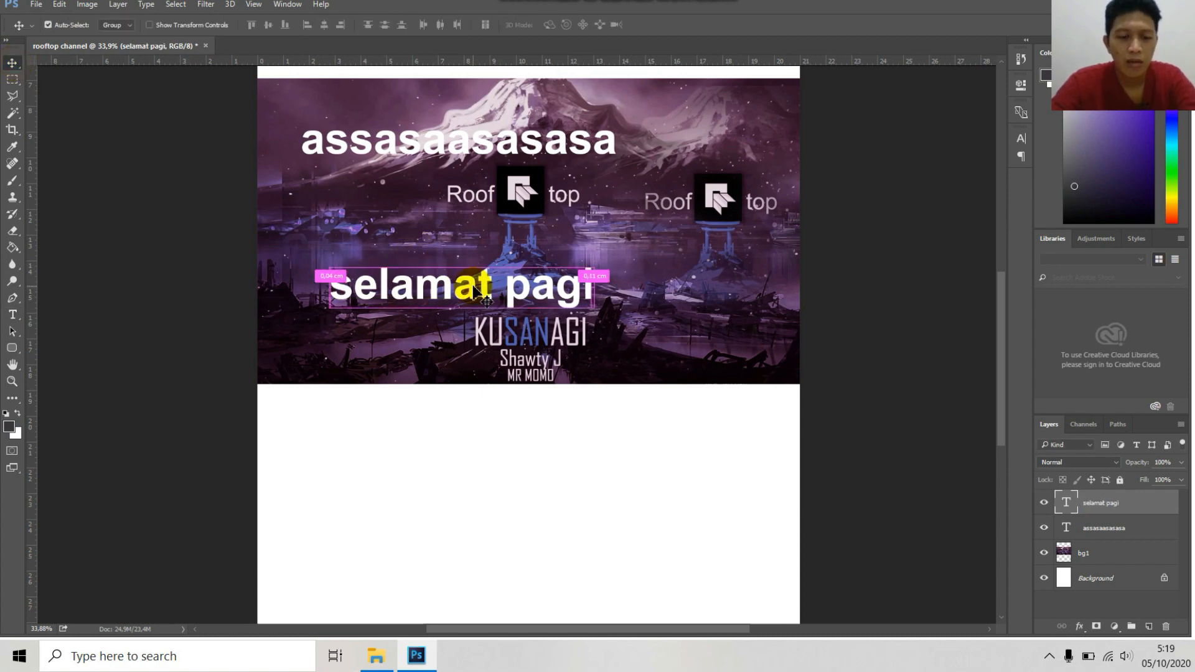
Shrink the "selamat pagi" text with Free Transform to about the width of the KUSANAGI title
key(ctrl+t)
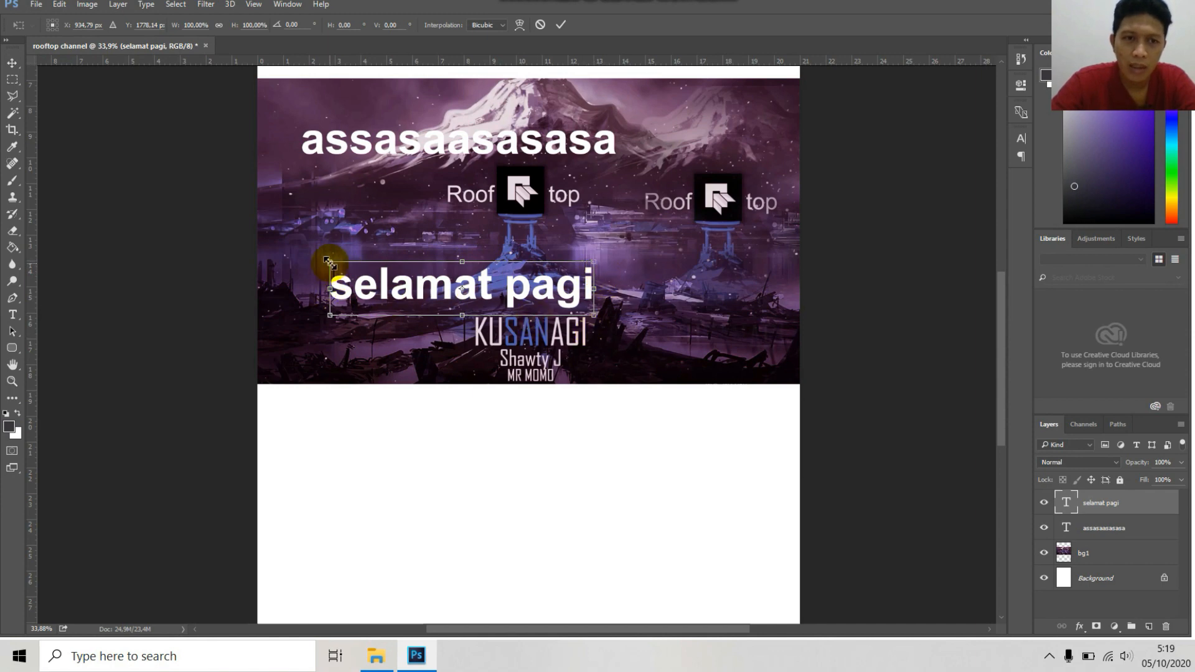
drag(330, 262, 473, 278)
key(Return)
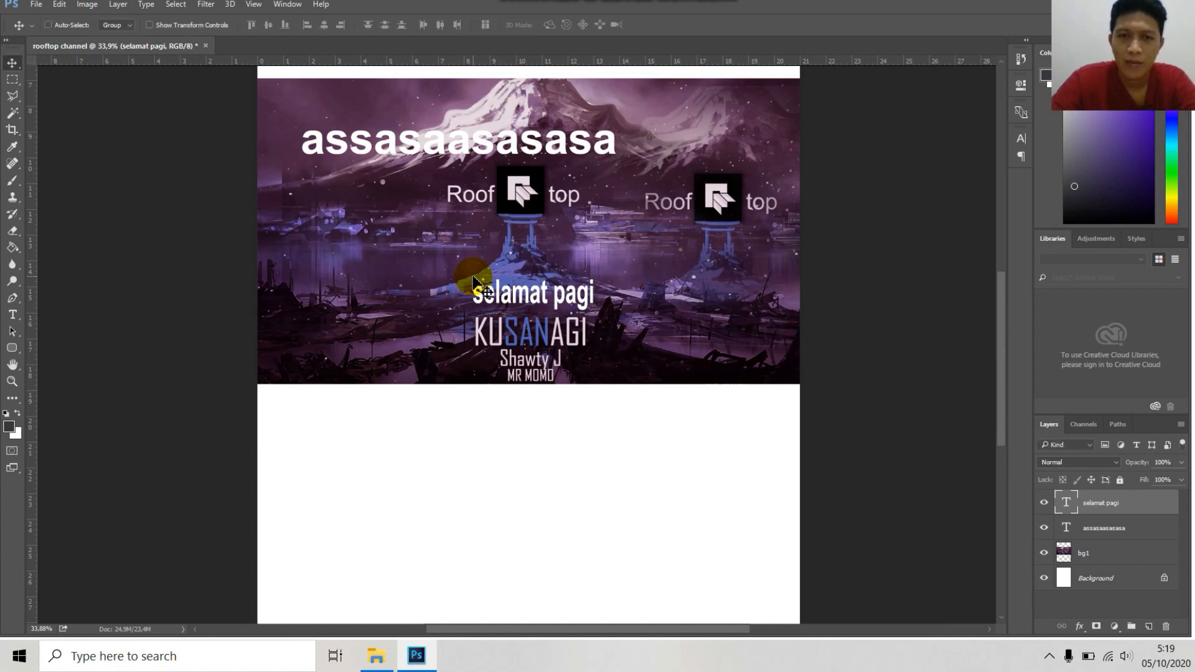
Add the text "asasasasas" as a new text layer near the bg1 image's left edge, level with the gate
click(18, 315)
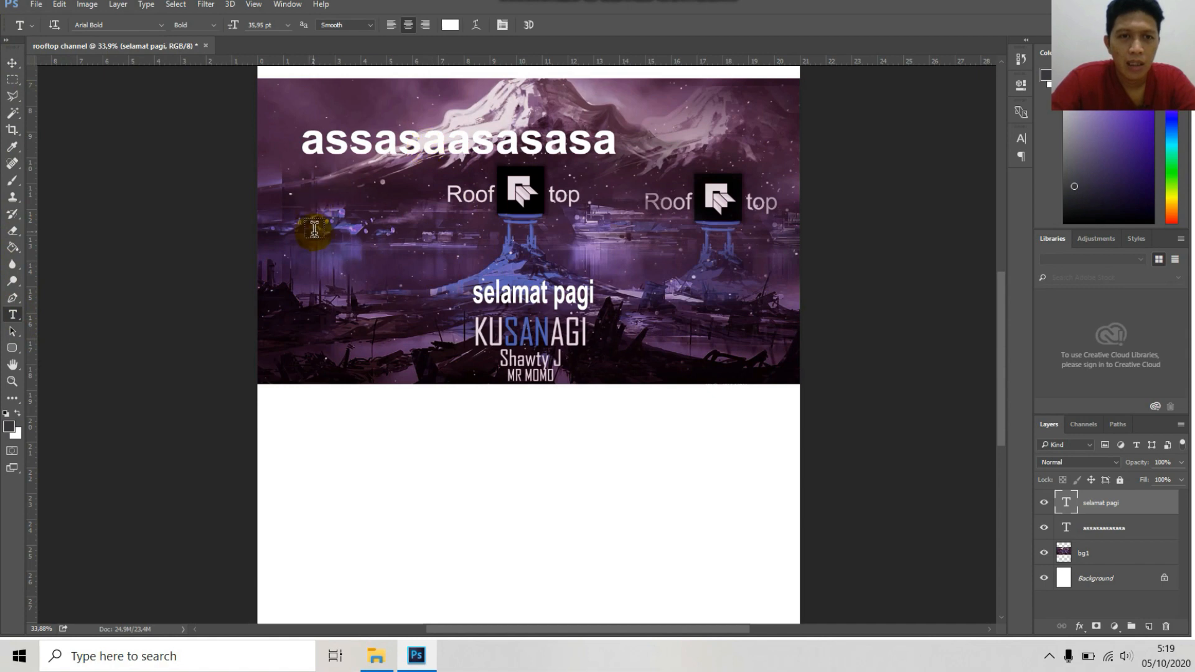
click(344, 116)
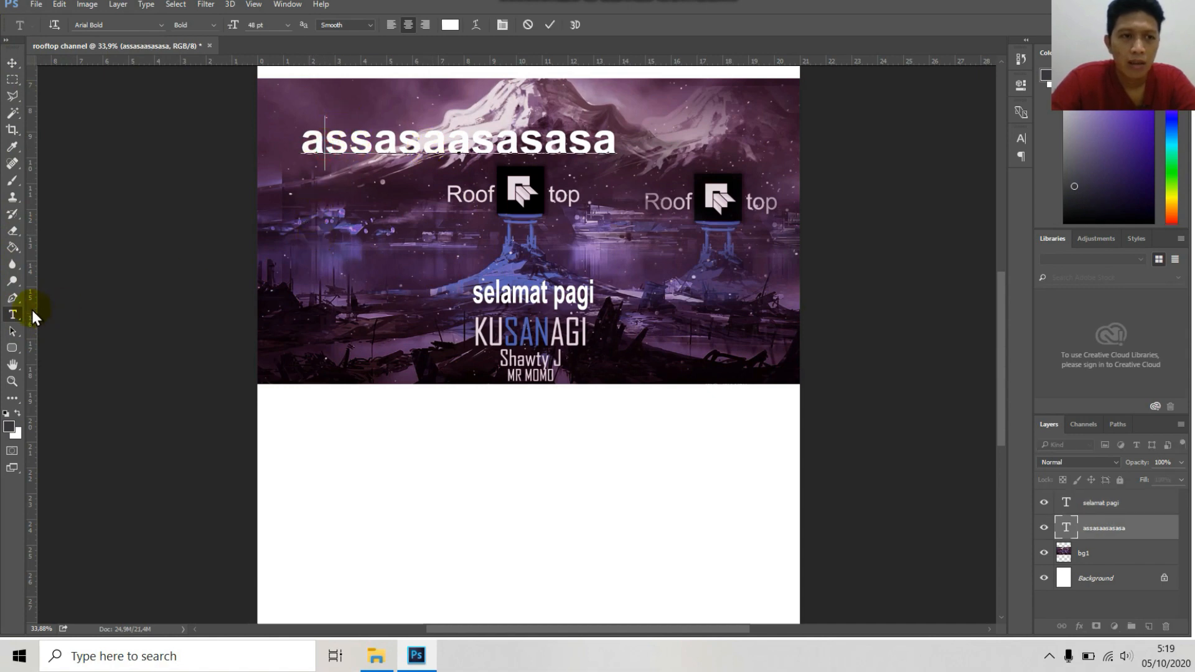
click(11, 320)
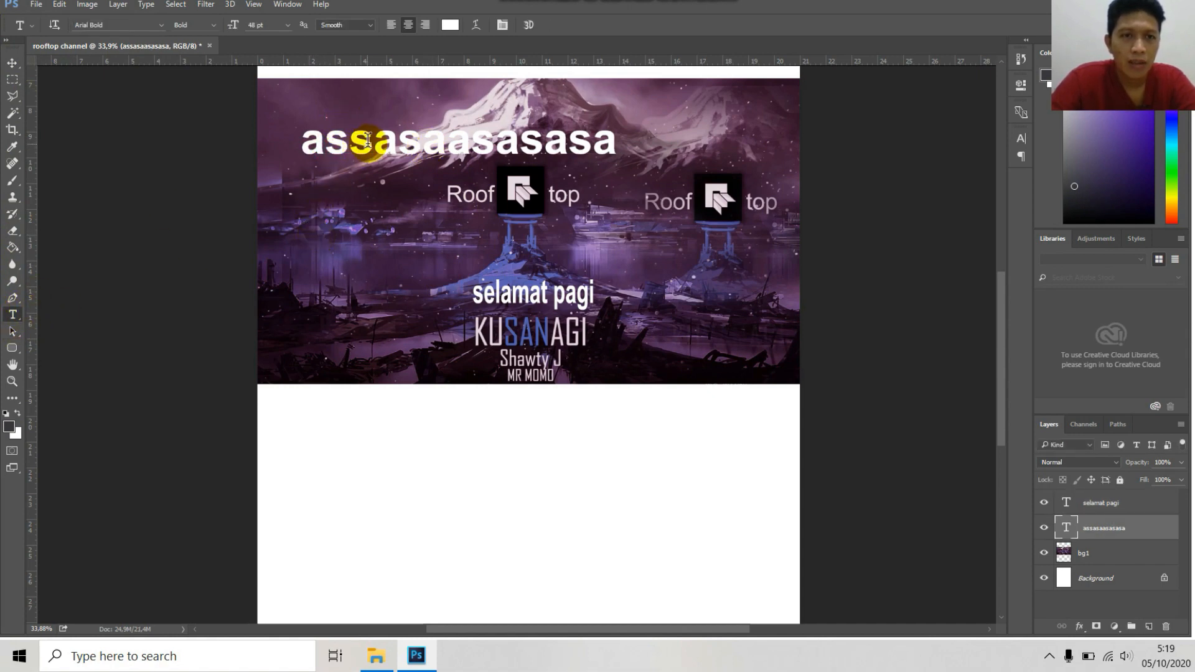
click(307, 244)
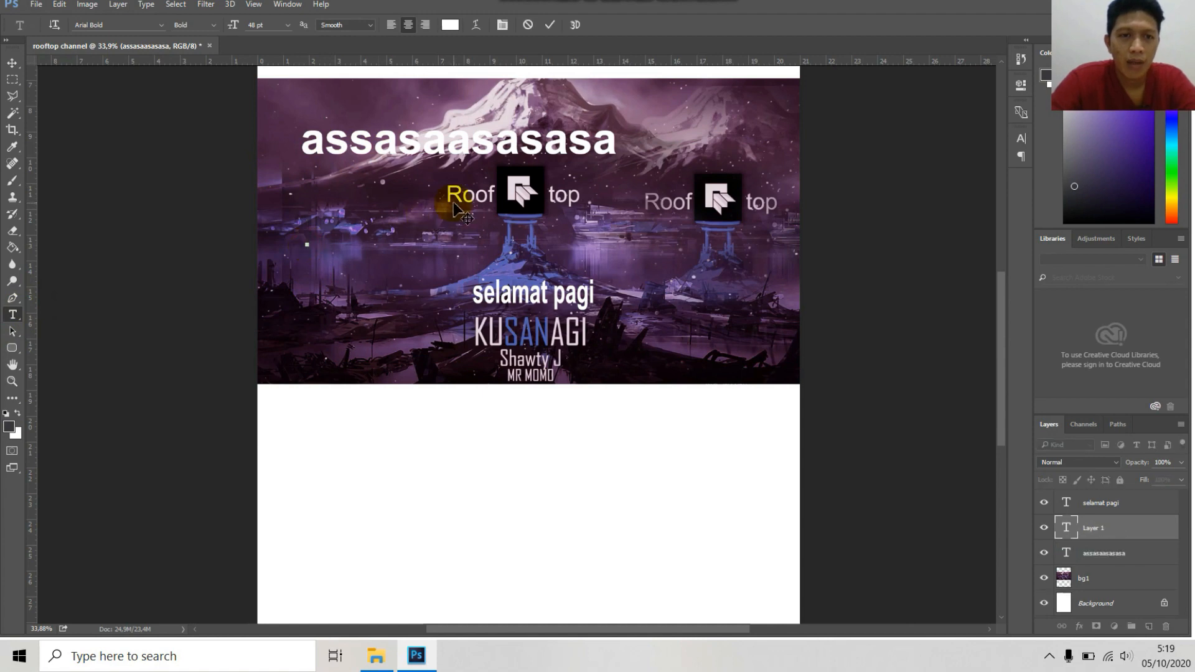
text(asasasasas)
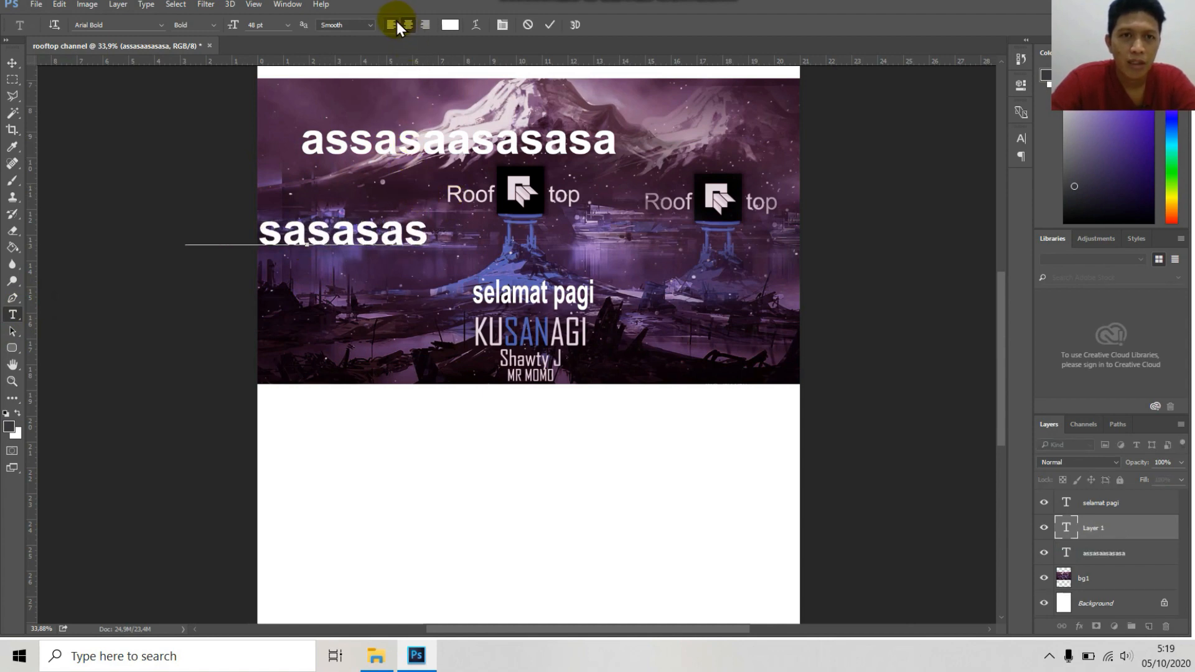
Try left and right alignment on the "asasasasas" text and set it back to centred
click(396, 22)
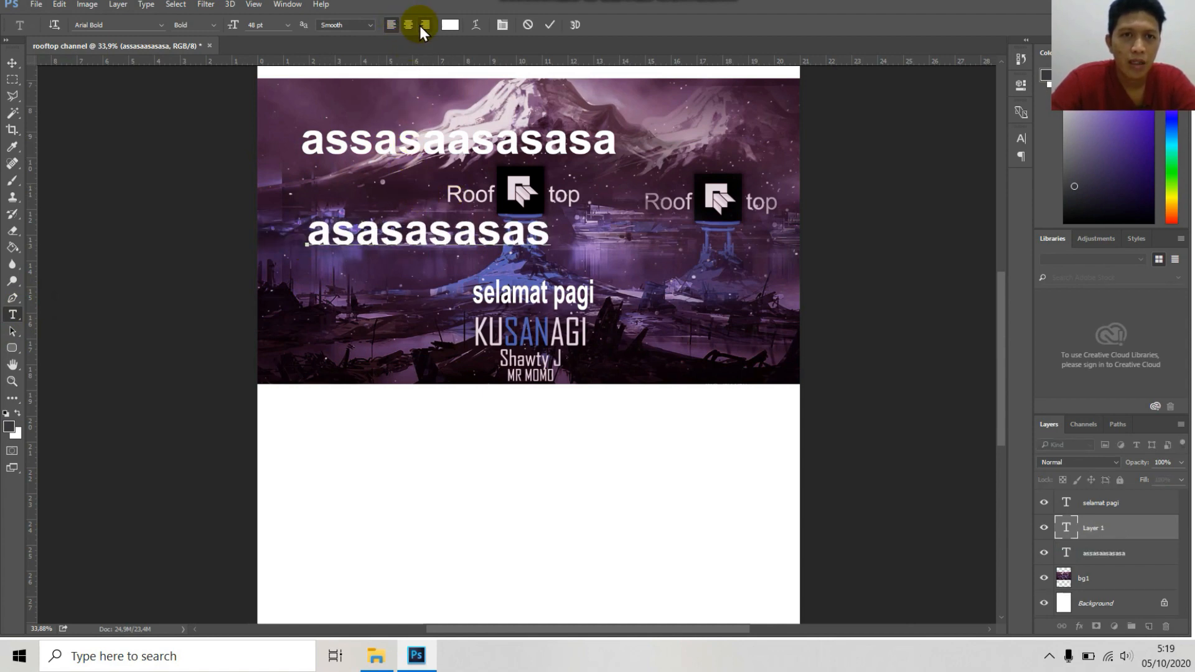
click(424, 25)
click(406, 23)
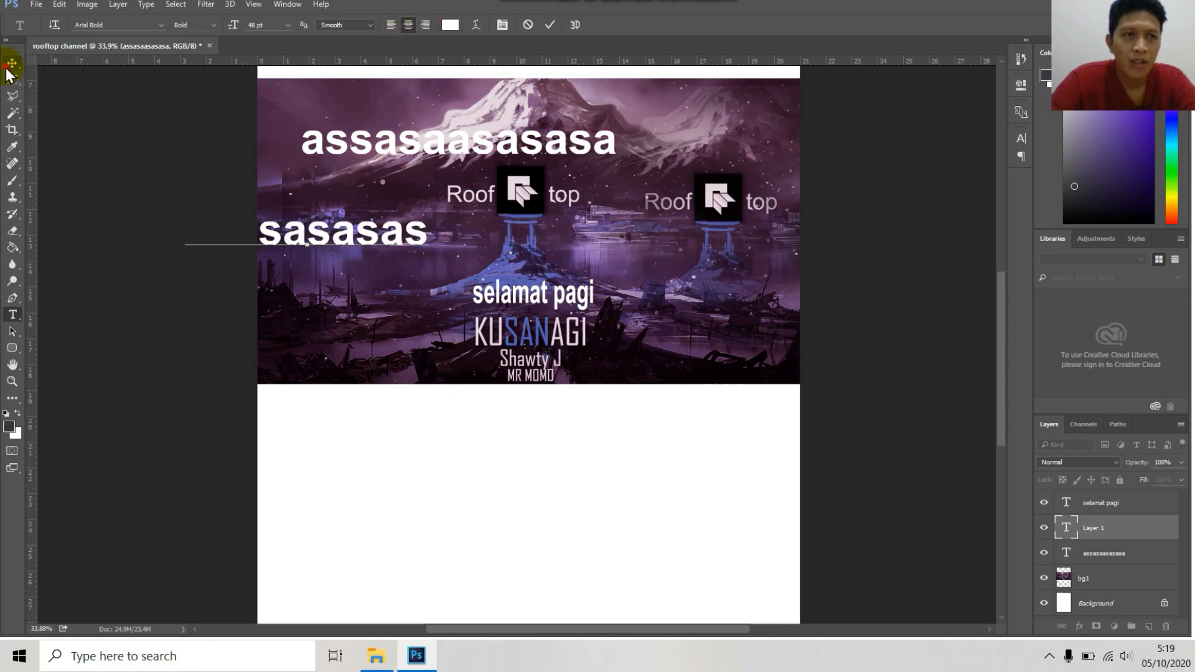
Draw a paragraph text box below the cloned logo and enter sample text beginning with "contoh"
click(13, 315)
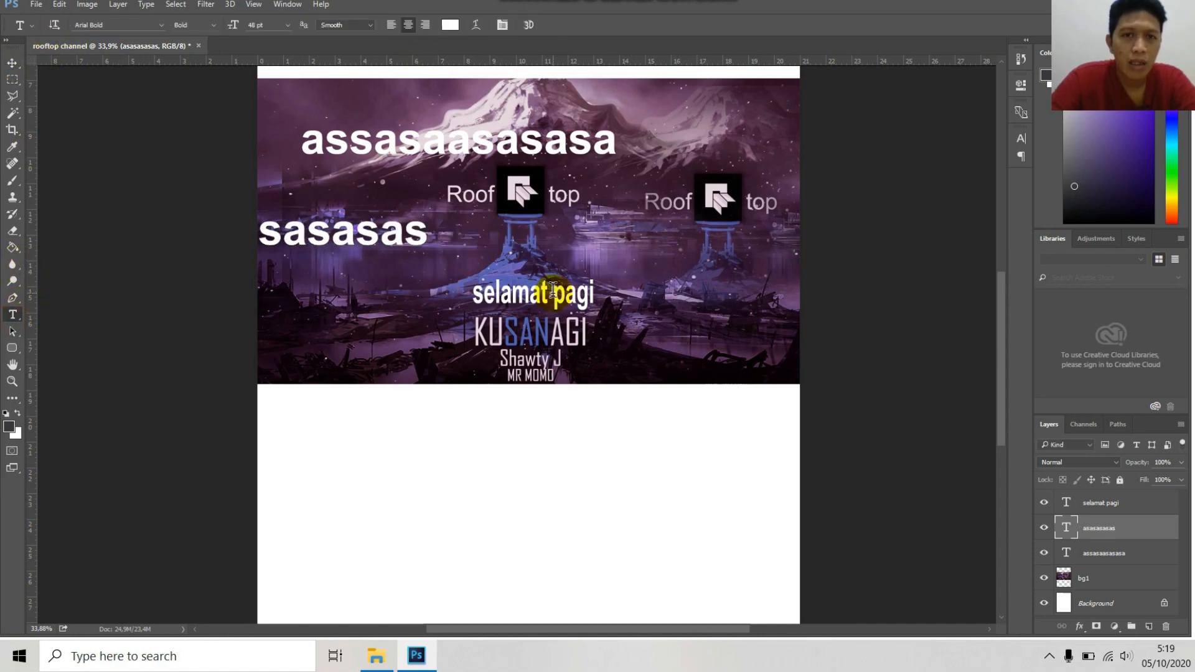
drag(599, 234, 785, 367)
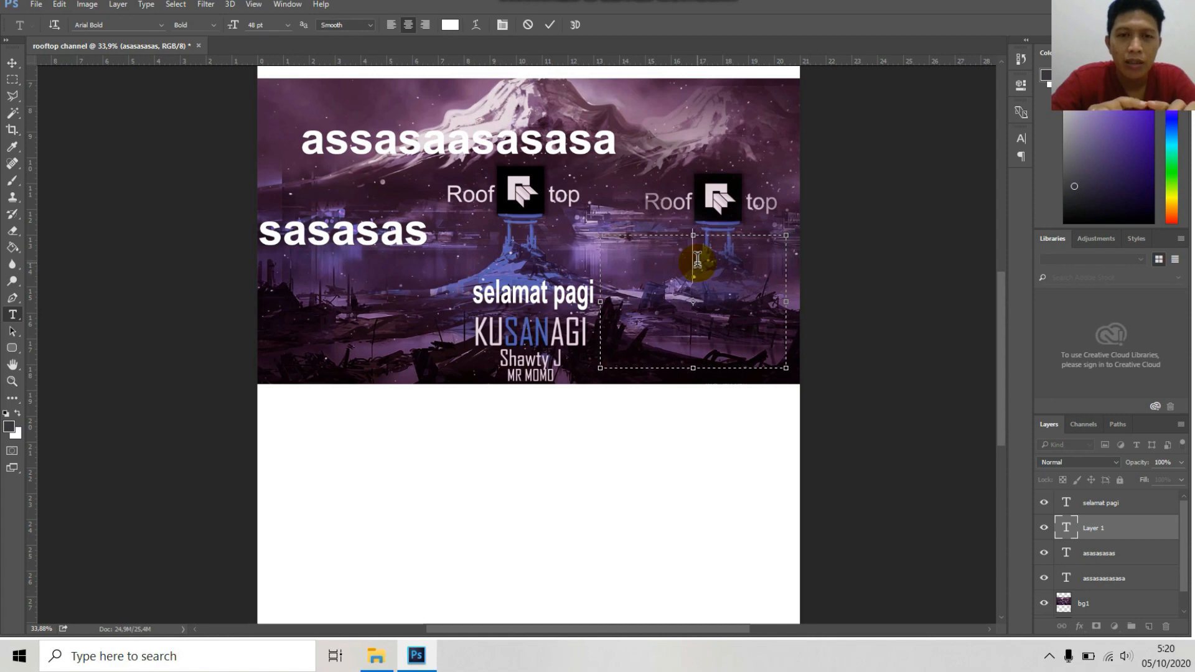
text(contoh)
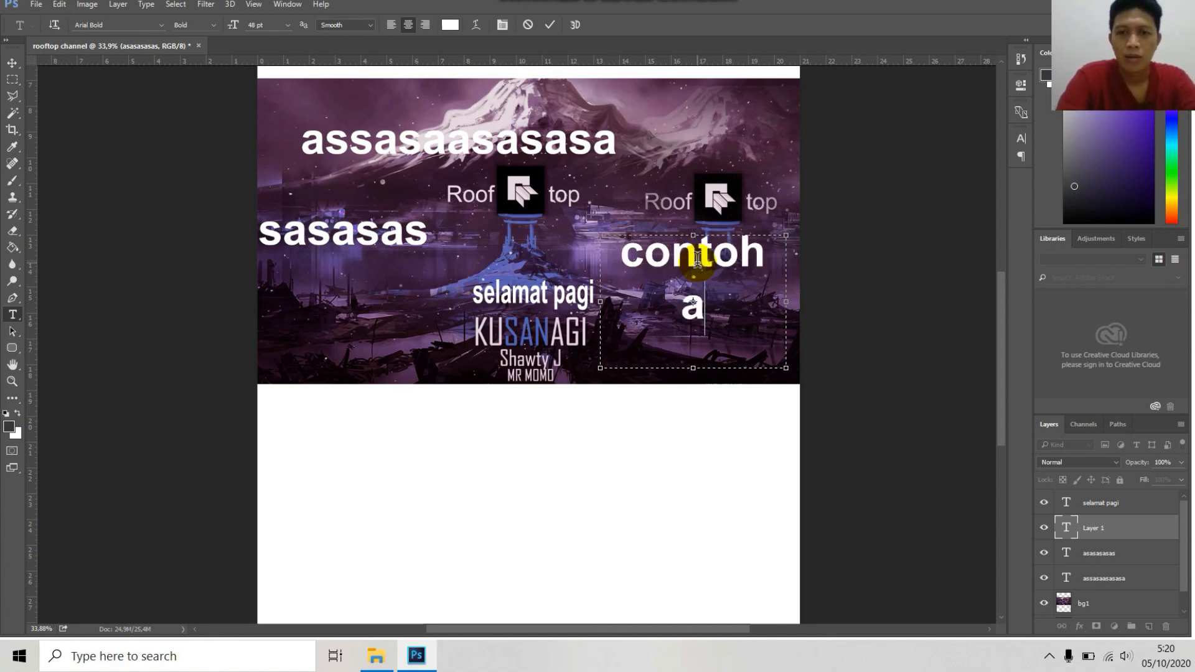
text(jans-)
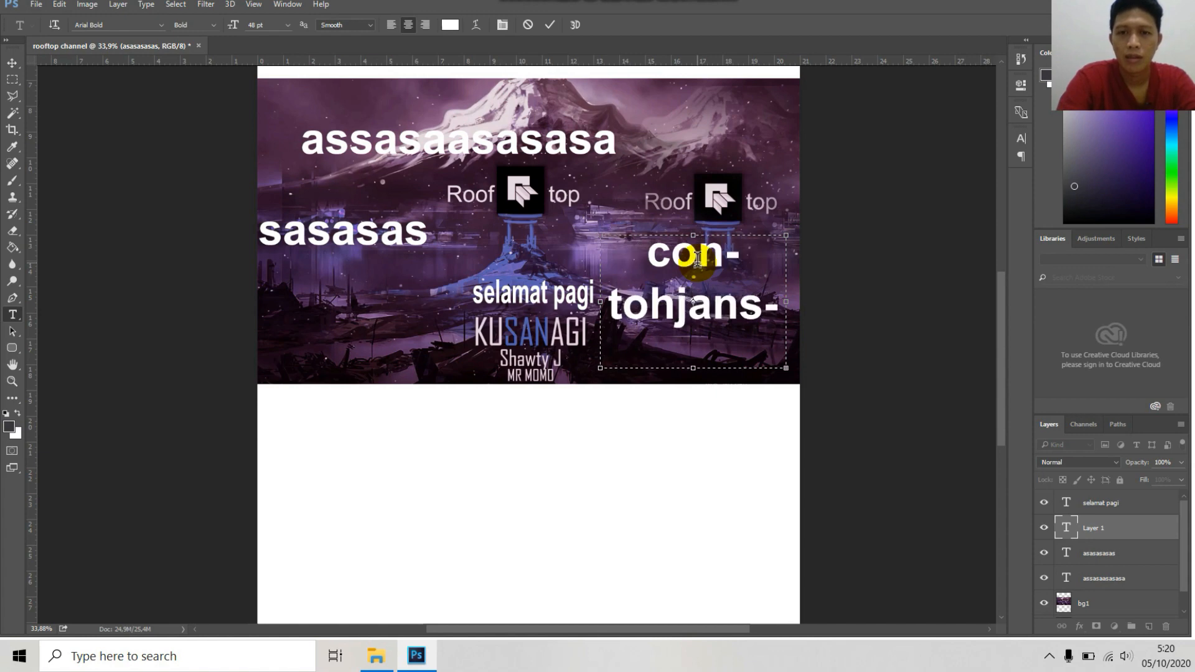
Select all the text in the paragraph box and set its font size to 16 pt
double_click(697, 258)
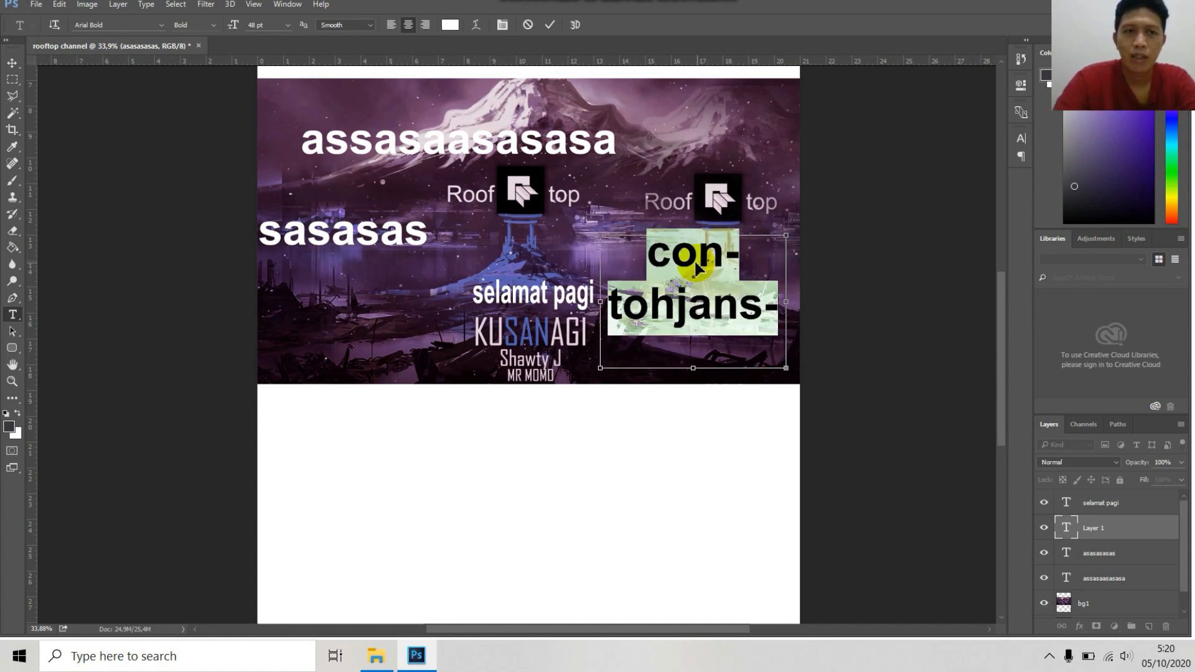
click(287, 25)
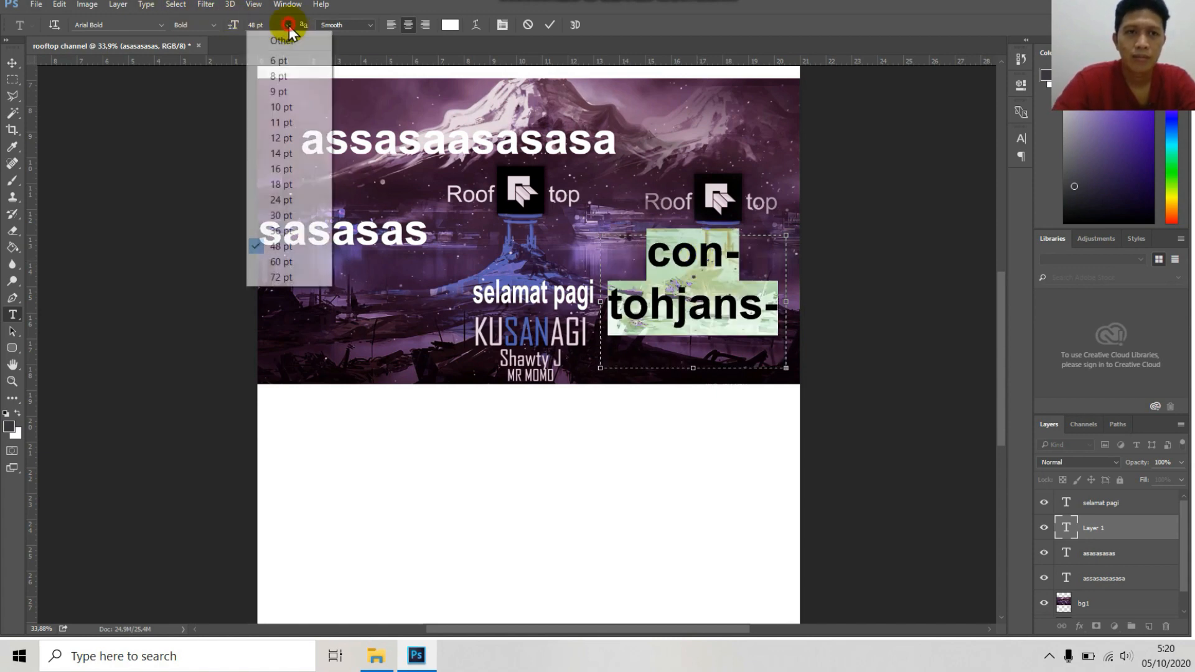
click(281, 169)
Extend the paragraph text below the cloned logo with more sample text until it fills four lines, and commit it
click(722, 284)
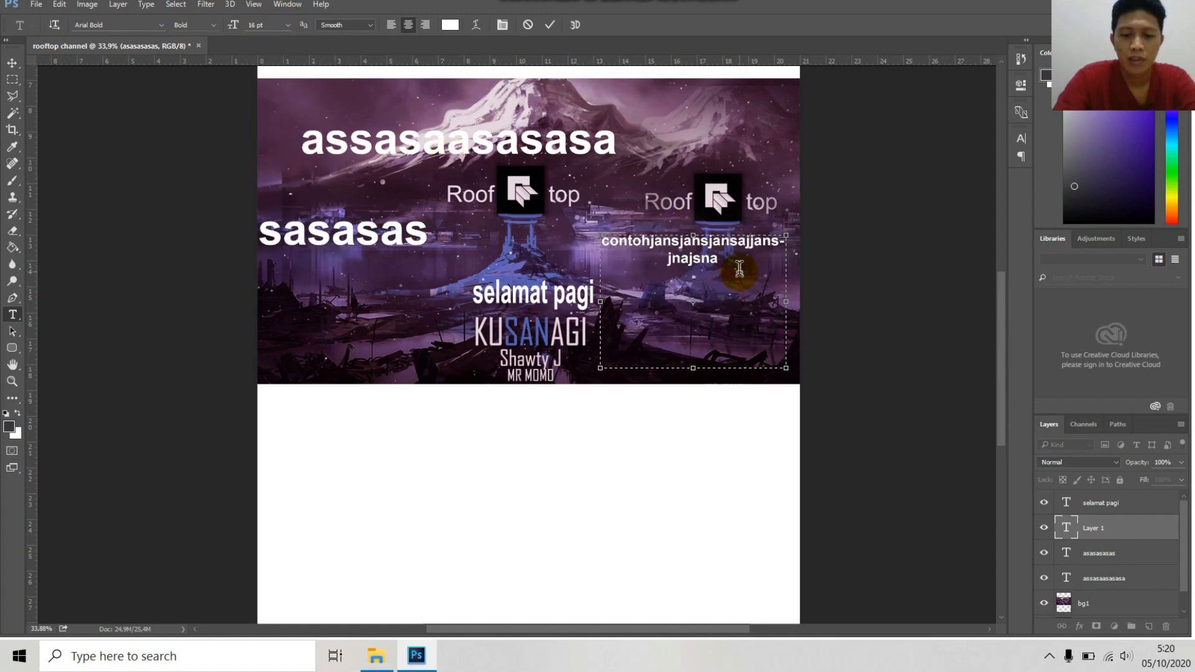
text(aa aisjaijsiajsiajsia)
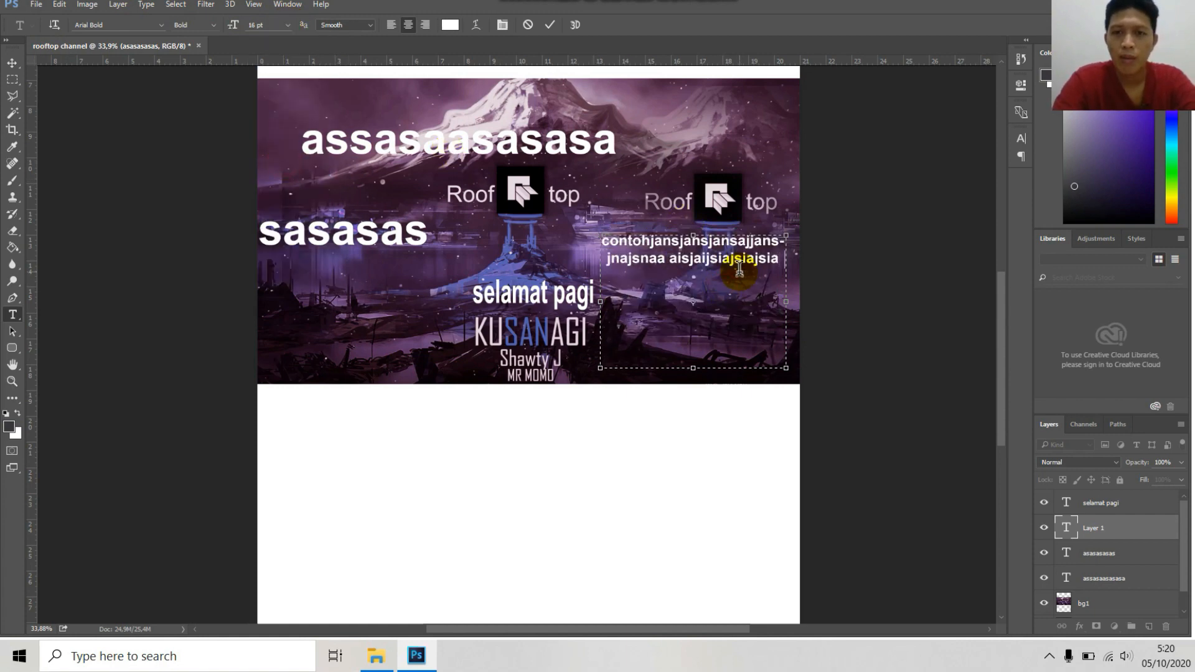
text(siajs iasiajisjaisa ija)
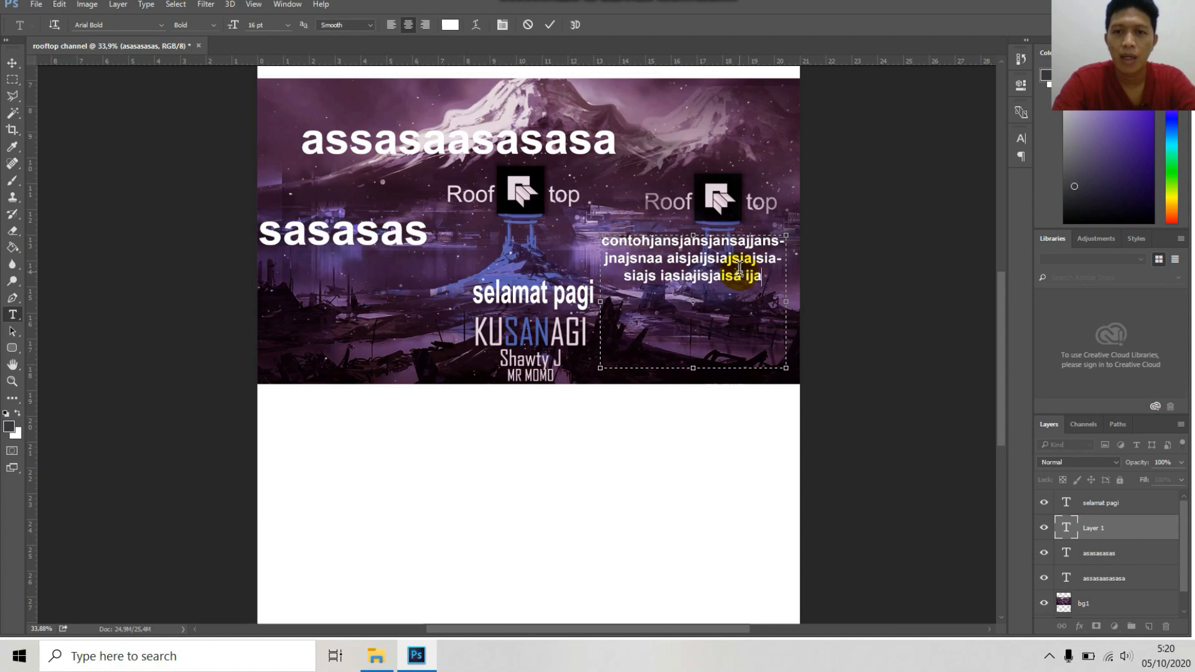
text(isjaisjaija isjaijsiasjaisjas)
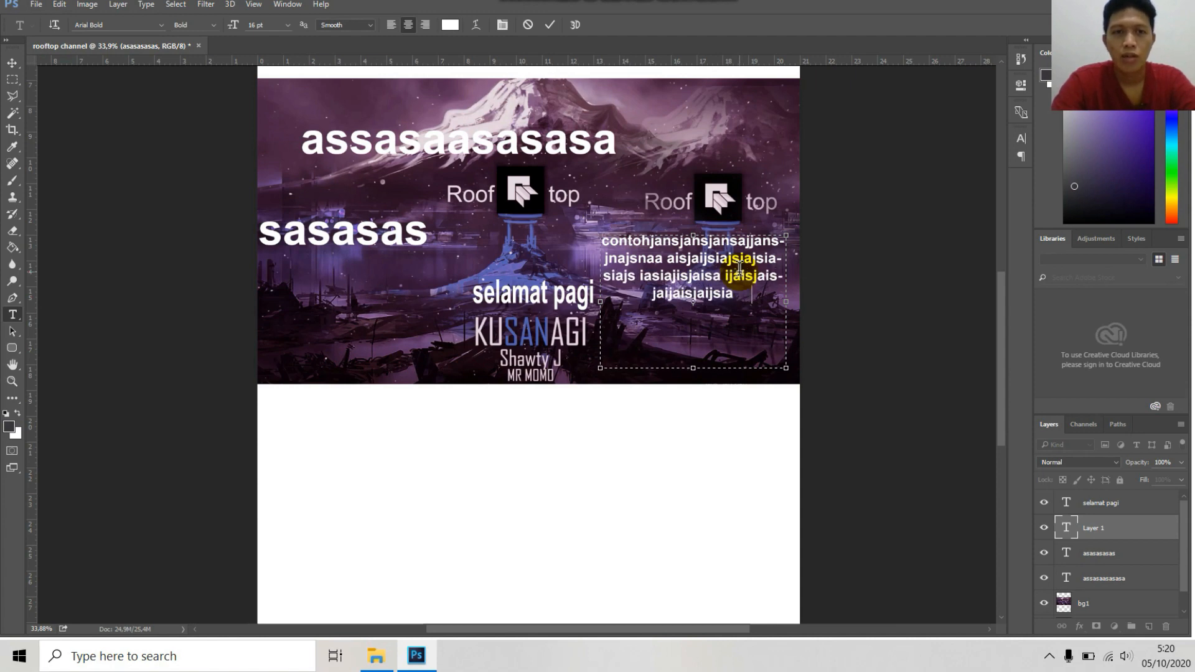
click(12, 63)
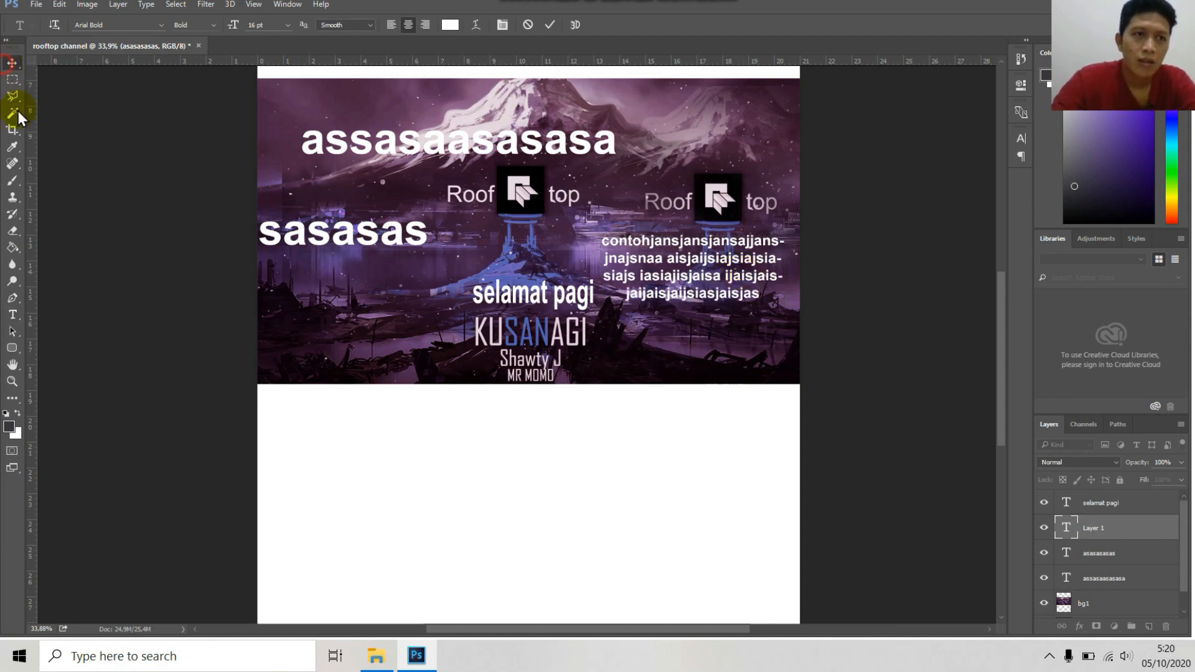
Append " aoisjaijs aisjiajsia aisjaijsia" and further sample characters to the end of the "assasaasasasa" text line
click(12, 314)
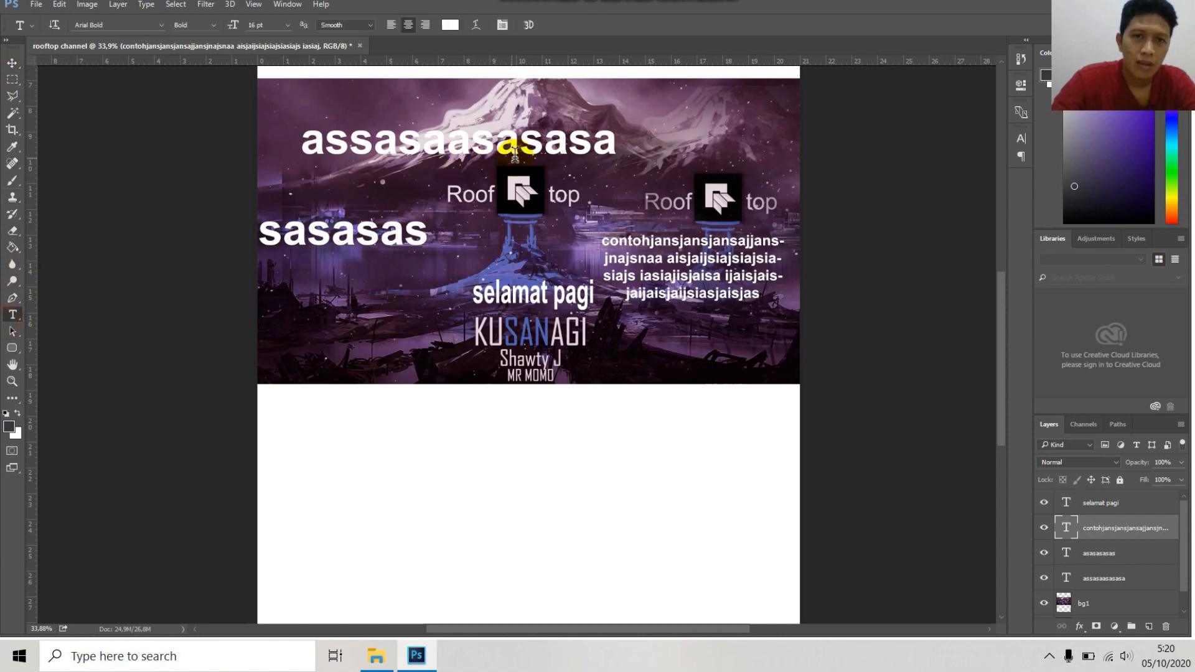
click(546, 133)
click(615, 142)
text(aoisjaijs aisjiajsia)
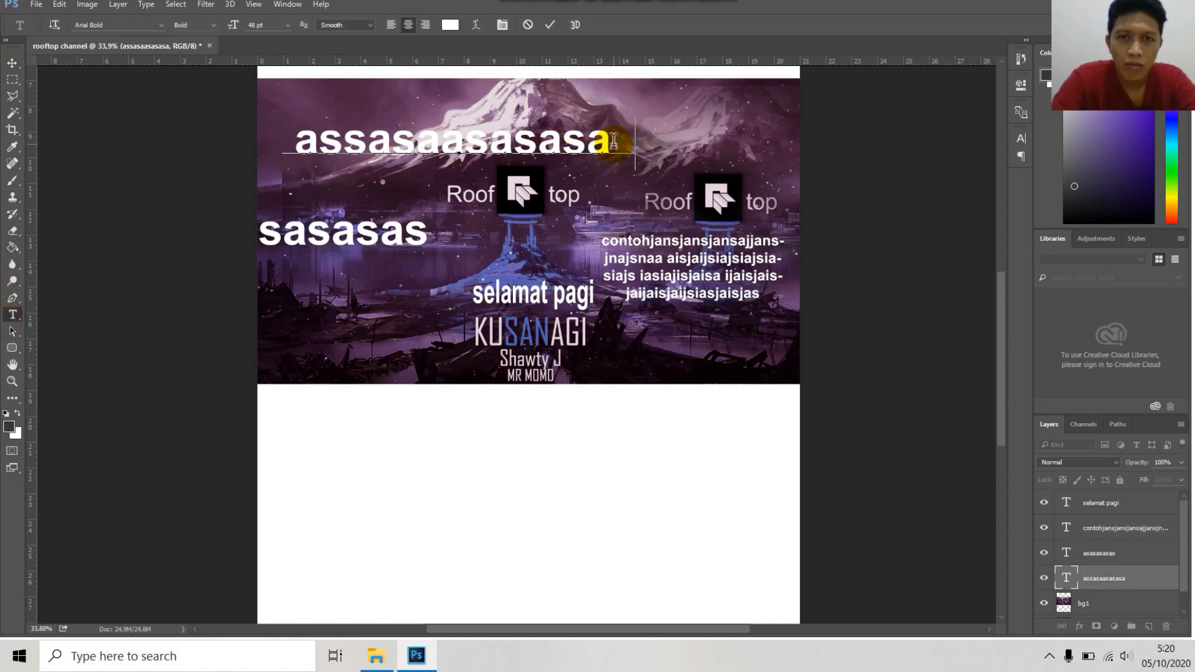
text( aisjaijsia)
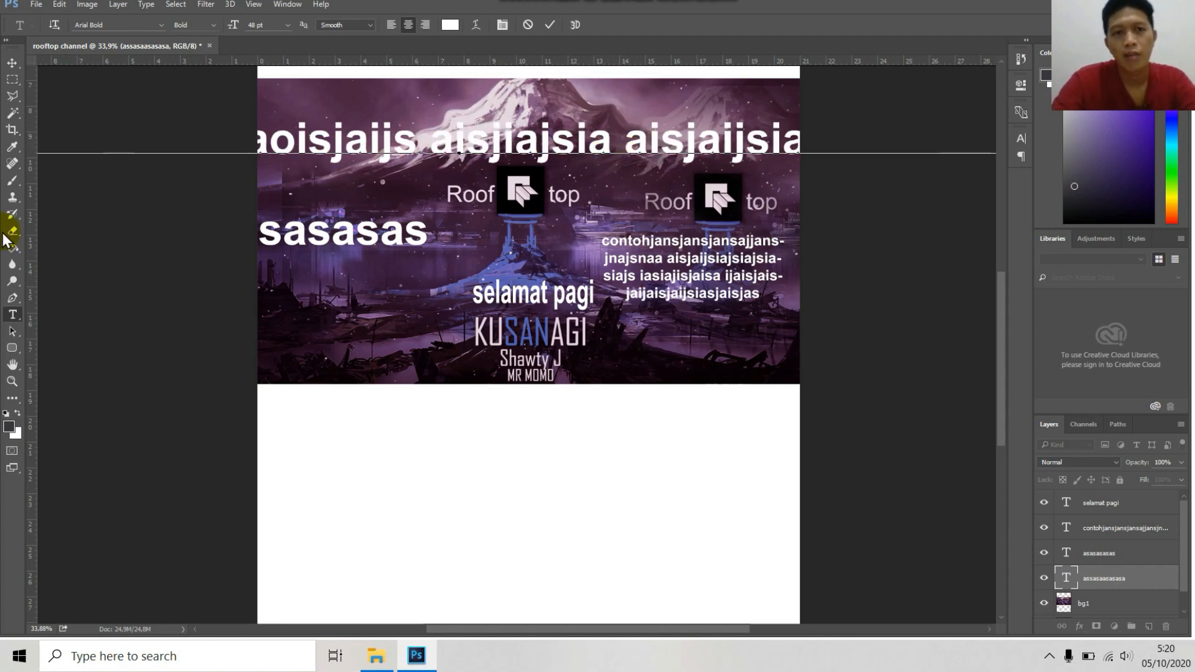
Draw a filled rounded rectangle about 1488 by 426 px over the bg1 image's lower edge and view the other shape tools
click(12, 347)
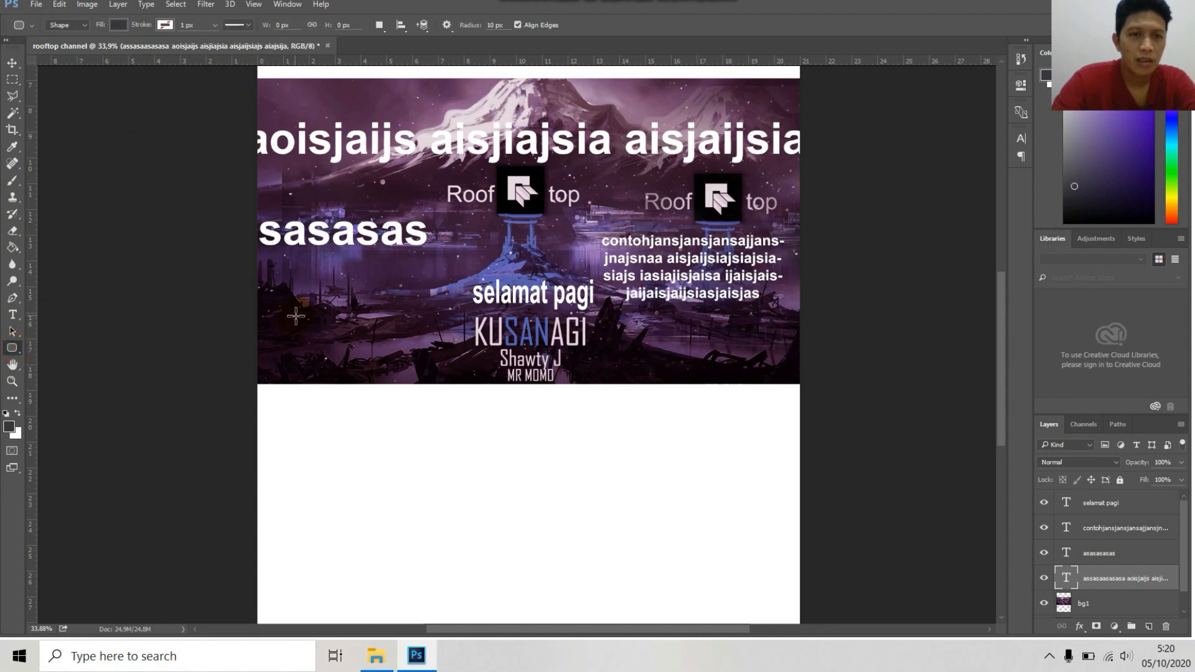
drag(295, 316, 620, 408)
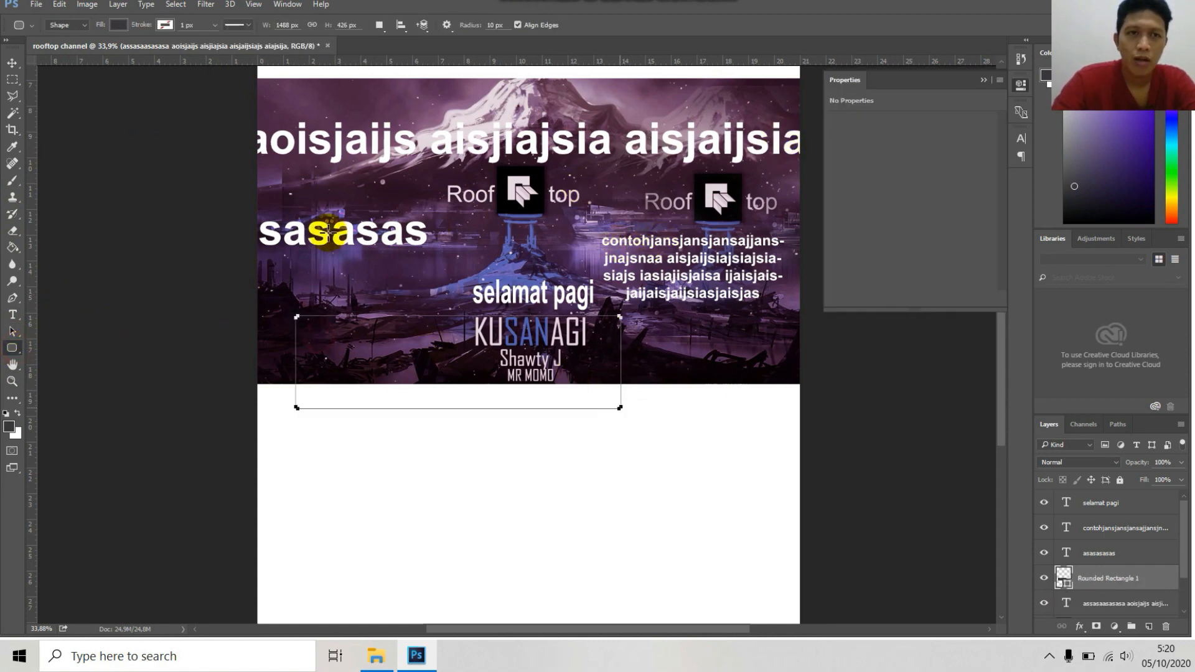
click(11, 349)
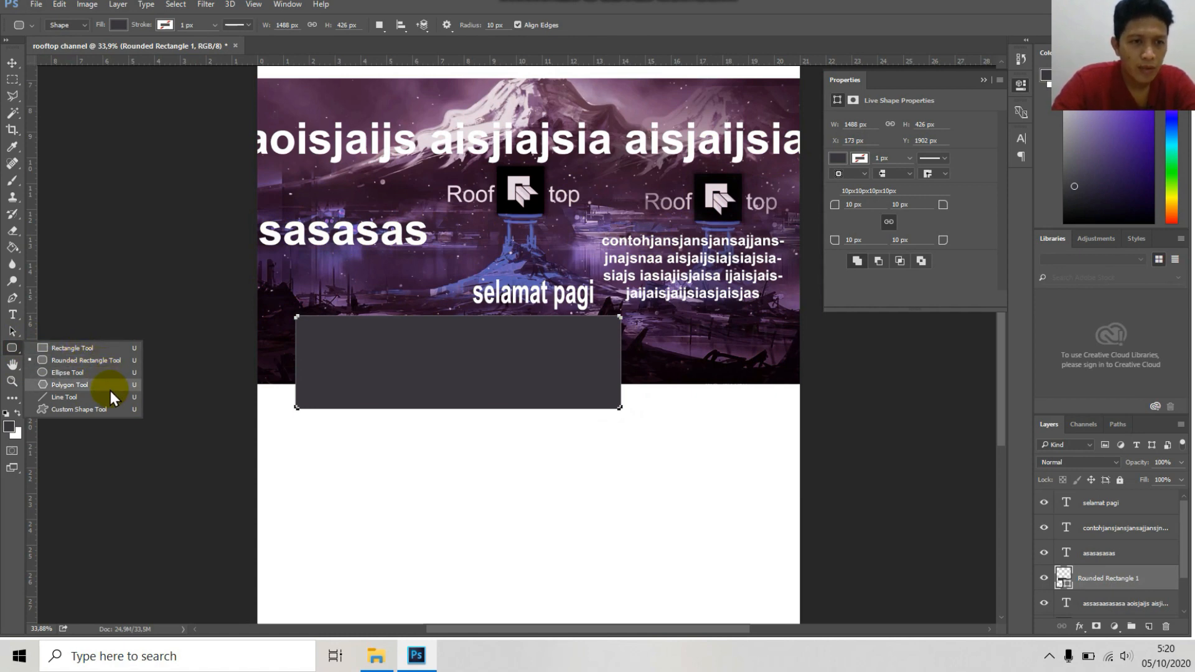
click(13, 350)
click(13, 353)
click(12, 352)
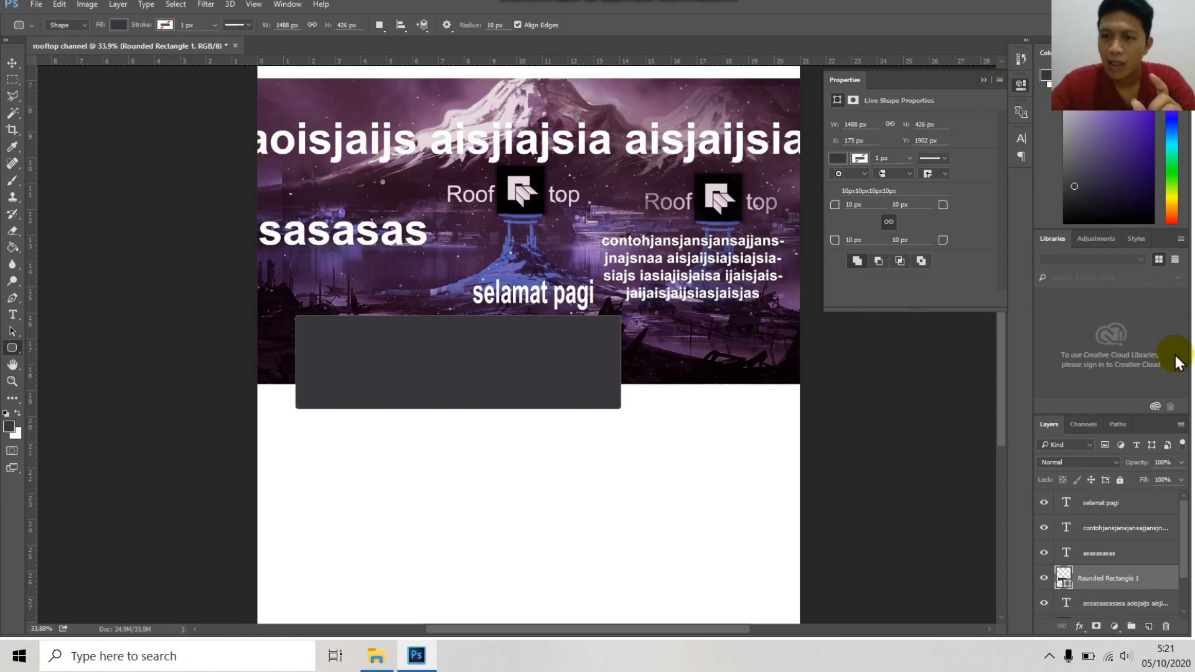
Examine the layer stack by selecting the text, Rounded Rectangle 1 and bg1 layers one after another, ending on "selamat pagi"
click(1095, 547)
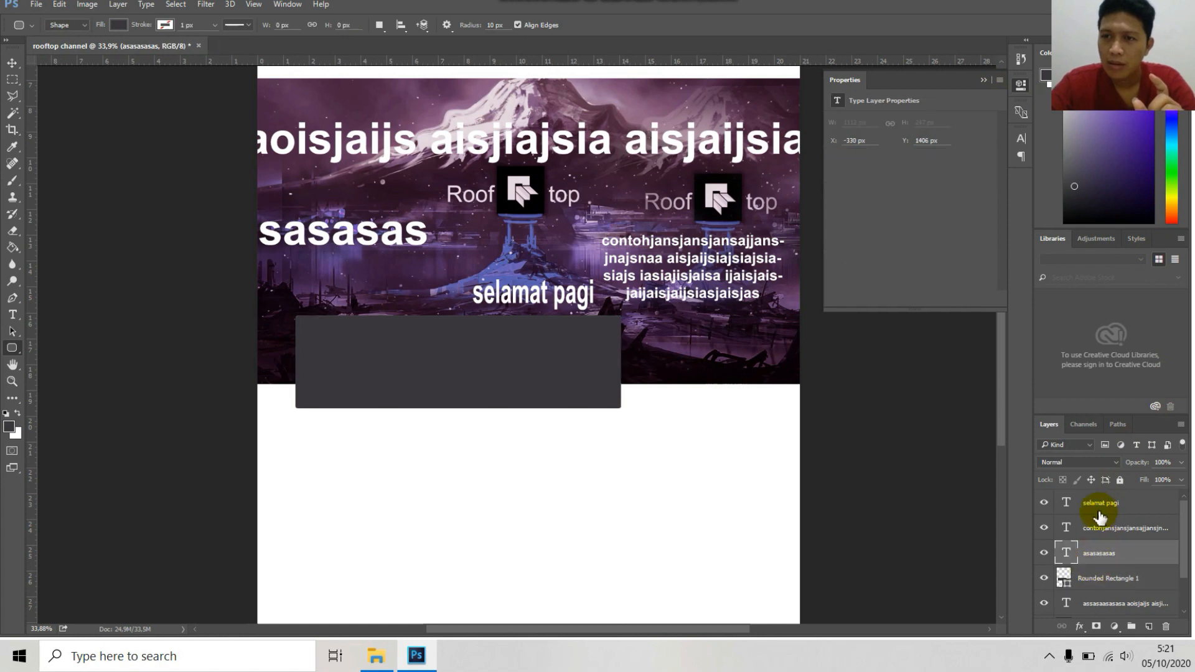
mouse_move(1184, 529)
mouse_down()
mouse_move(1182, 593)
mouse_move(1188, 509)
mouse_up()
click(1135, 506)
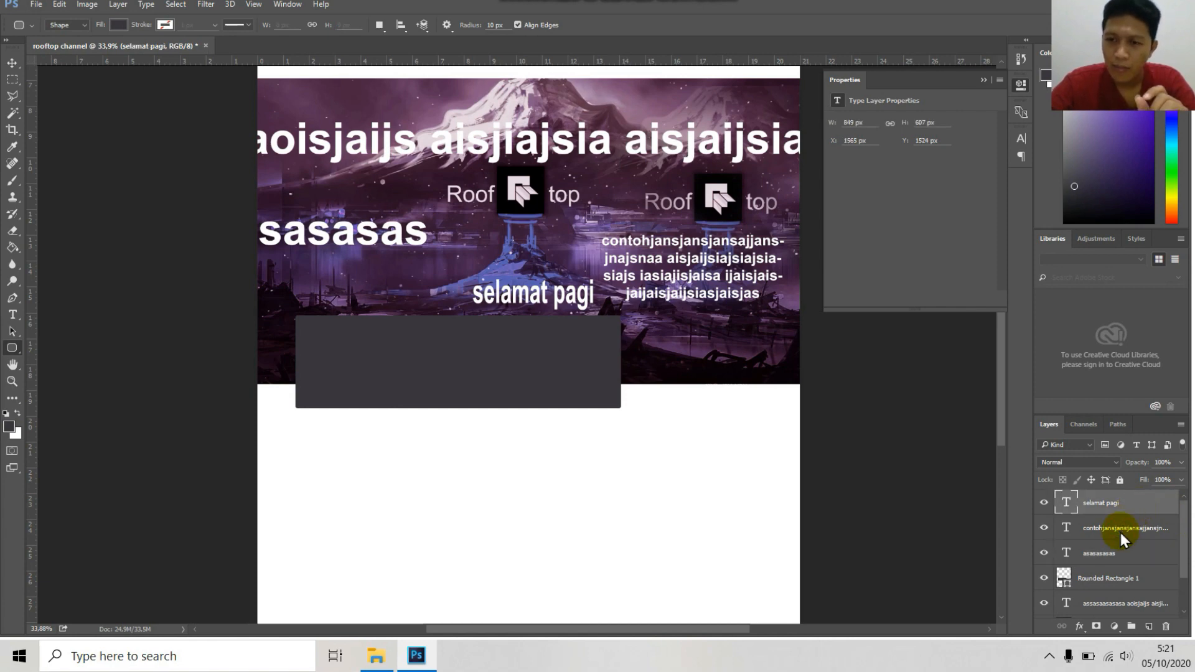
click(1120, 534)
click(1135, 509)
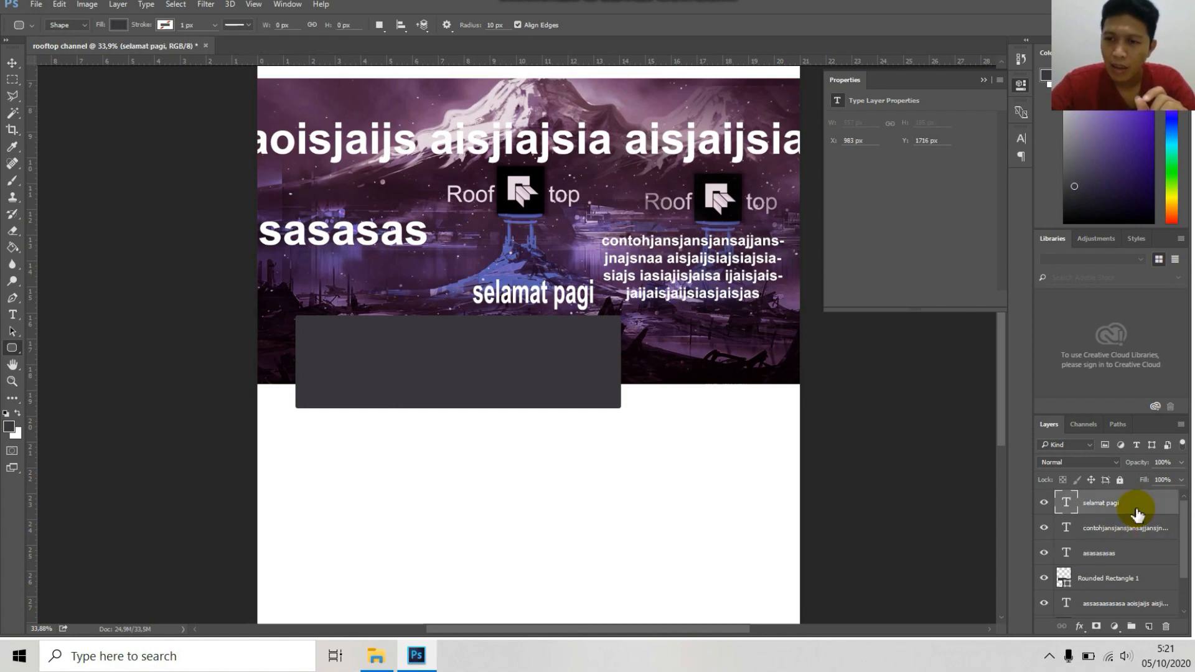
click(1135, 535)
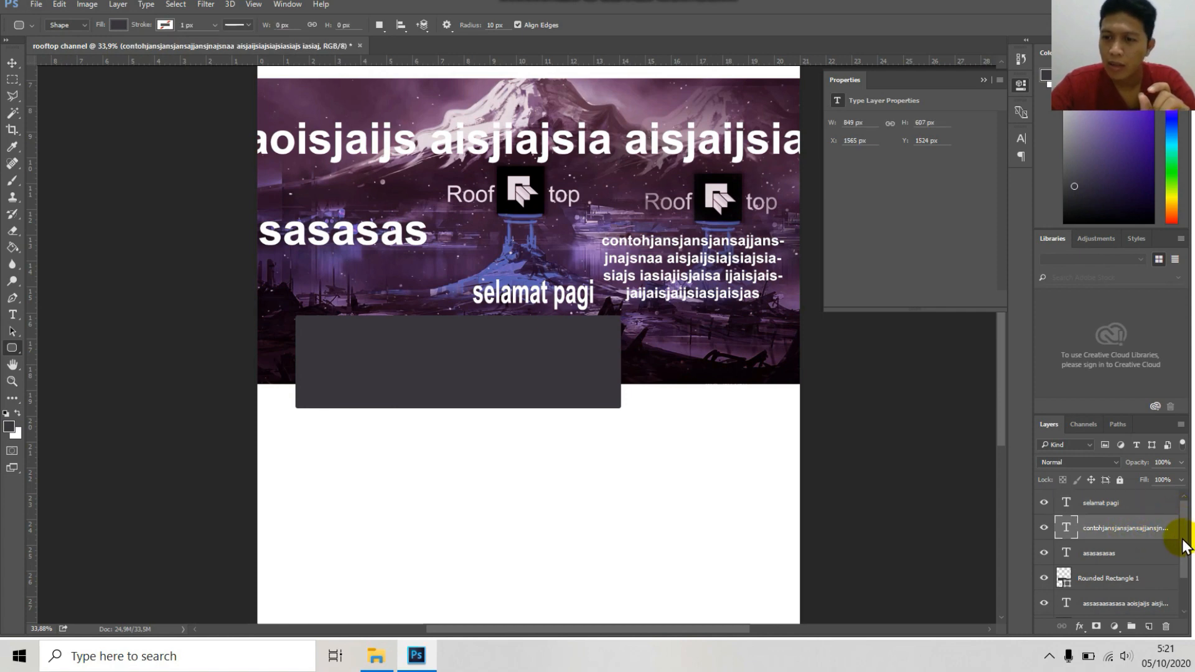
click(1131, 550)
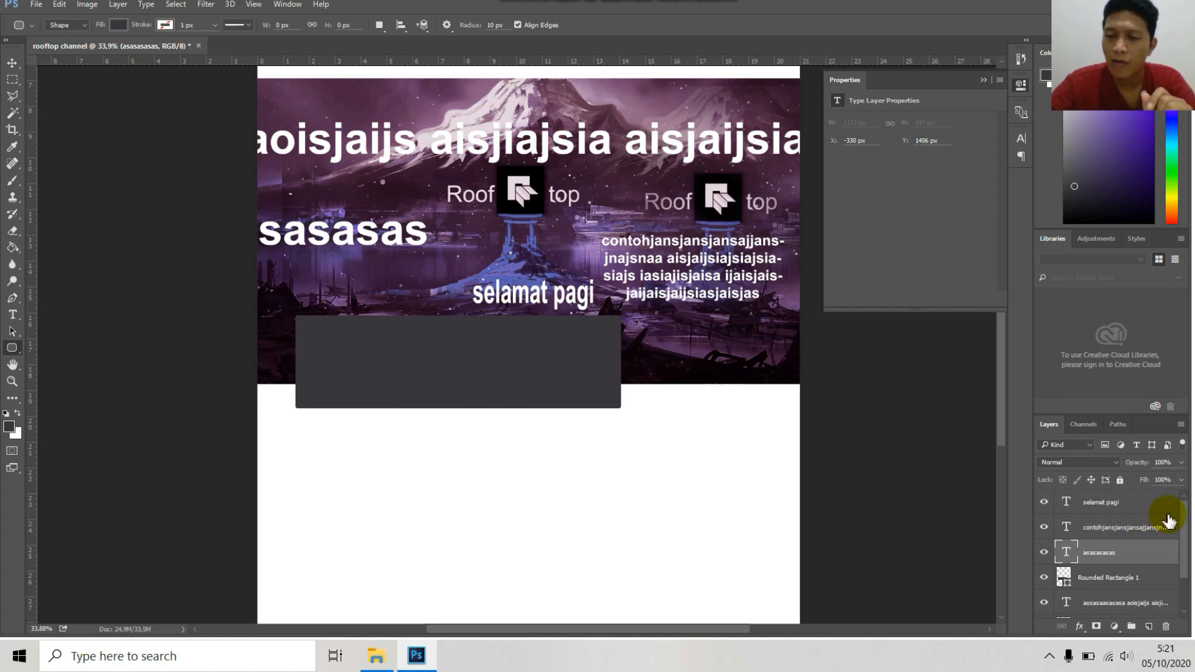
click(1143, 582)
scroll(1164, 572, down, 1)
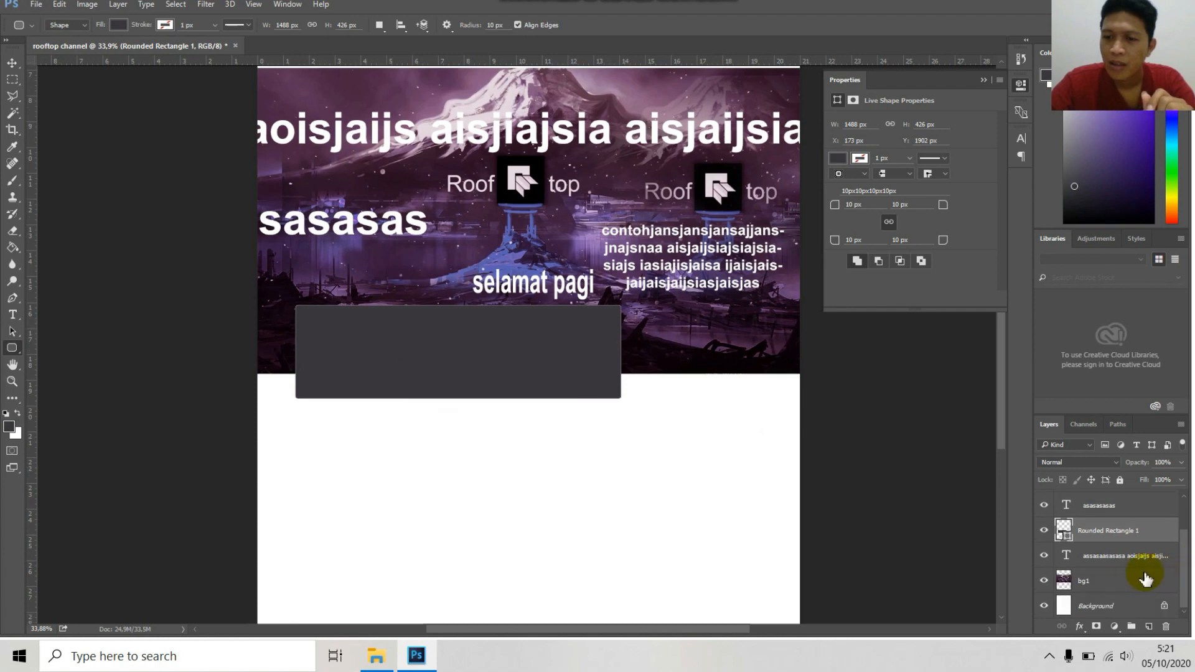
click(1105, 567)
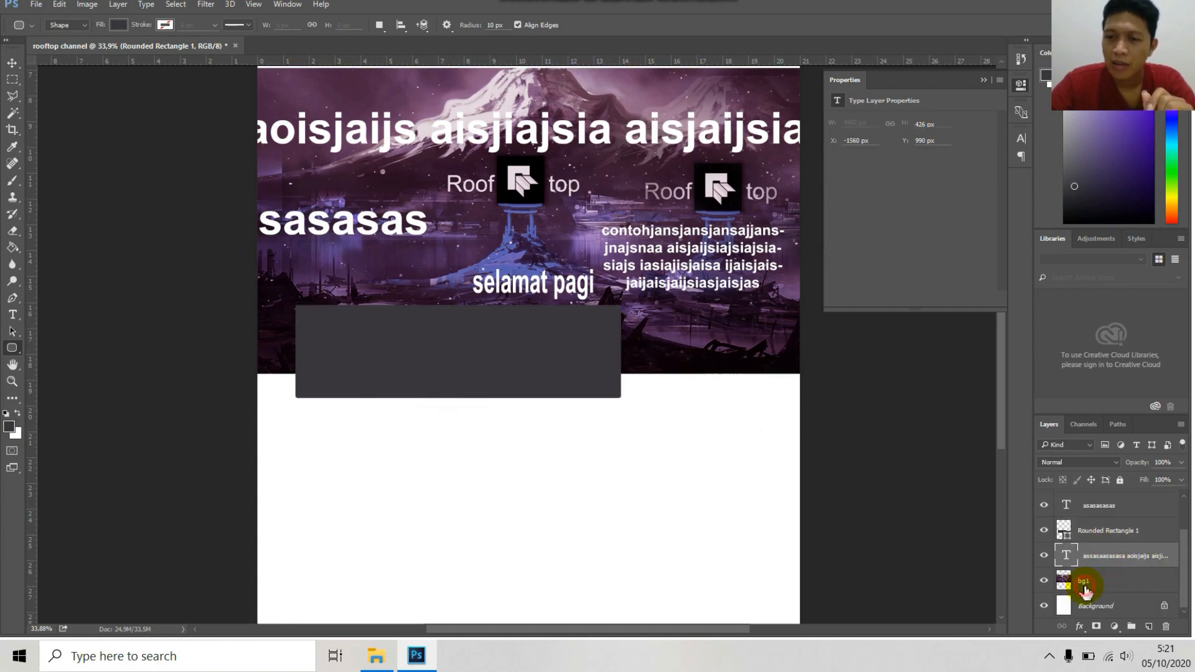
scroll(1088, 581, up, 2)
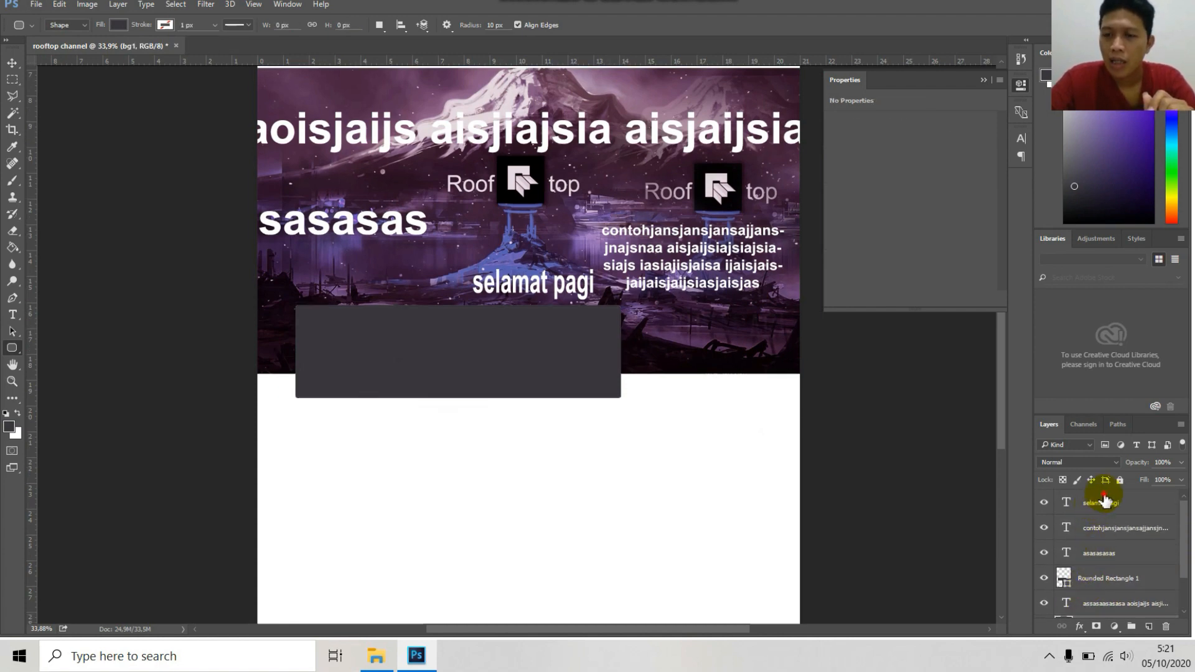
click(1148, 504)
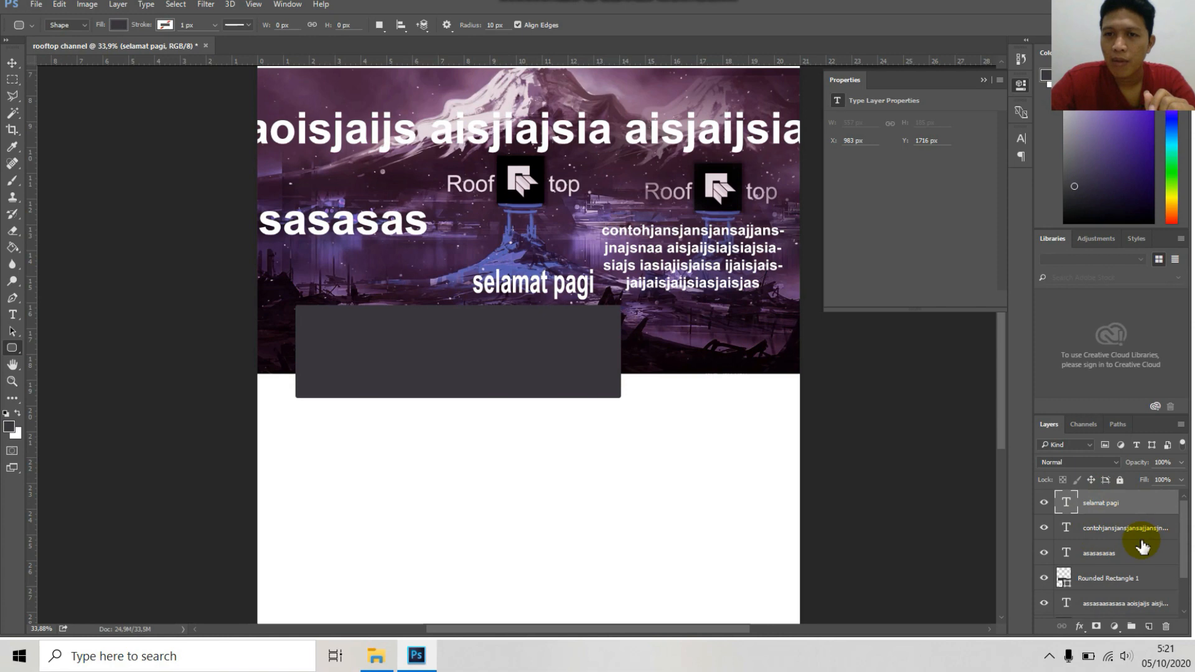
Place the "selamat pagi" layer directly below Rounded Rectangle 1 and move its text to about X 643 px, Y 2013 px behind the shape
click(13, 66)
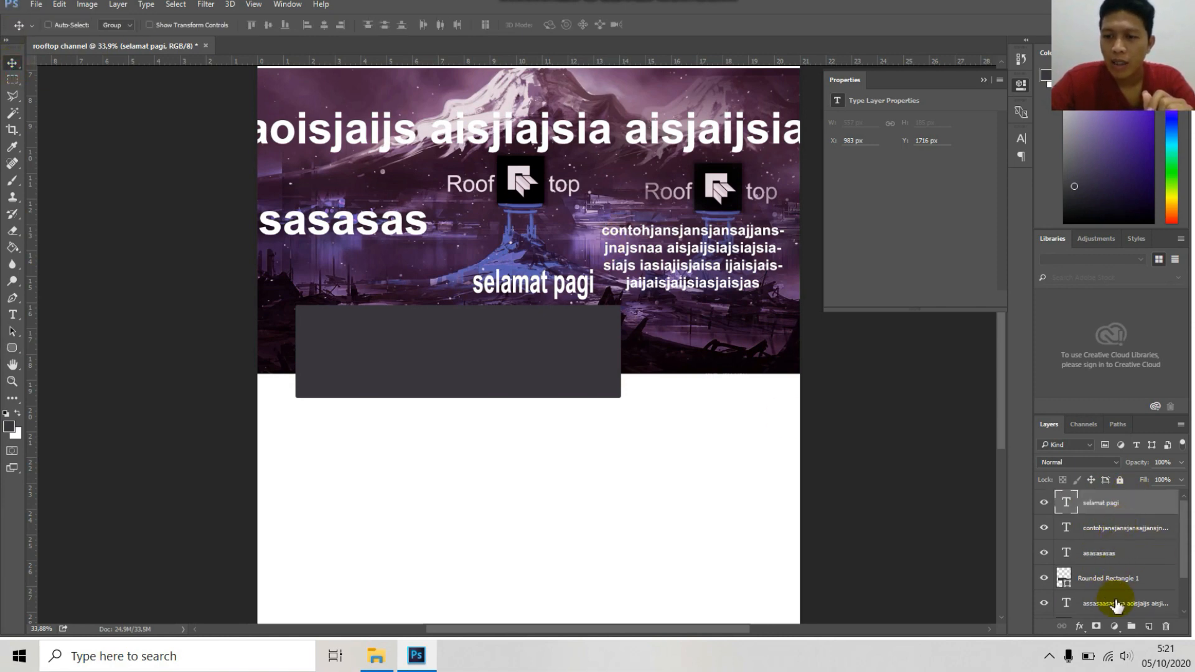
drag(1103, 501, 1097, 595)
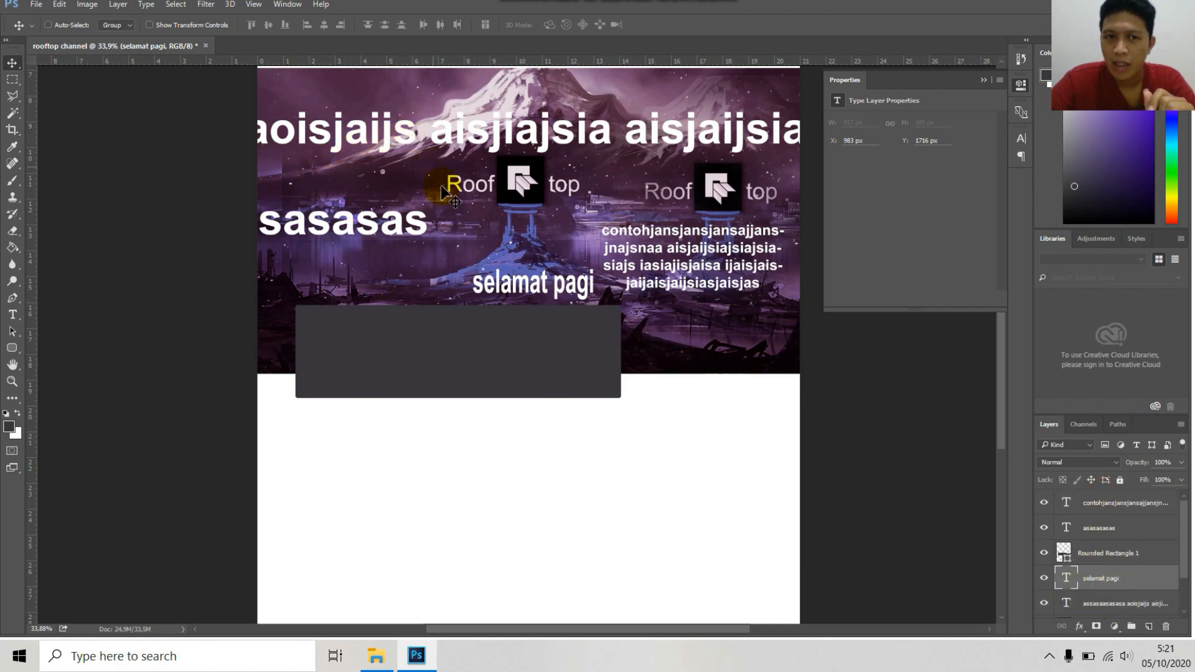
drag(440, 125, 500, 300)
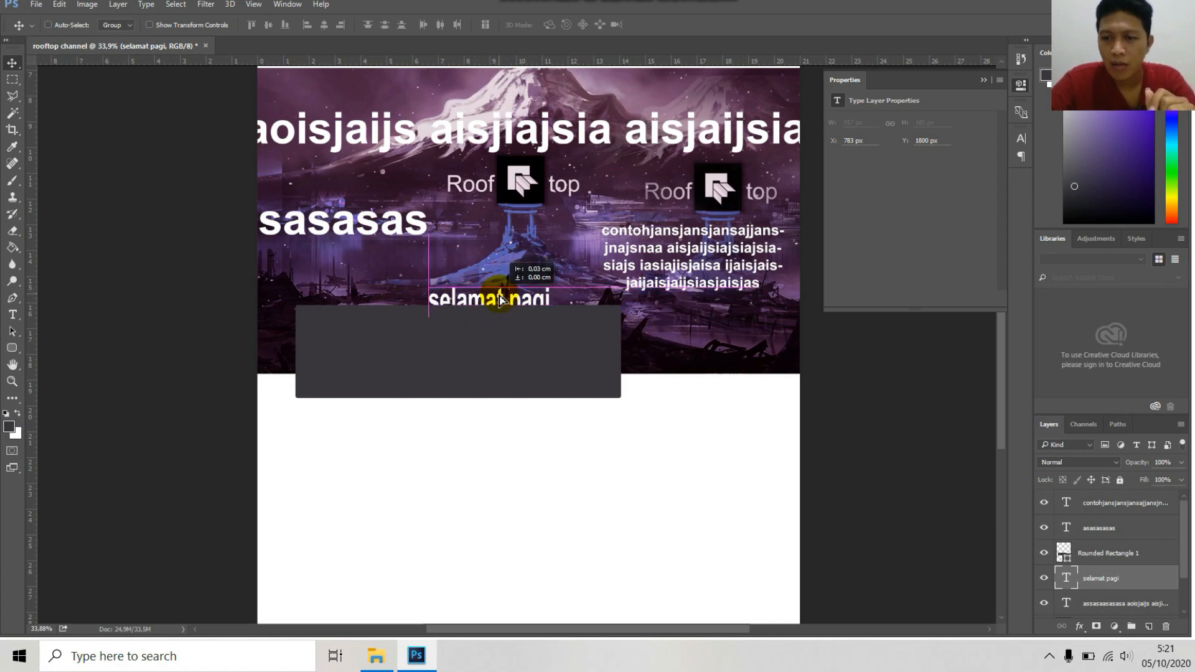
drag(500, 300, 440, 349)
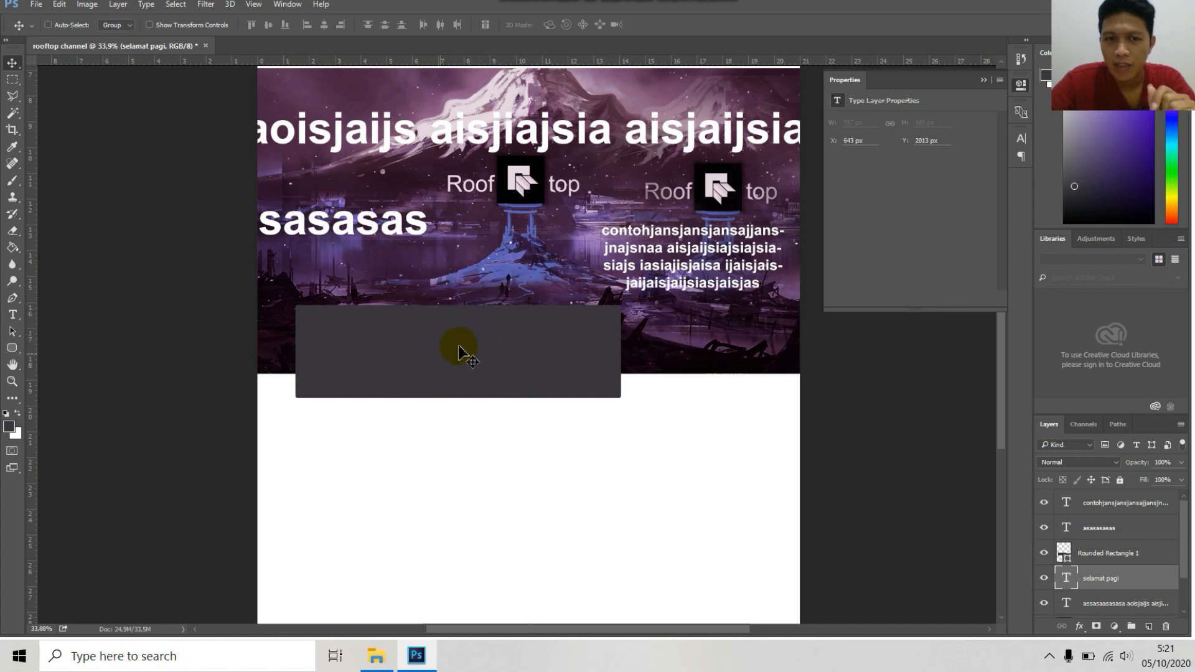
Restack the "selamat pagi" layer above Rounded Rectangle 1, below it, and back above it
drag(1115, 580, 1064, 529)
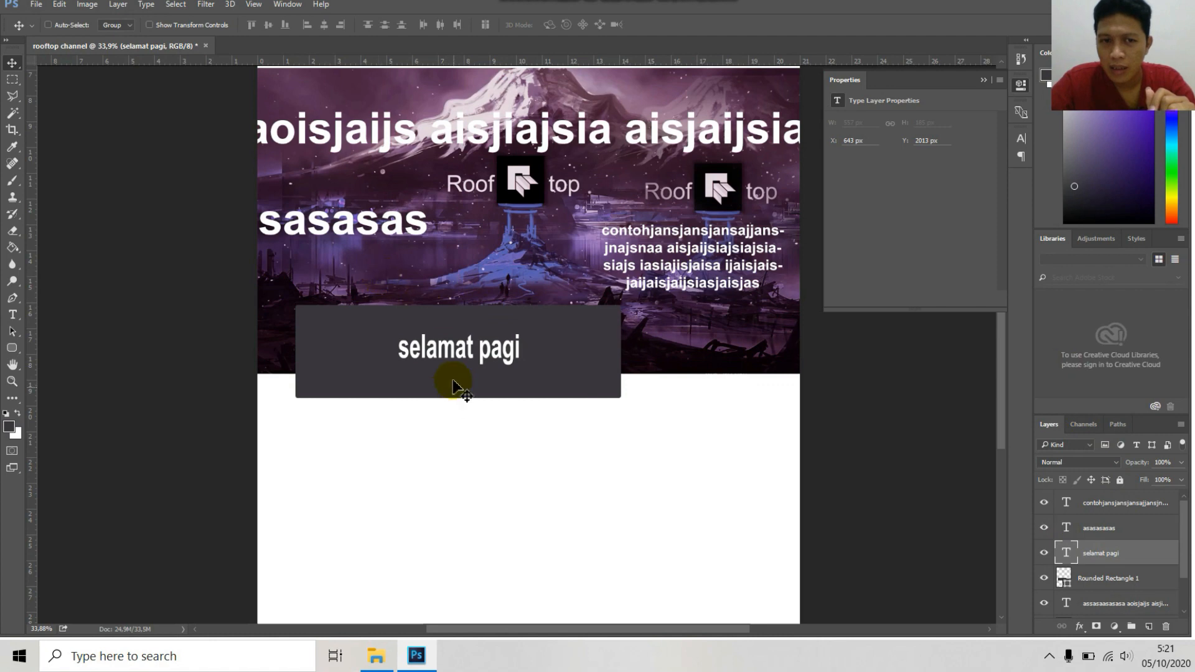
drag(1136, 555, 1123, 591)
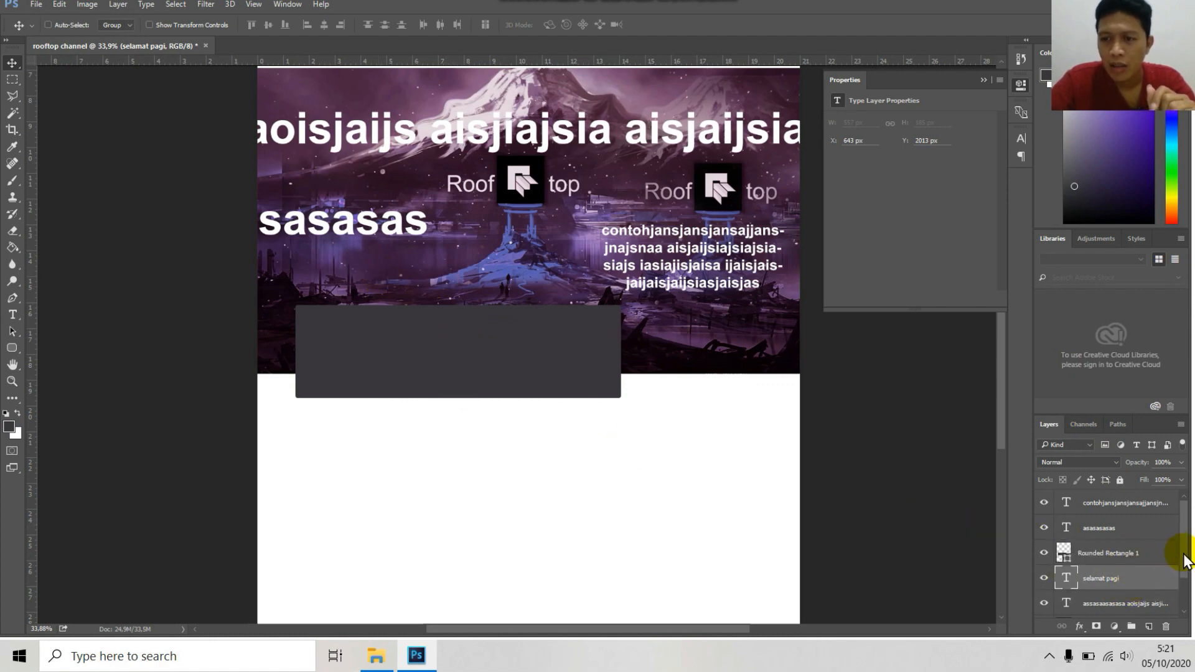
drag(1182, 554, 1176, 581)
drag(1133, 542, 1067, 501)
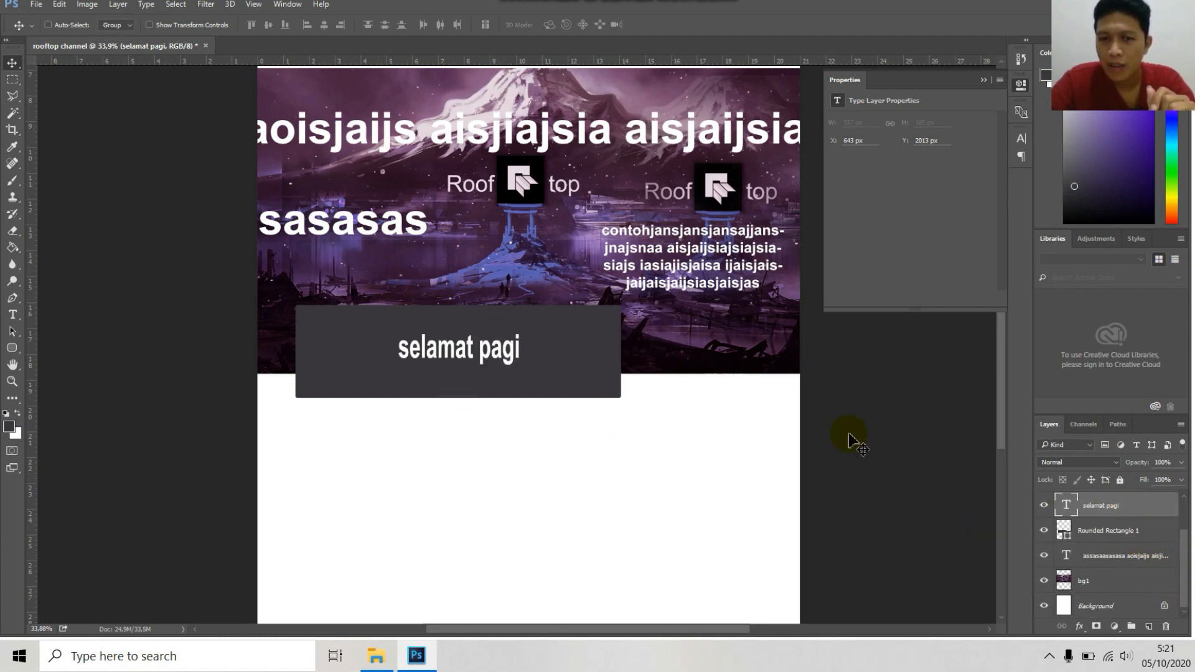
Move the "selamat pagi" text up to overlap the rounded rectangle's upper edge at about Y 1800 px, and keep its layer selected
drag(413, 347, 445, 295)
mouse_move(1142, 506)
mouse_down()
mouse_move(1133, 547)
mouse_move(1128, 506)
mouse_up()
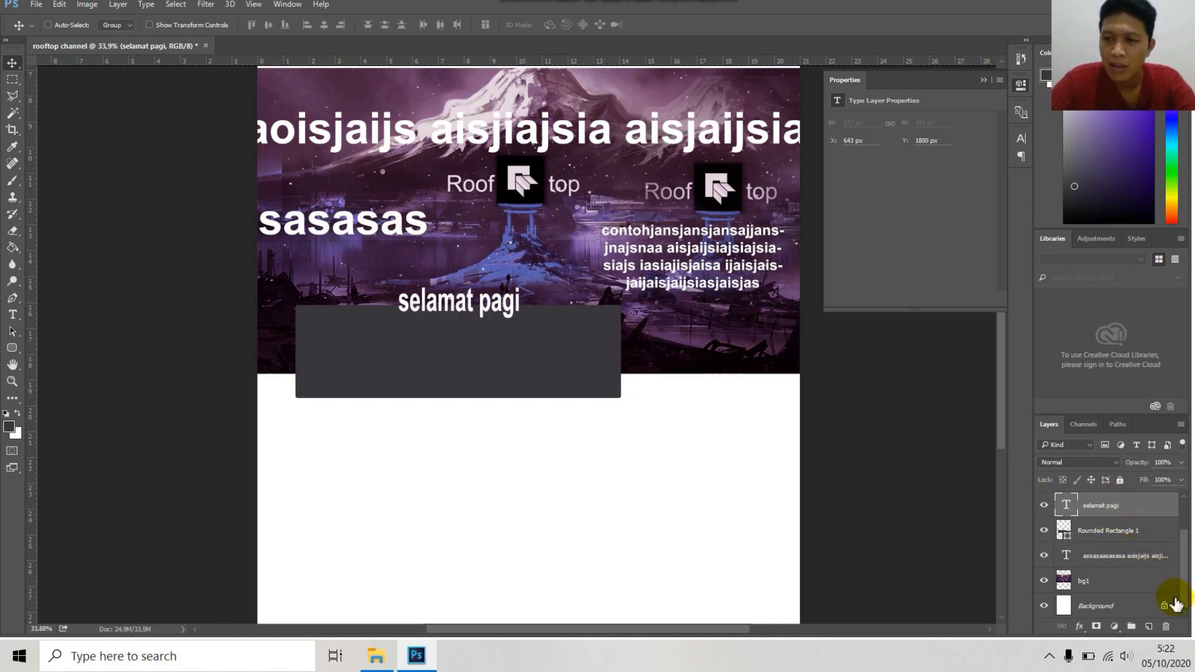
click(1120, 585)
click(1107, 529)
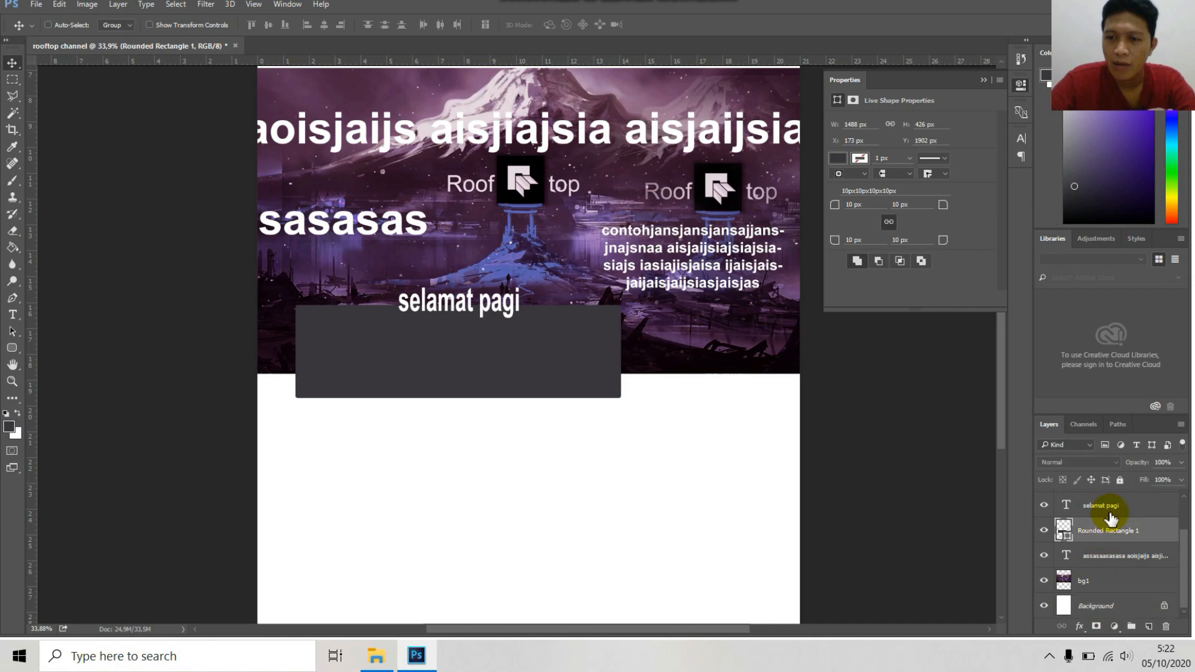
click(1114, 507)
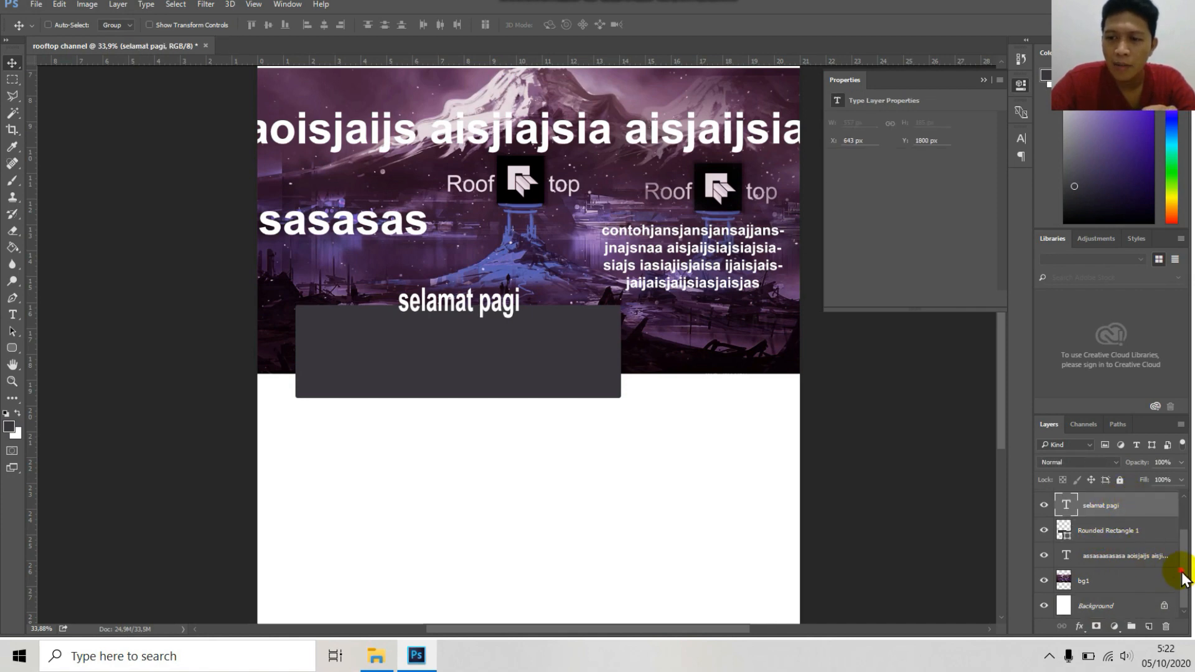
Put the "selamat pagi" layer beneath Rounded Rectangle 1 and move its text down behind the shape to about Y 1981 px
drag(1182, 568, 1182, 524)
drag(1120, 560, 1112, 585)
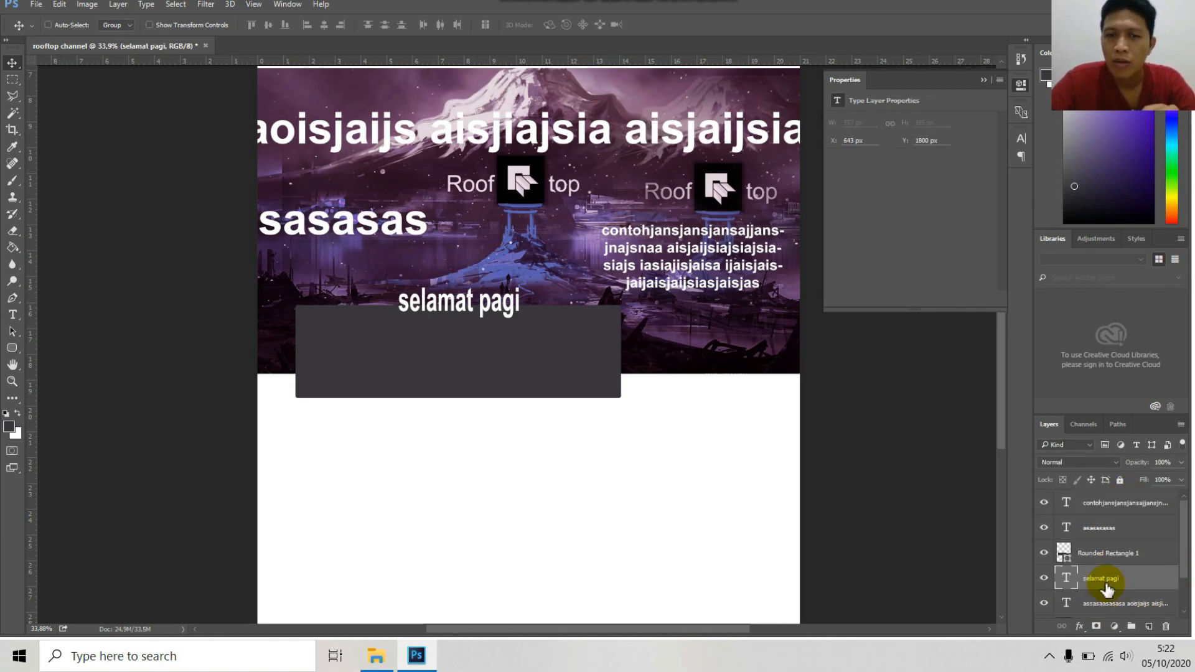
drag(517, 323, 489, 372)
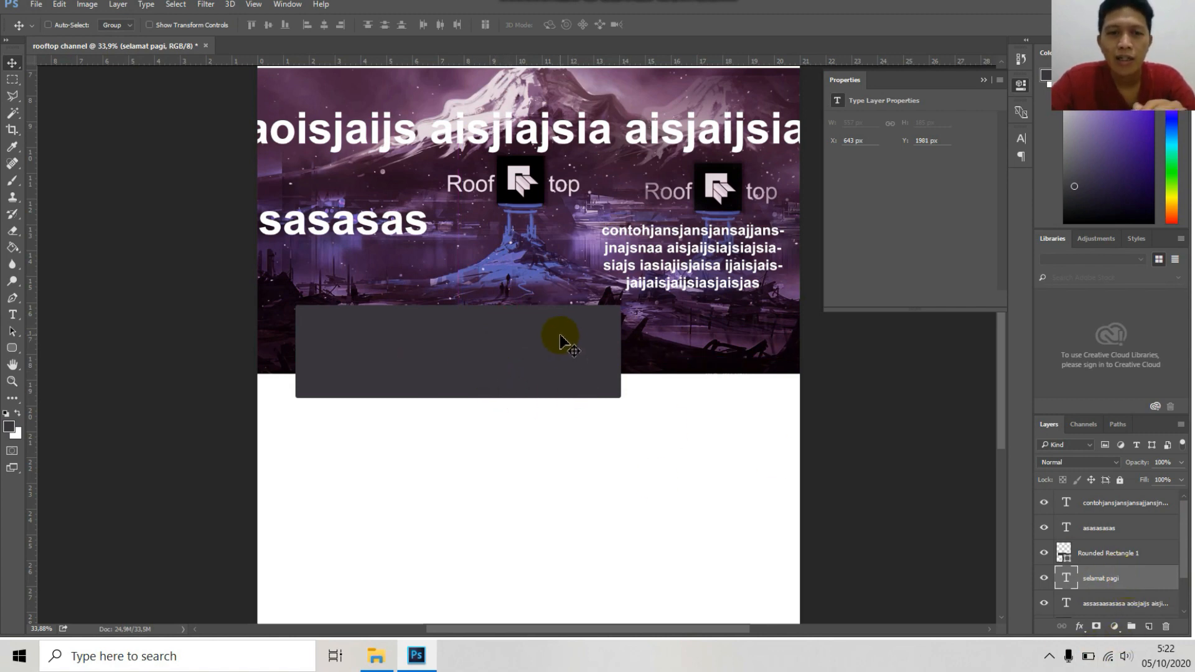
Compare the neighbouring layers and raise "selamat pagi" directly above Rounded Rectangle 1
click(1112, 557)
click(1083, 584)
click(1098, 526)
click(1095, 577)
drag(1120, 594, 1112, 551)
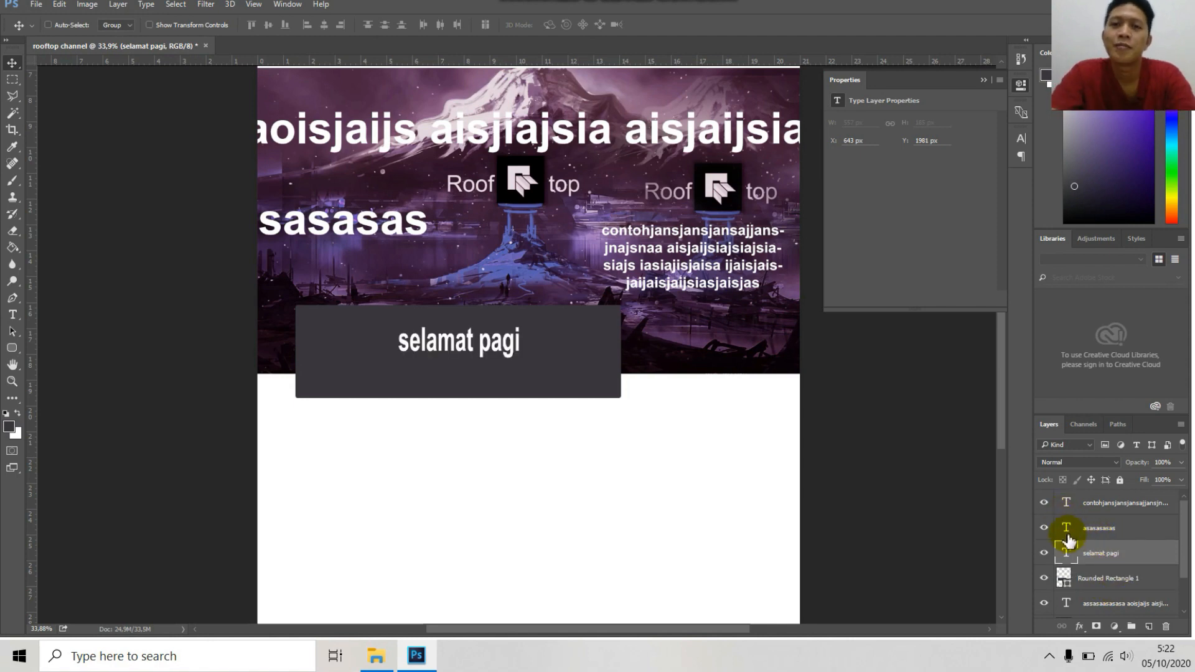